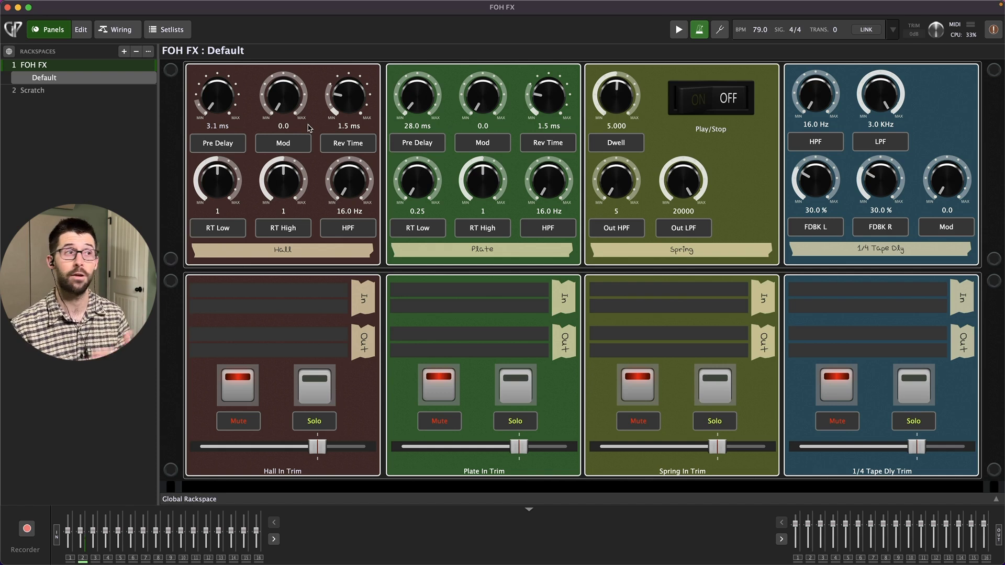
# Step: Open and close the Hall plugin from Wiring, then raise Hall Pre Delay from 3.1 to 134.9 ms
pyautogui.click(132, 34)
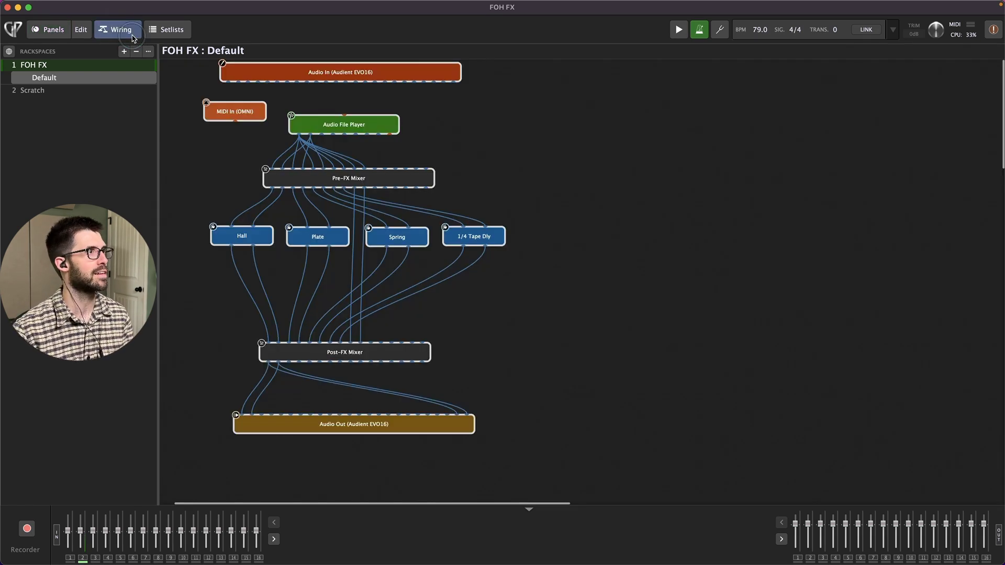
pyautogui.doubleClick(225, 243)
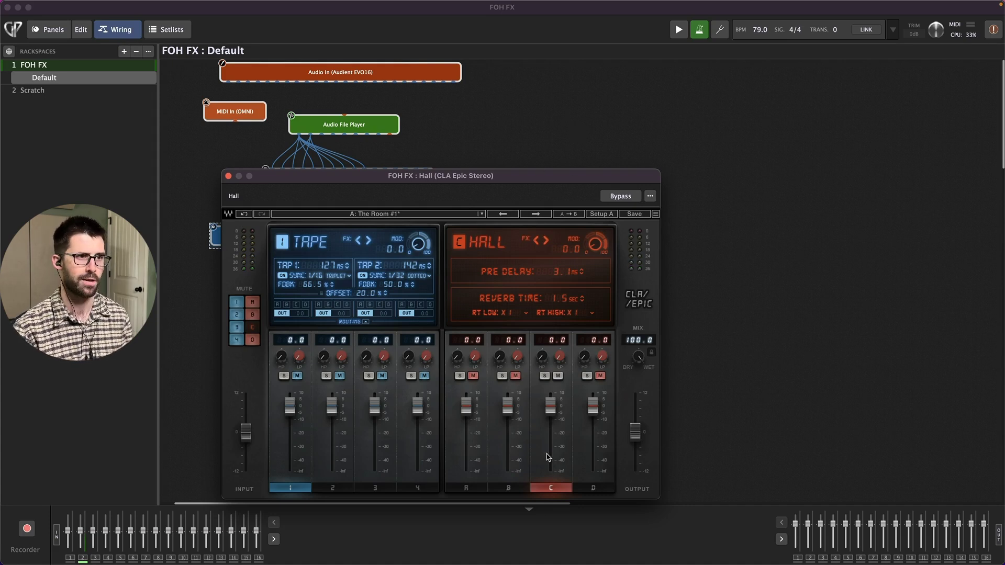
pyautogui.click(228, 176)
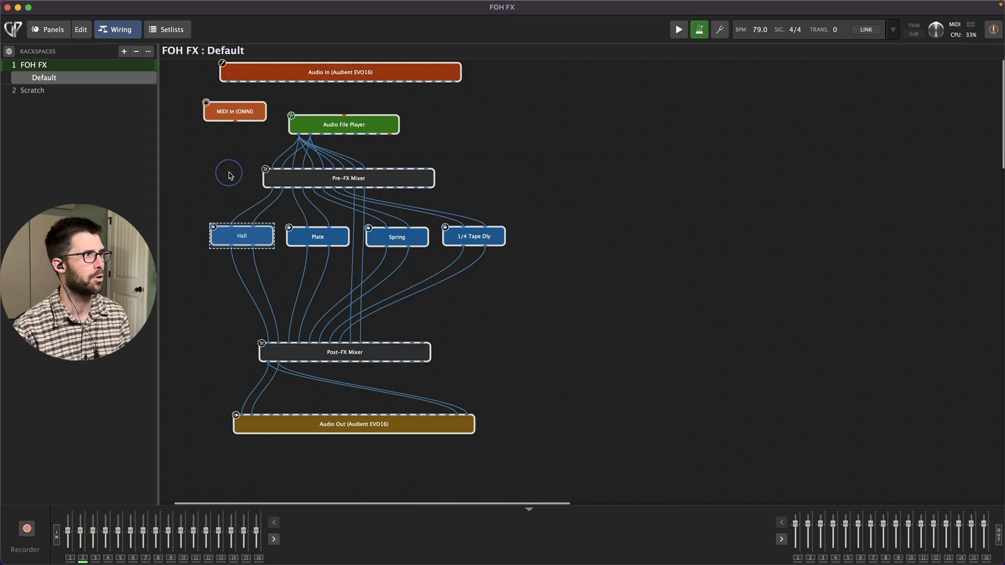
pyautogui.click(42, 27)
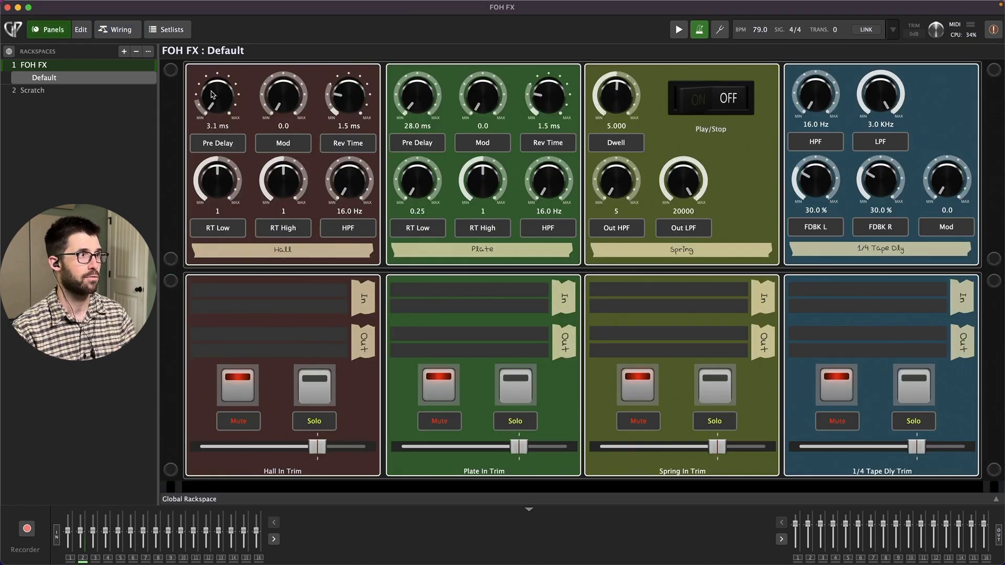
pyautogui.moveTo(212, 95)
pyautogui.mouseDown()
pyautogui.moveTo(213, 114)
pyautogui.moveTo(221, 107)
pyautogui.mouseUp()
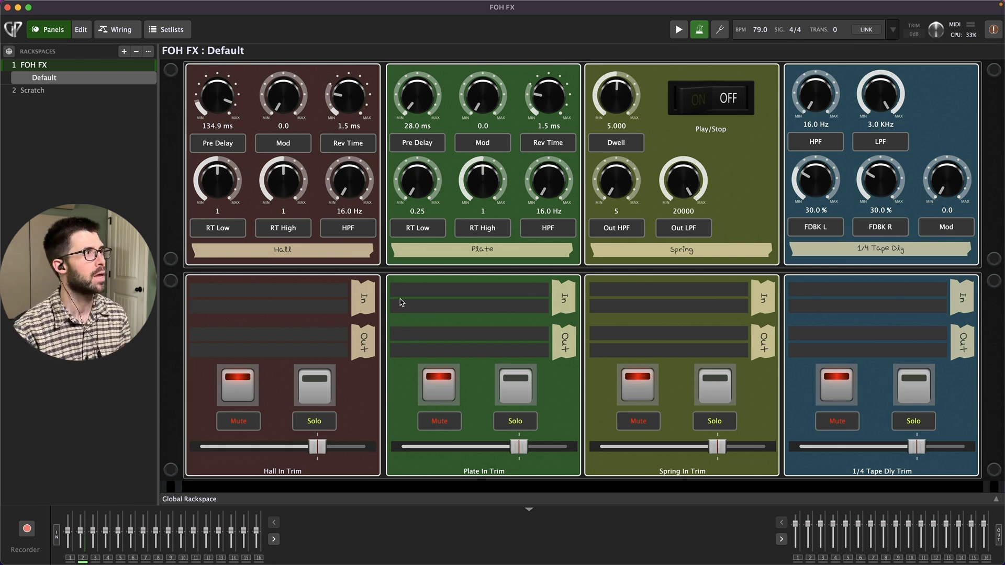
# Step: Deselect the Hall block, try connecting Audio In to the Pre-FX Mixer, then show all desktop windows
pyautogui.click(117, 27)
pyautogui.click(548, 157)
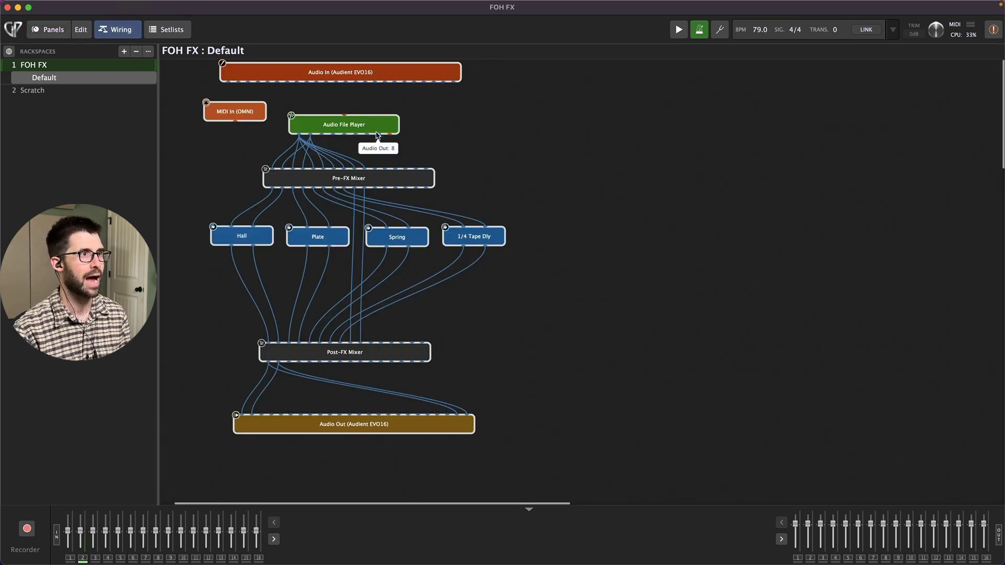
pyautogui.moveTo(354, 132)
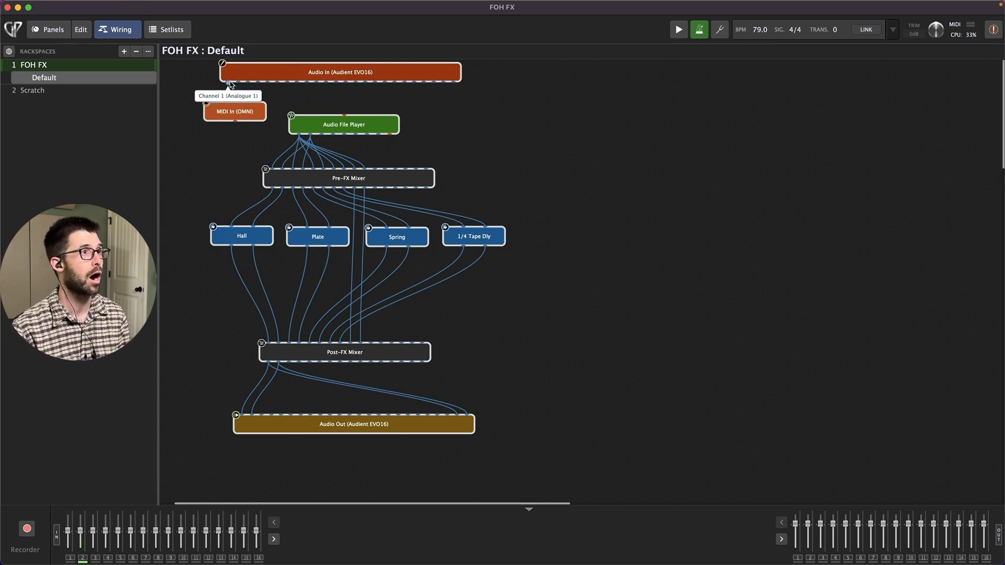
pyautogui.moveTo(231, 84)
pyautogui.mouseDown()
pyautogui.moveTo(269, 169)
pyautogui.moveTo(225, 89)
pyautogui.mouseUp()
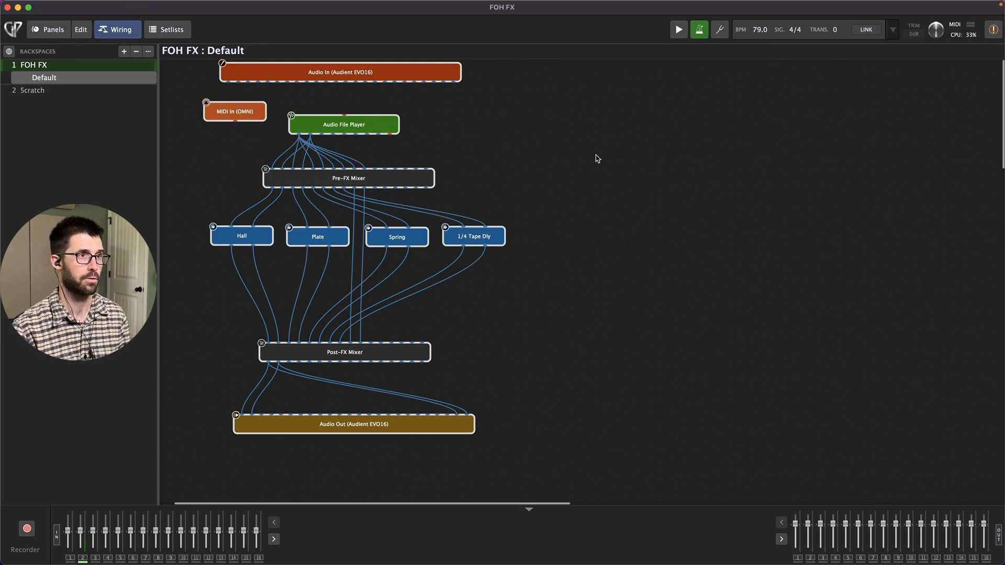
pyautogui.hotkey('ctrl', 'Up')
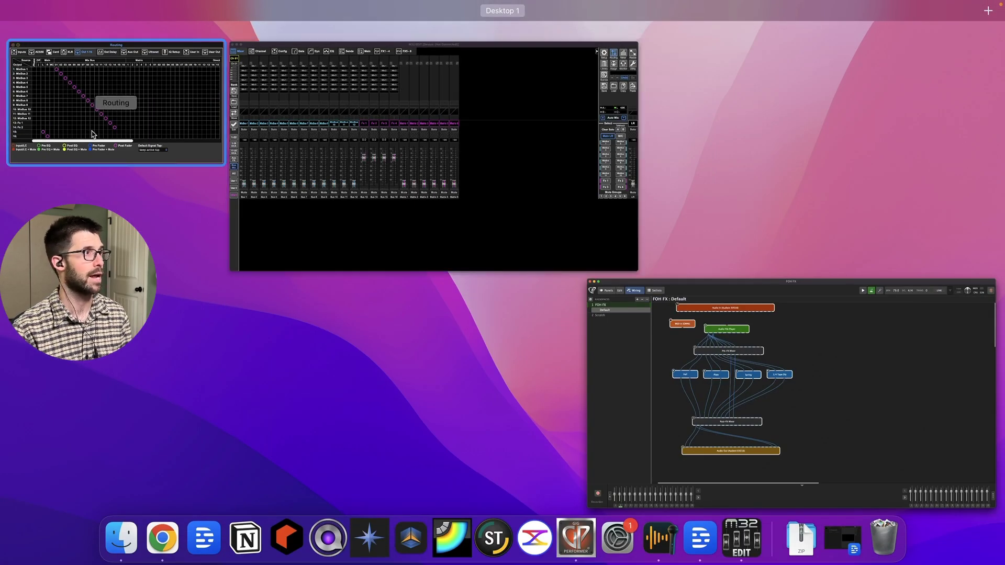
# Step: In M32 Edit, select MixBus 9 and view its card output routing page
pyautogui.click(387, 125)
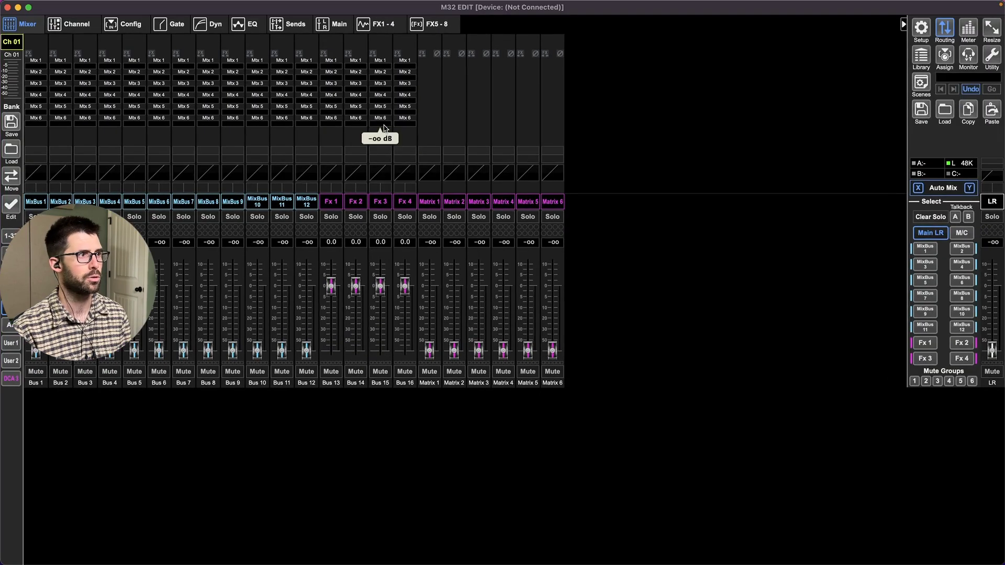
pyautogui.click(33, 203)
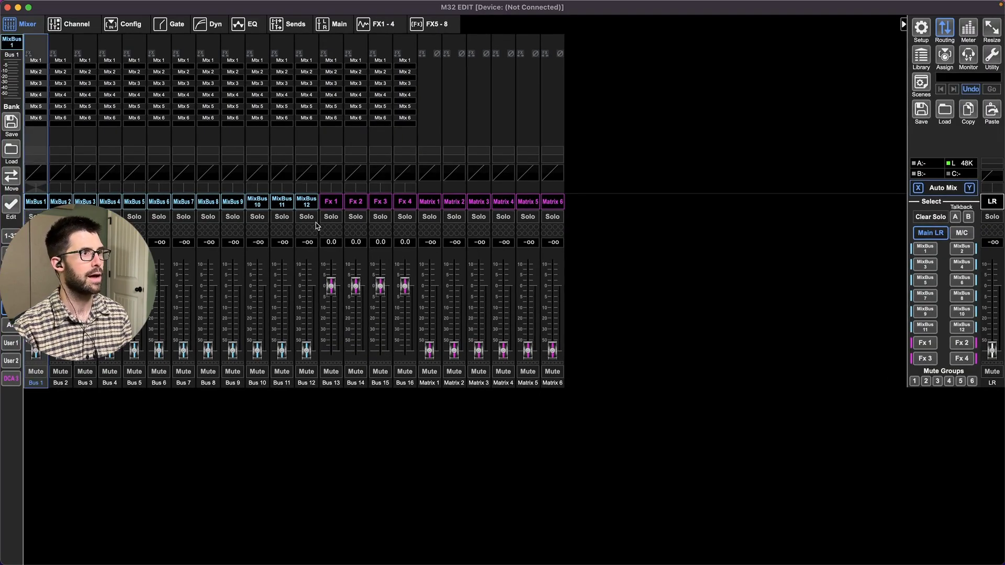
pyautogui.click(258, 206)
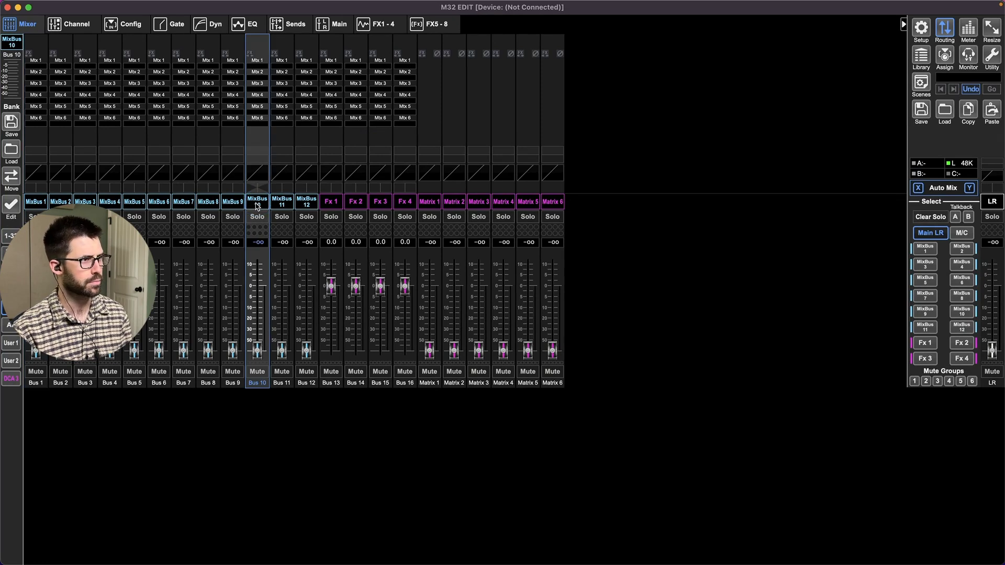
pyautogui.click(238, 205)
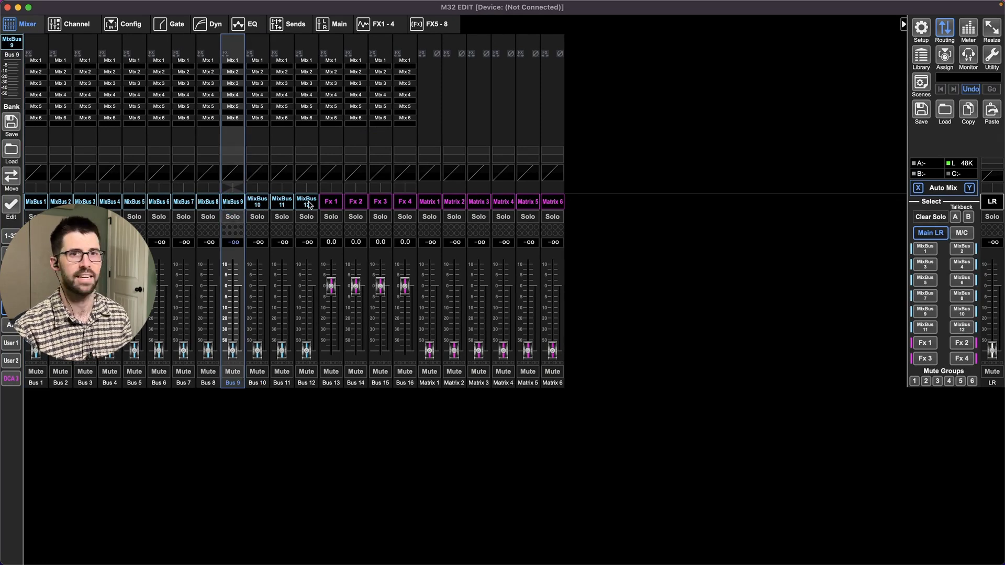
pyautogui.click(945, 29)
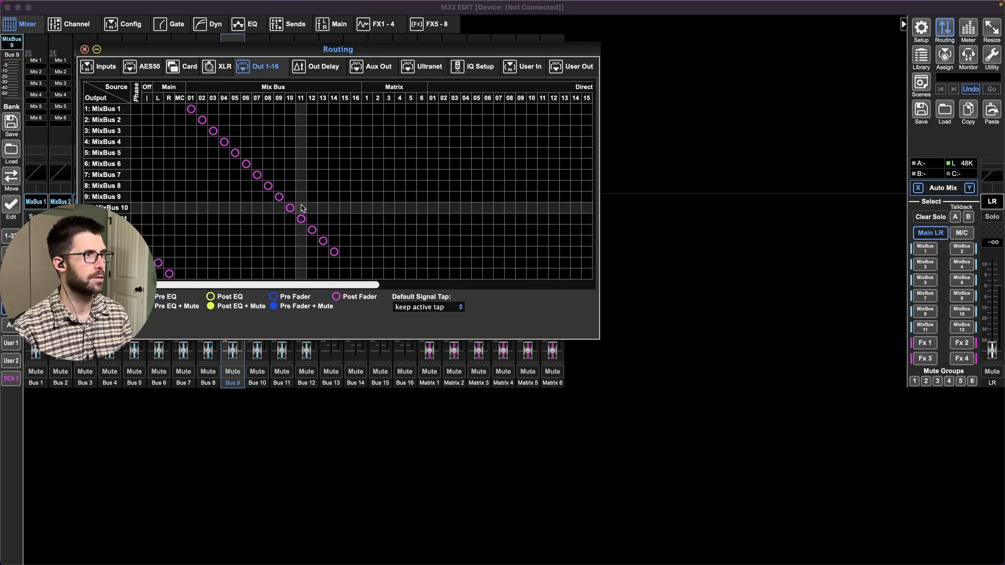
pyautogui.click(186, 63)
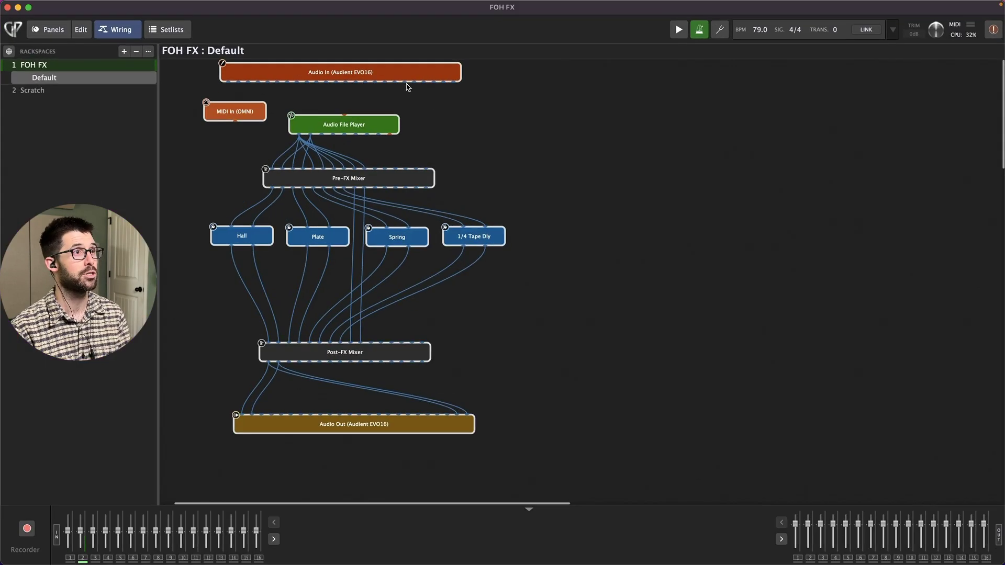
pyautogui.moveTo(371, 430)
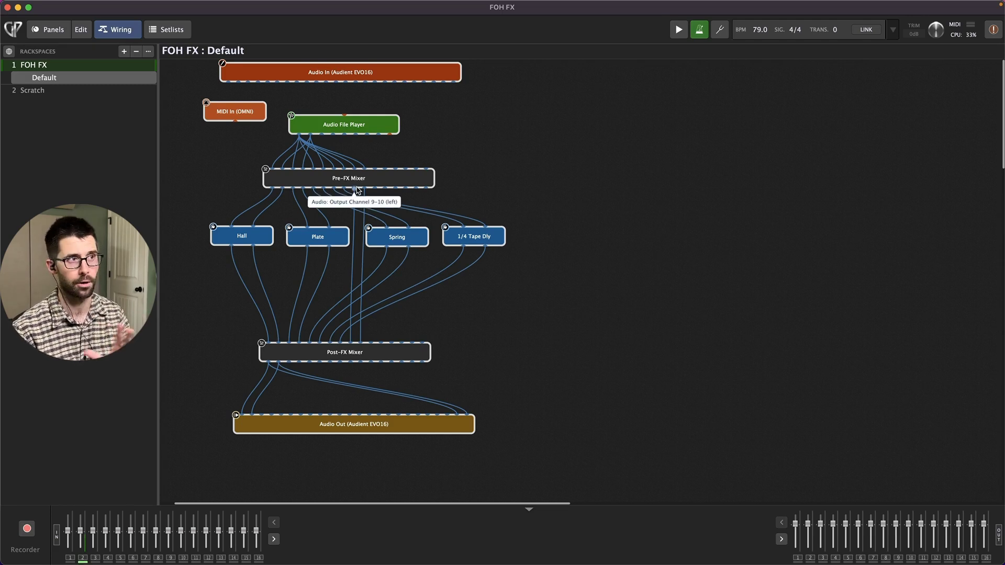
pyautogui.click(58, 31)
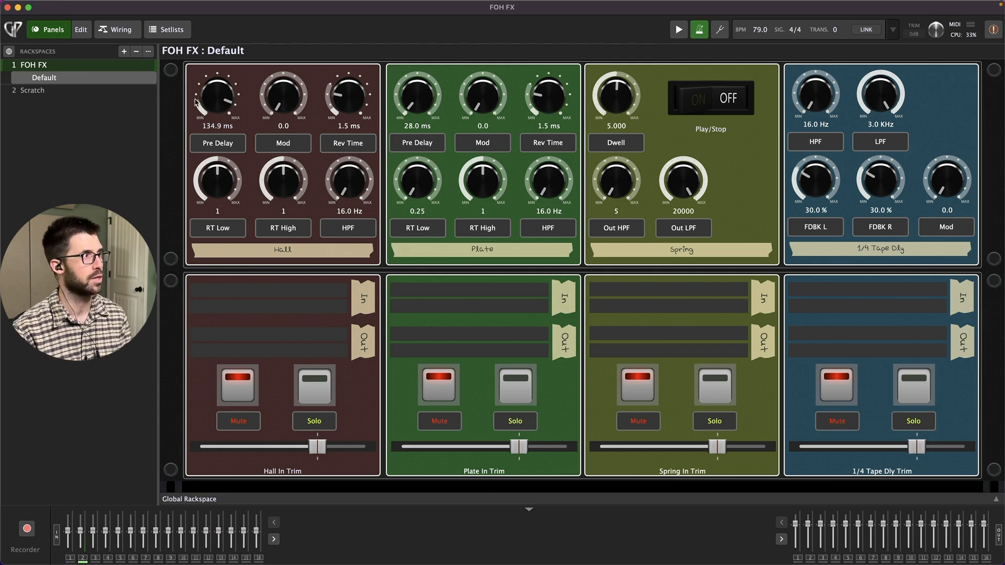
# Step: Switch to the empty Scratch rackspace, then back to FOH FX
pyautogui.click(31, 91)
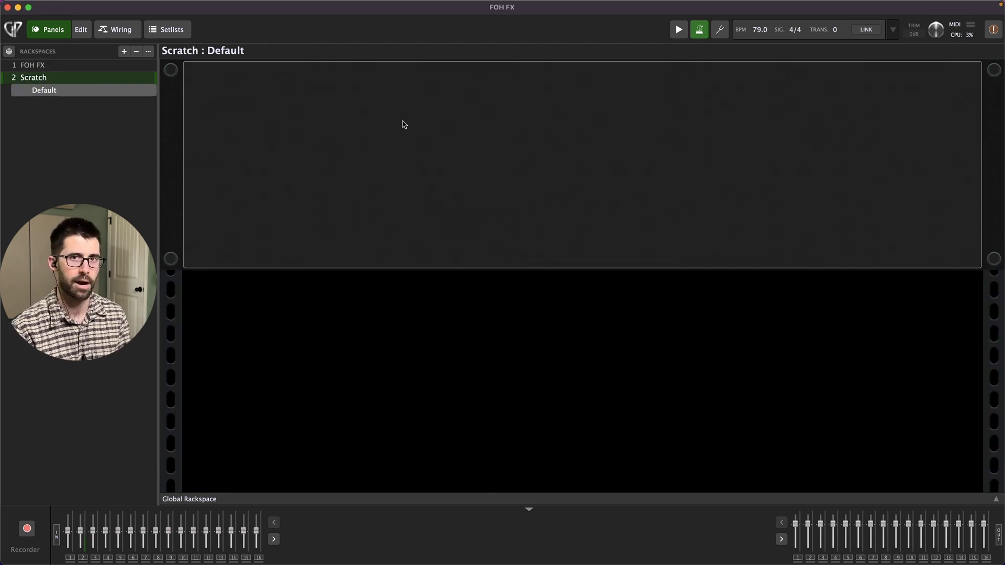
pyautogui.click(64, 66)
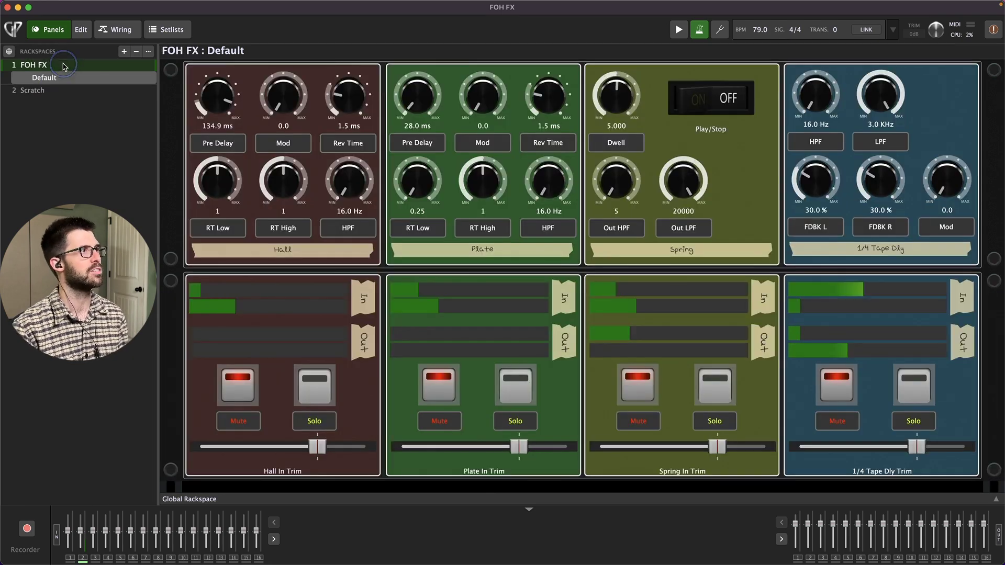
# Step: Turn on panel editing and browse the widget list, picking the Red Knob and Green Slider
pyautogui.click(81, 29)
pyautogui.scroll(15, 62, 140)
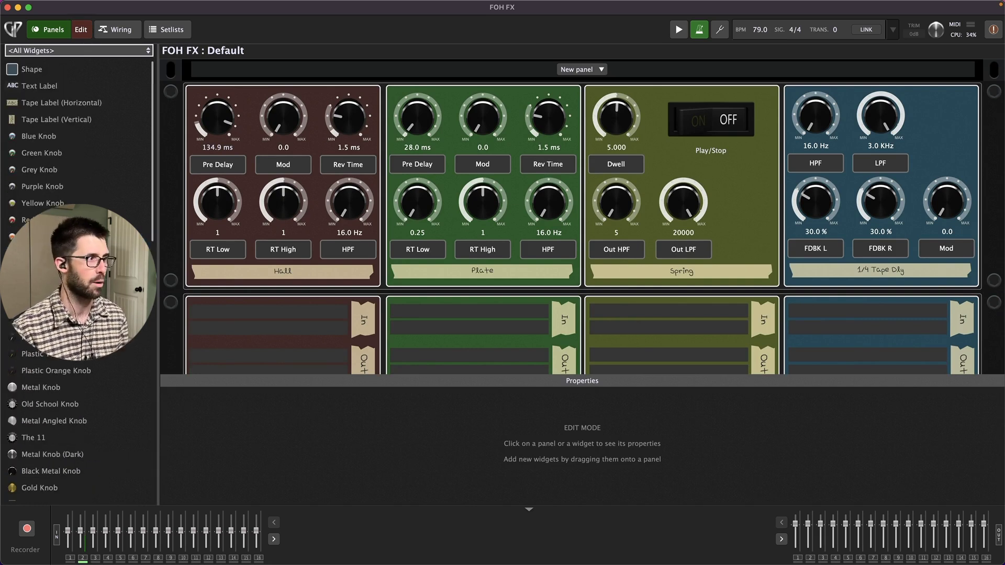
pyautogui.click(39, 220)
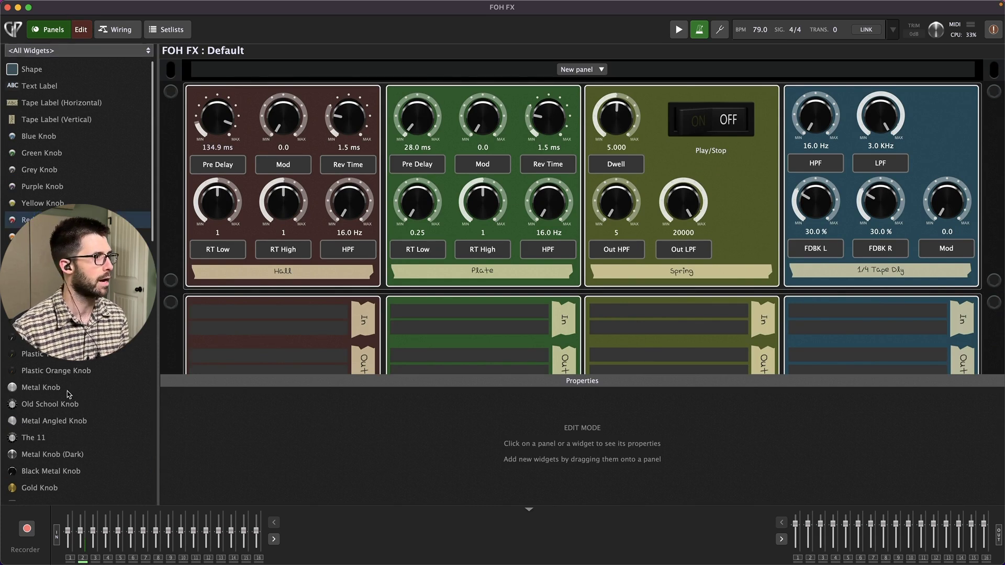
pyautogui.scroll(-10, 65, 398)
pyautogui.click(51, 396)
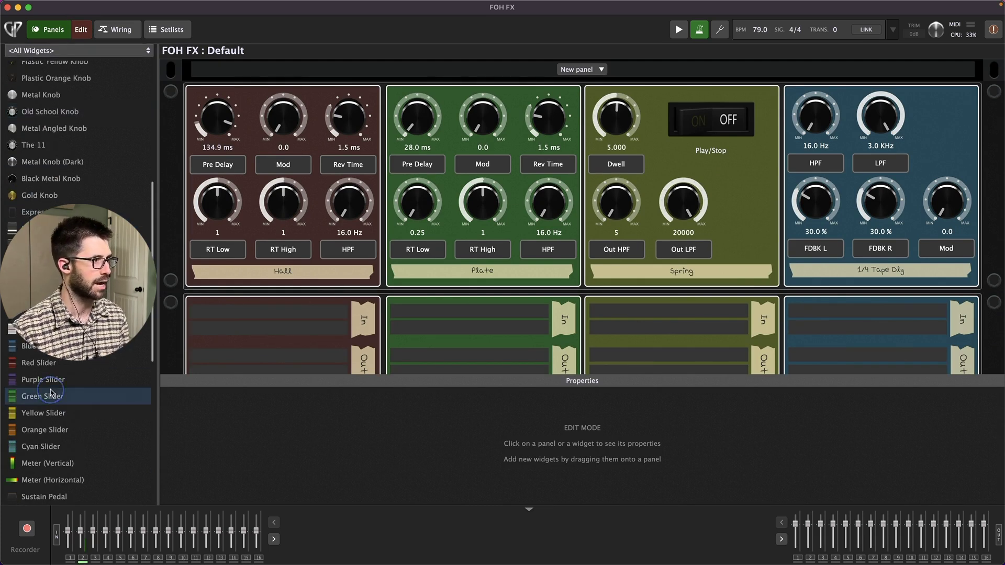
pyautogui.scroll(-6, 52, 393)
pyautogui.scroll(15, 55, 390)
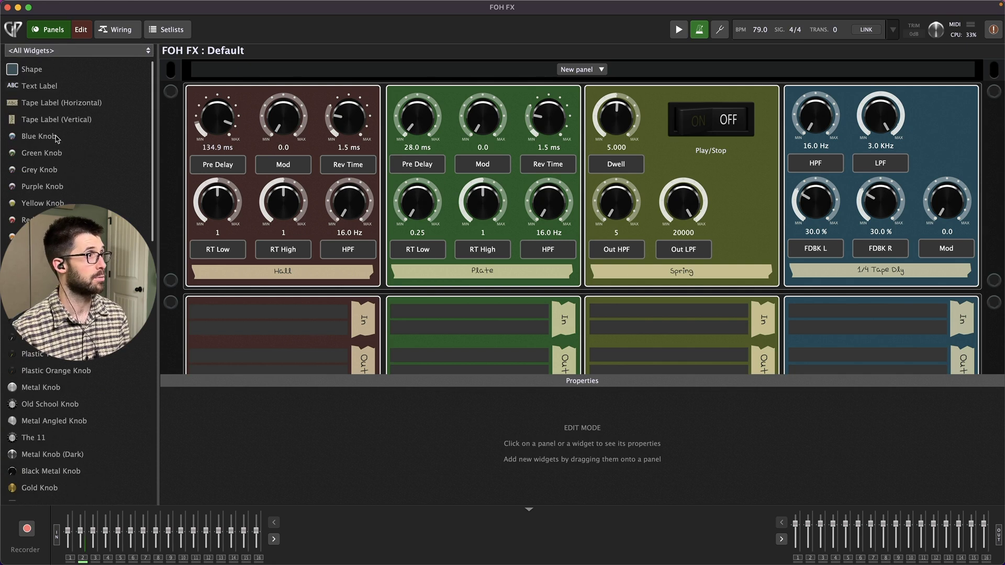
# Step: Add and delete a Shape and a Metal Knob, then inspect the Hall Pre Delay knob's settings
pyautogui.moveTo(35, 73); pyautogui.dragTo(437, 250)
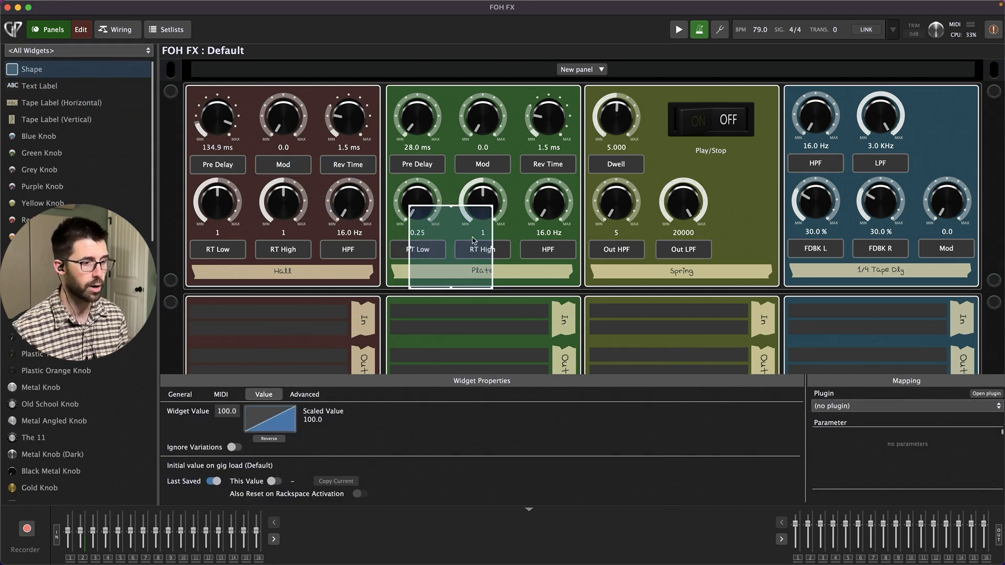
pyautogui.press('Delete')
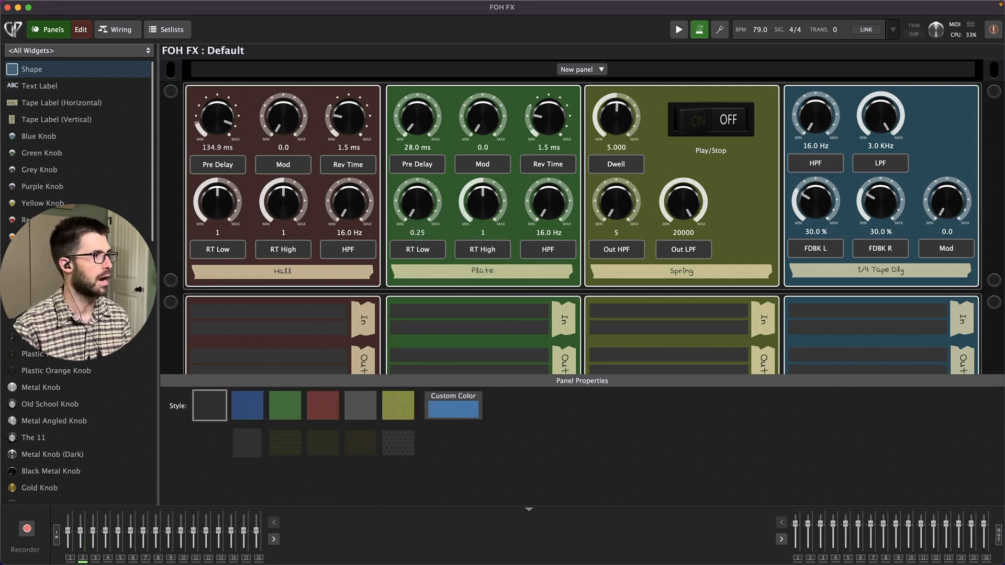
pyautogui.moveTo(43, 386); pyautogui.dragTo(292, 114)
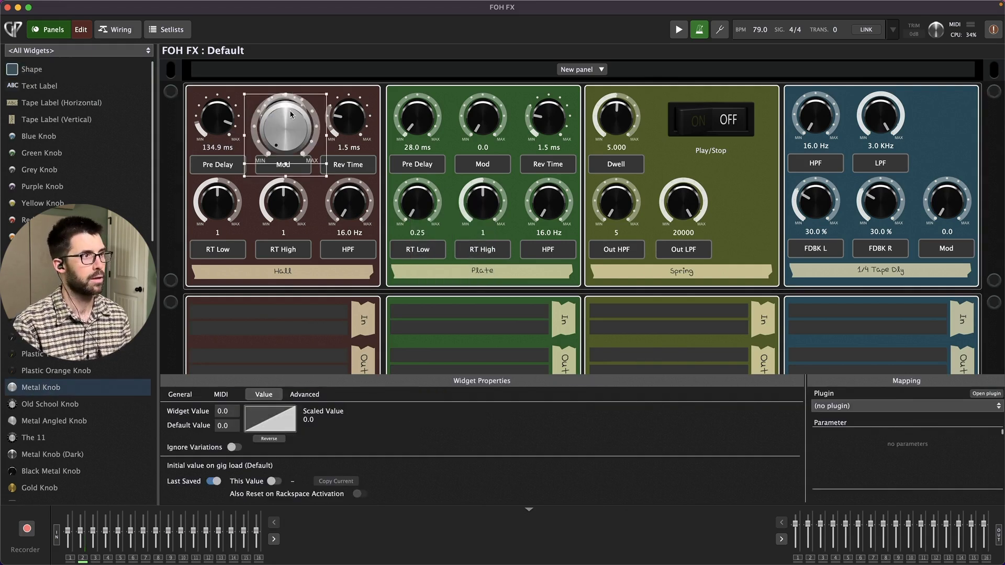
pyautogui.press('Delete')
pyautogui.click(217, 120)
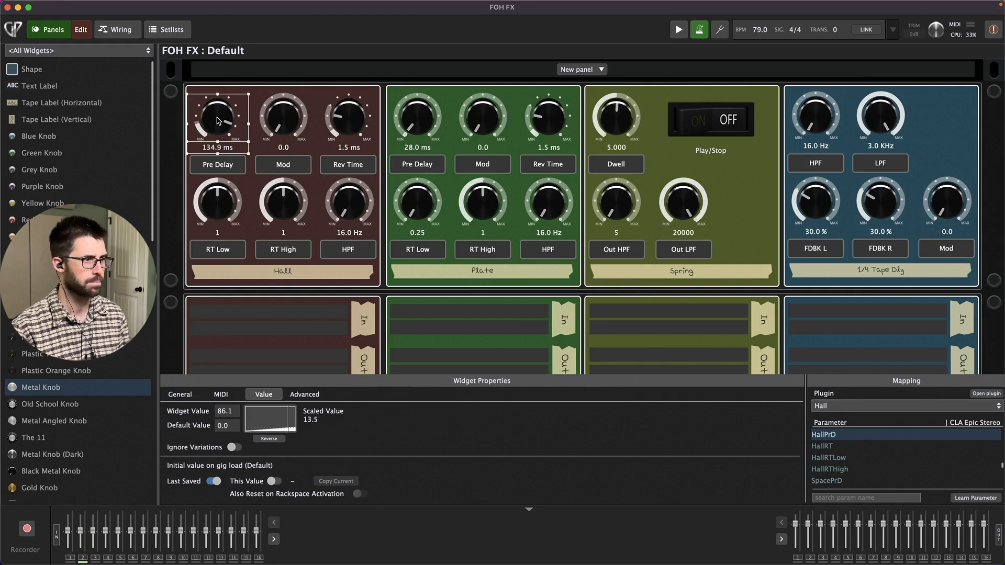
pyautogui.click(180, 394)
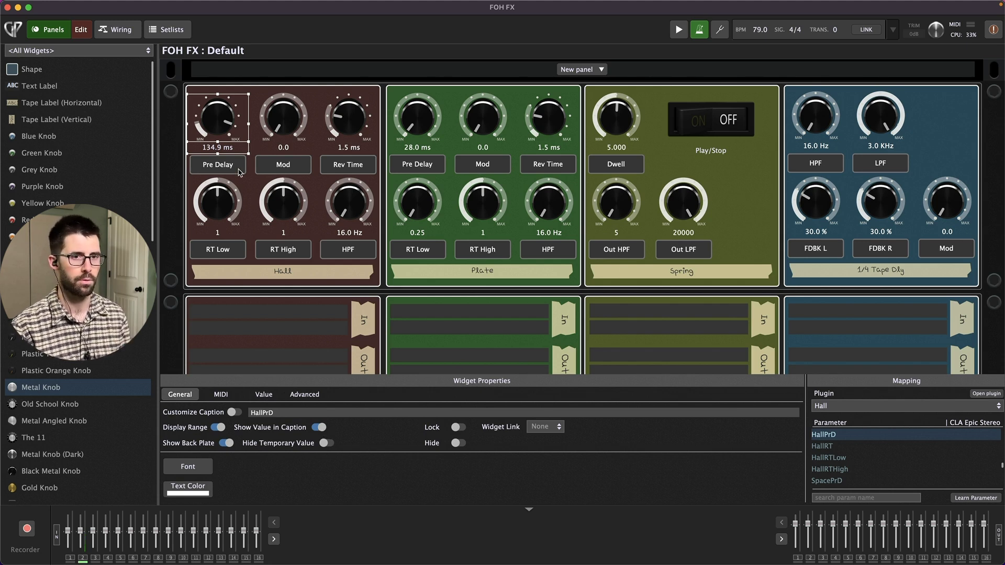
# Step: Keep the Pre Delay knob mapped to the Hall plugin, then open and dismiss the Hall block's options in Wiring
pyautogui.click(865, 407)
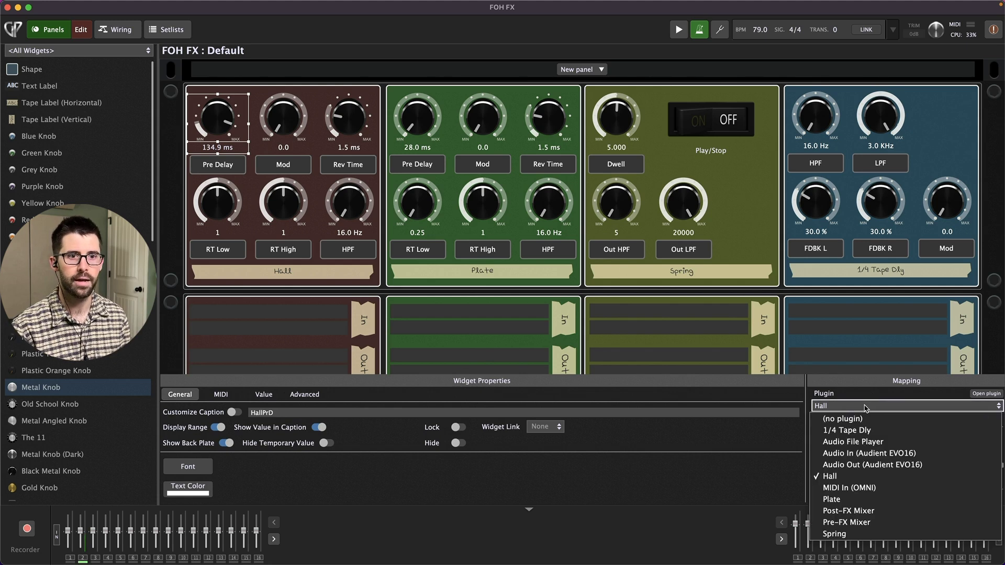
pyautogui.click(844, 474)
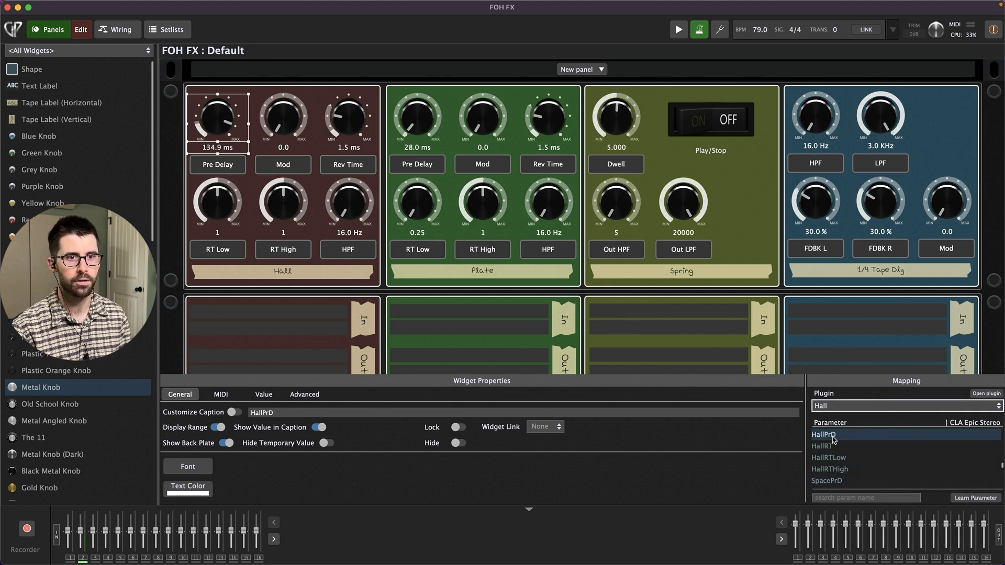
pyautogui.click(120, 30)
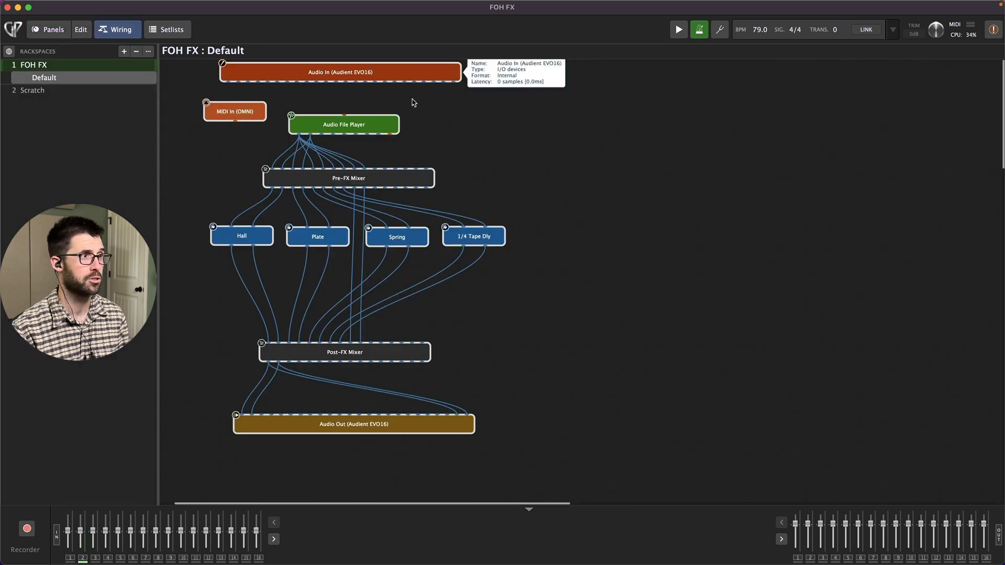
pyautogui.rightClick(234, 243)
pyautogui.click(612, 248)
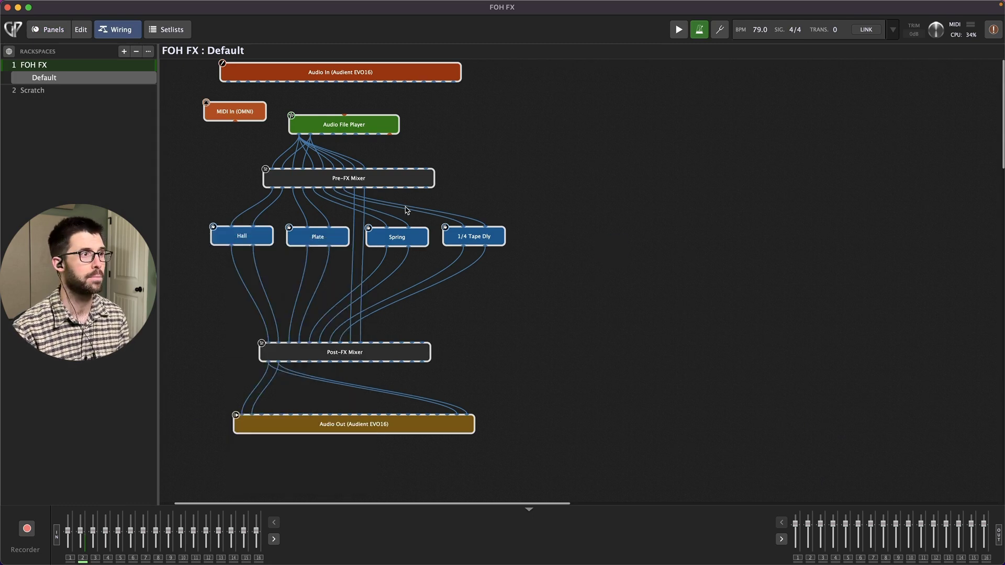
# Step: Set the Hall reverb's Pre Delay to 8.8 ms in CLA Epic and return to the panels
pyautogui.doubleClick(246, 238)
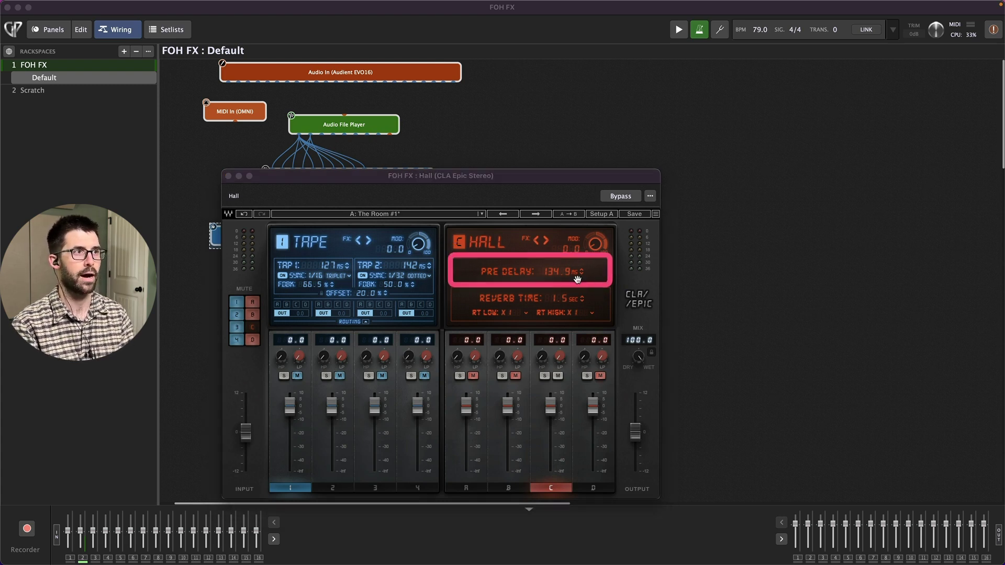
pyautogui.click(42, 28)
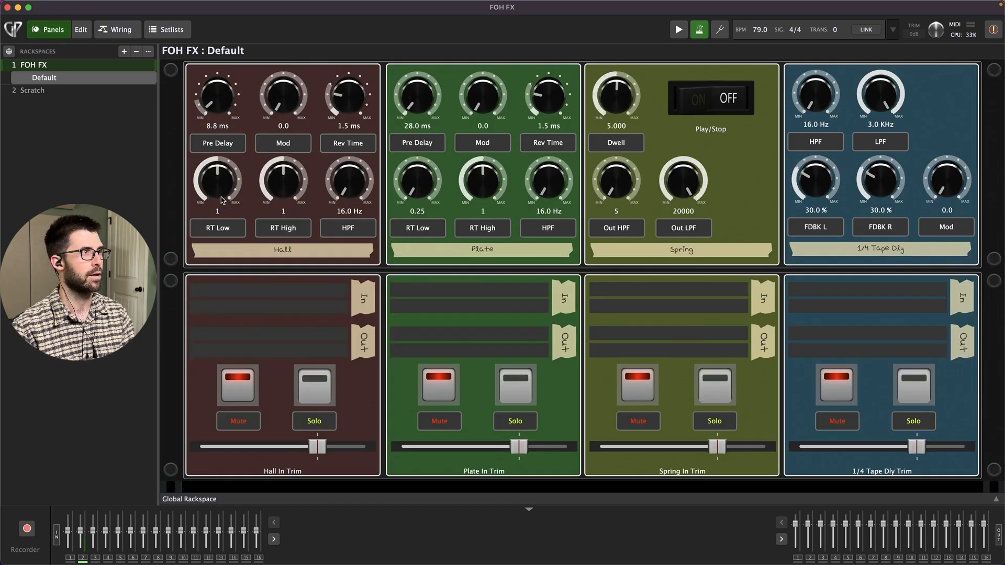
pyautogui.click(120, 30)
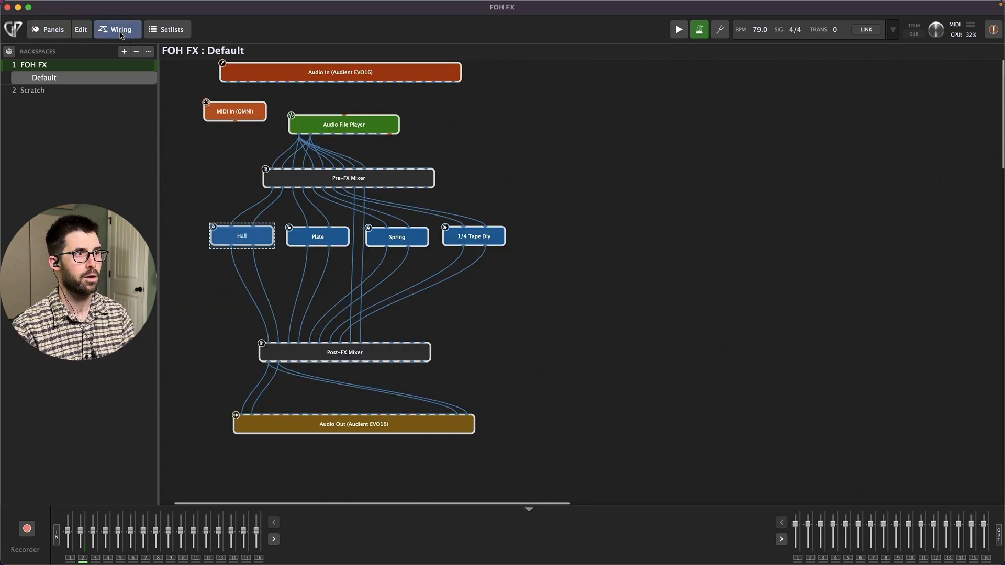
pyautogui.doubleClick(238, 244)
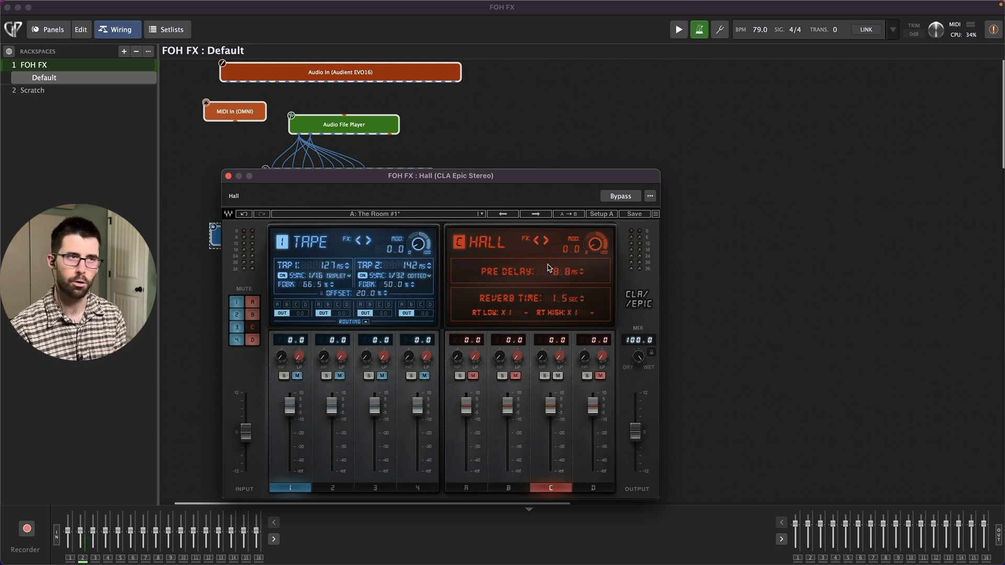
pyautogui.click(229, 176)
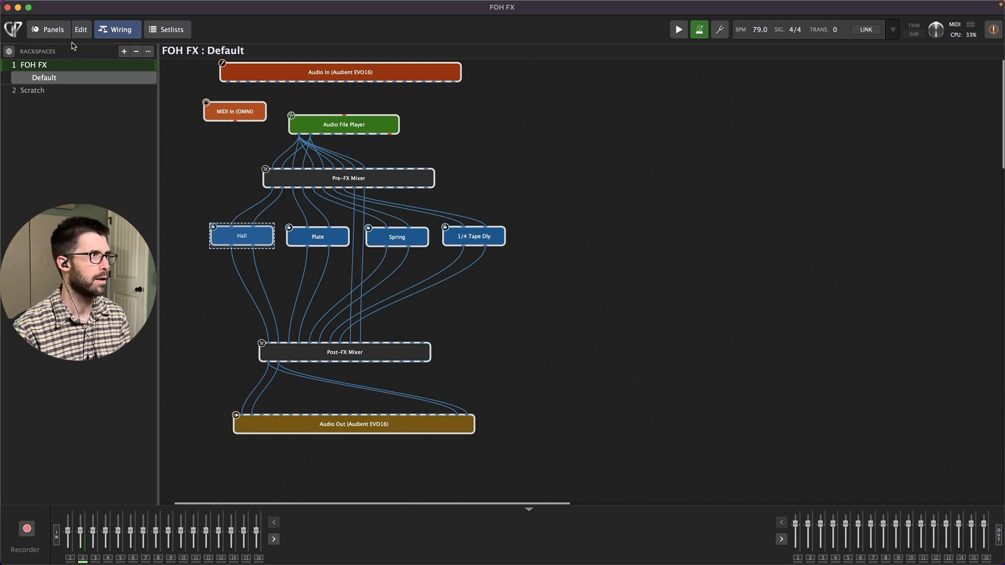
pyautogui.click(59, 29)
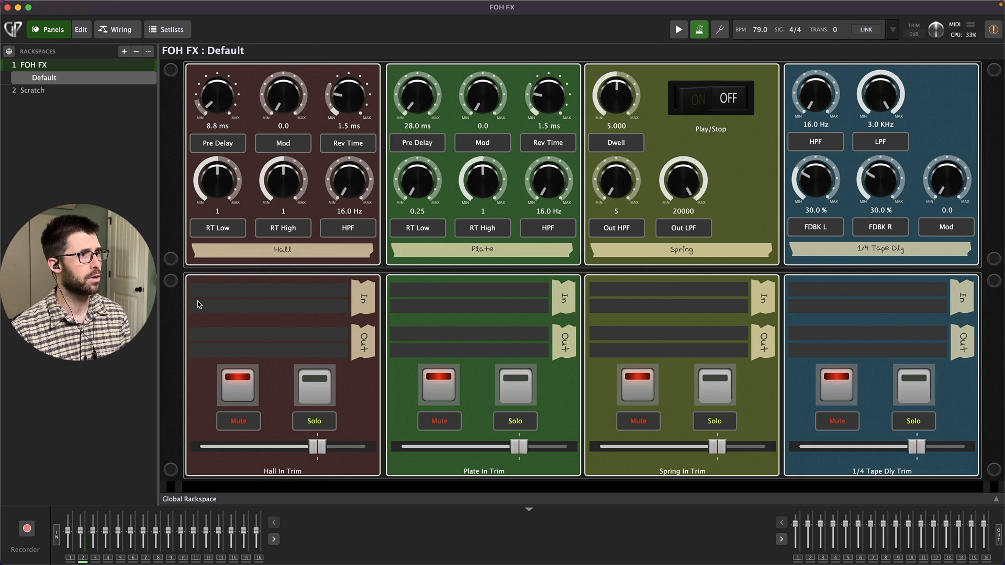
# Step: Check the Hall In meter is mapped to the Pre-FX Mixer's Channel 1-2 left meter, then show Wiring
pyautogui.click(81, 30)
pyautogui.click(297, 318)
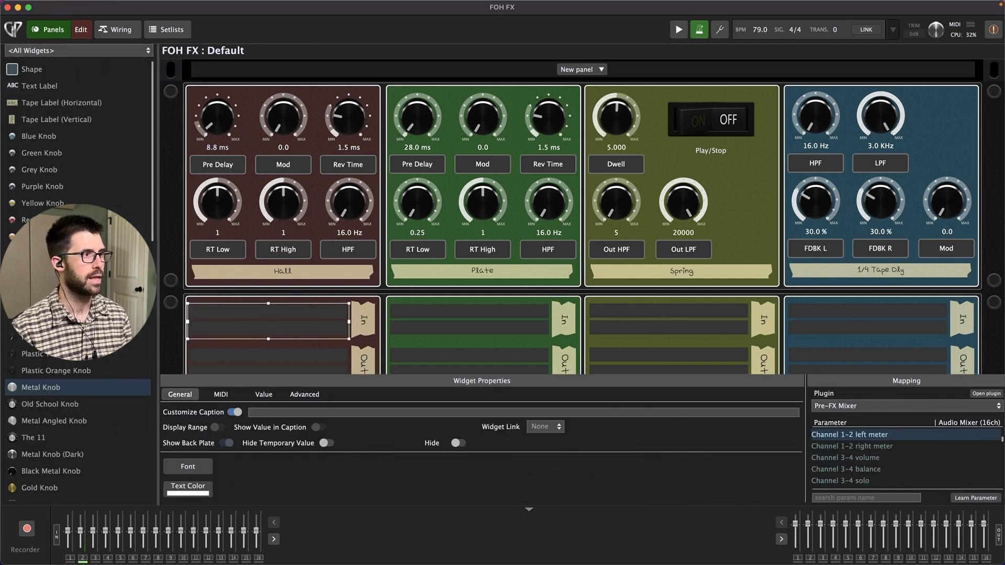
pyautogui.scroll(-3, 165, 233)
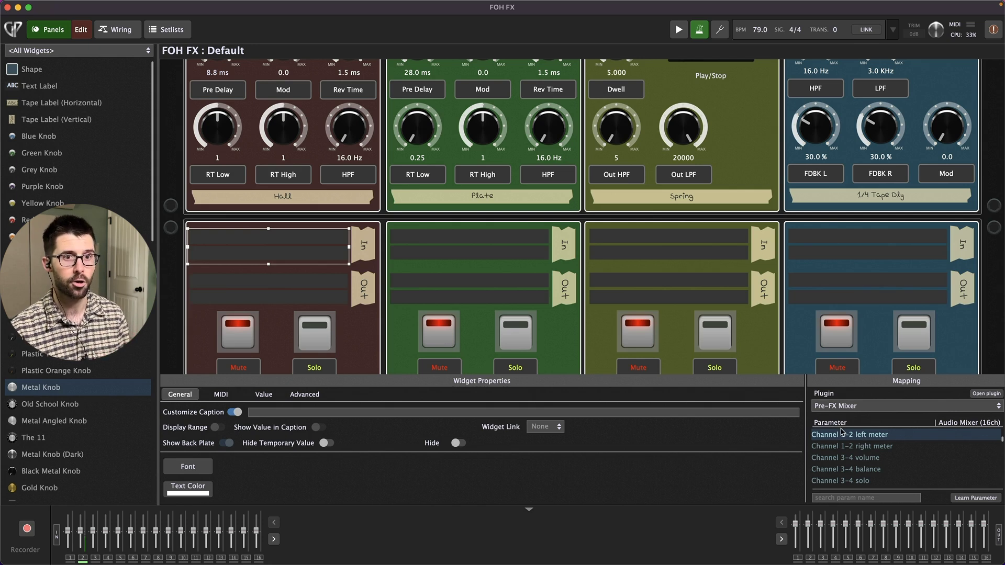
pyautogui.click(105, 31)
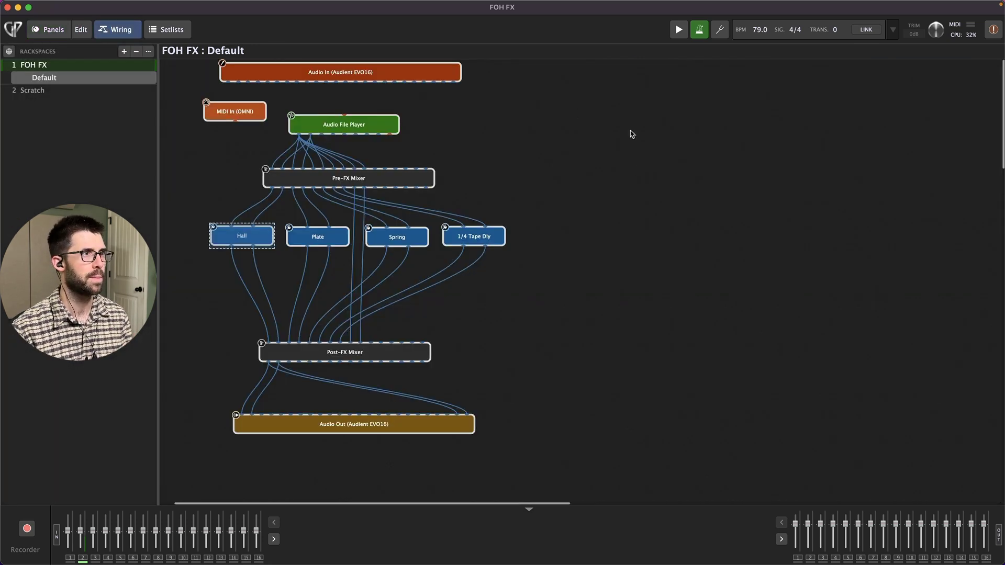
# Step: Open the Pre-FX Mixer, move its window aside, and keep channel 1-2 routed to Output 1-2
pyautogui.click(628, 177)
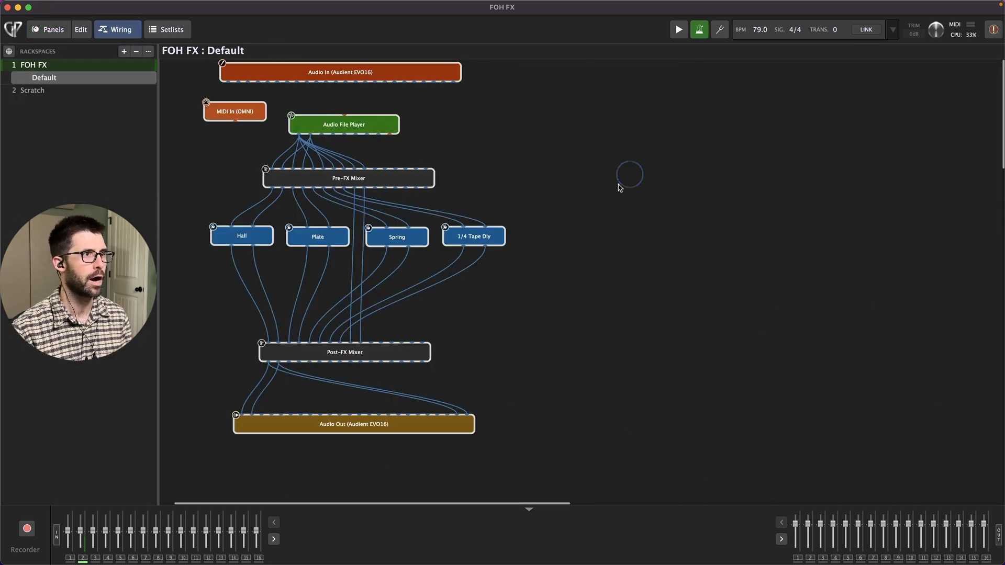
pyautogui.doubleClick(324, 182)
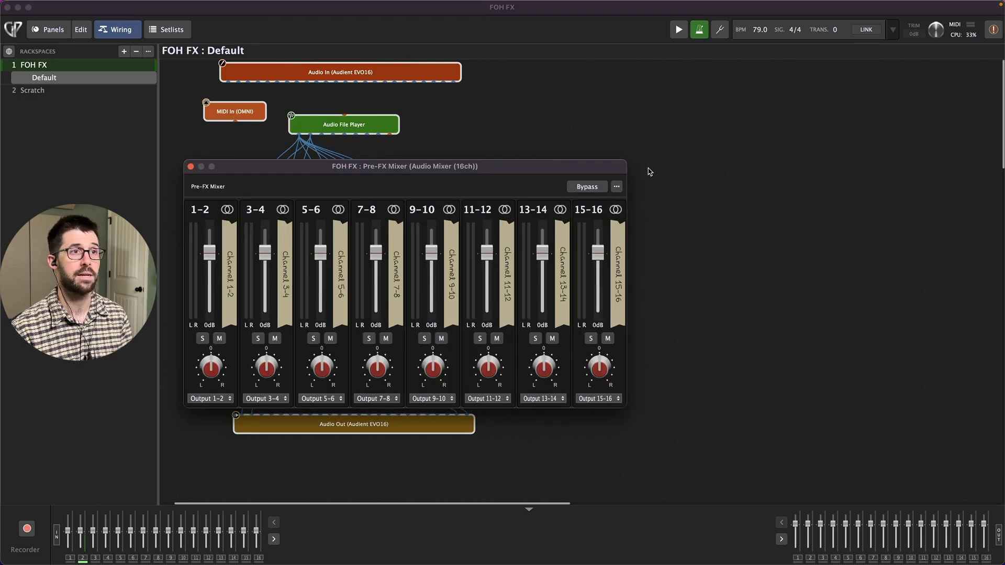
pyautogui.moveTo(568, 171); pyautogui.dragTo(792, 141)
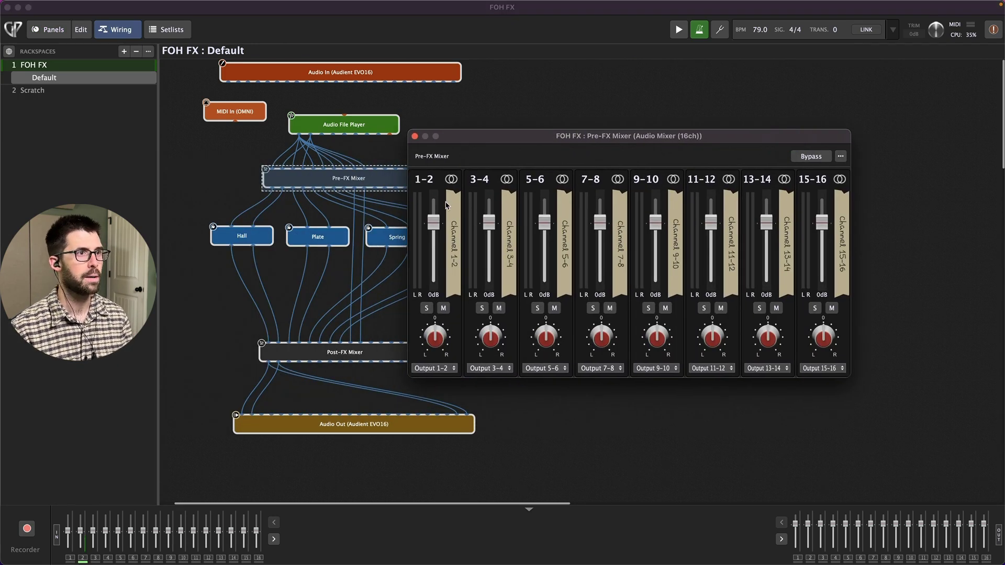
pyautogui.click(445, 368)
pyautogui.click(442, 373)
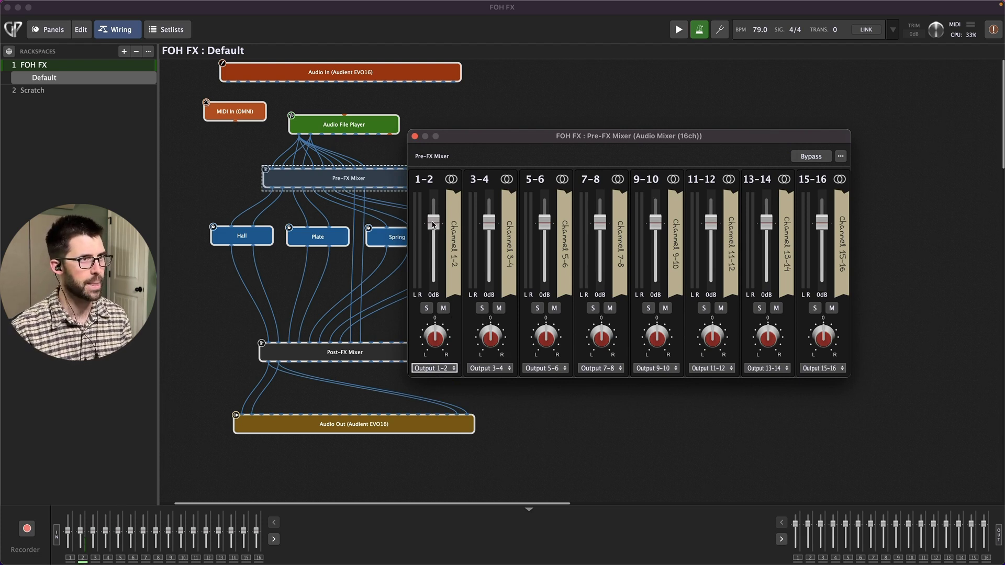
pyautogui.click(414, 136)
# Step: Set the Hall In Trim fader to 0 dB on the performance panels
pyautogui.click(50, 30)
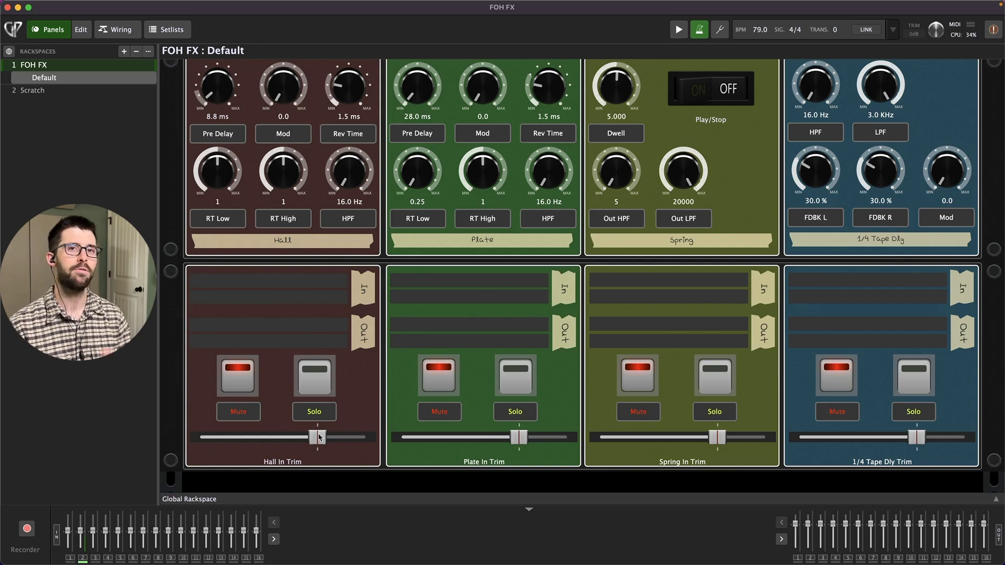
pyautogui.moveTo(317, 438)
pyautogui.mouseDown()
pyautogui.moveTo(275, 439)
pyautogui.moveTo(311, 441)
pyautogui.mouseUp()
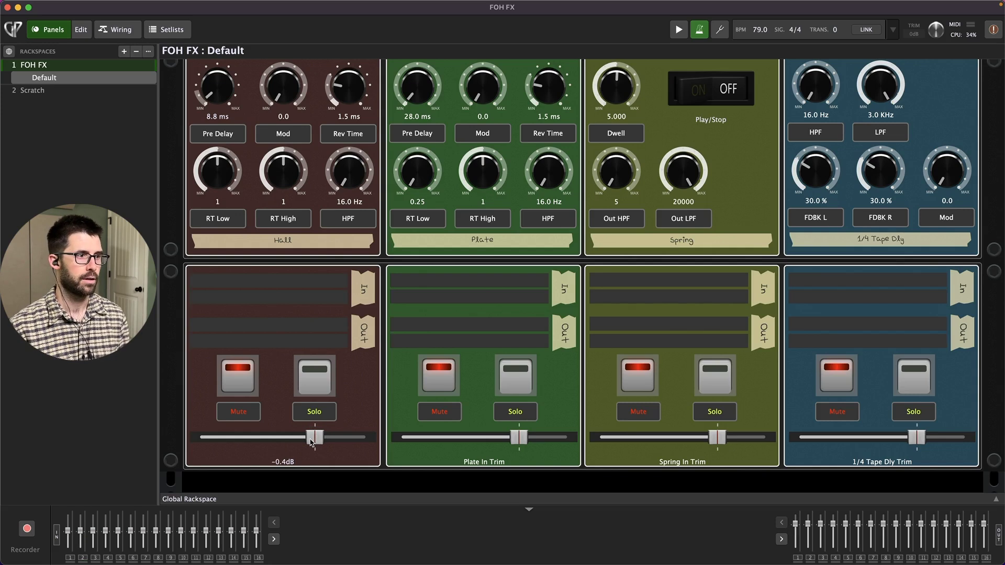
pyautogui.scroll(4, 310, 443)
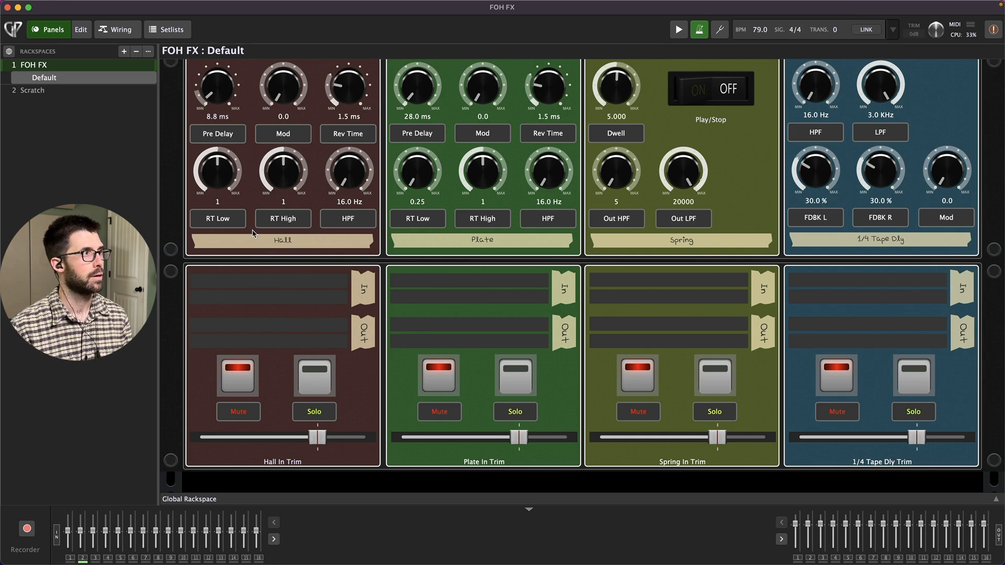
# Step: Select the Hall Out meter in edit mode, open the Post-FX Mixer in Wiring, then return to panels
pyautogui.click(79, 28)
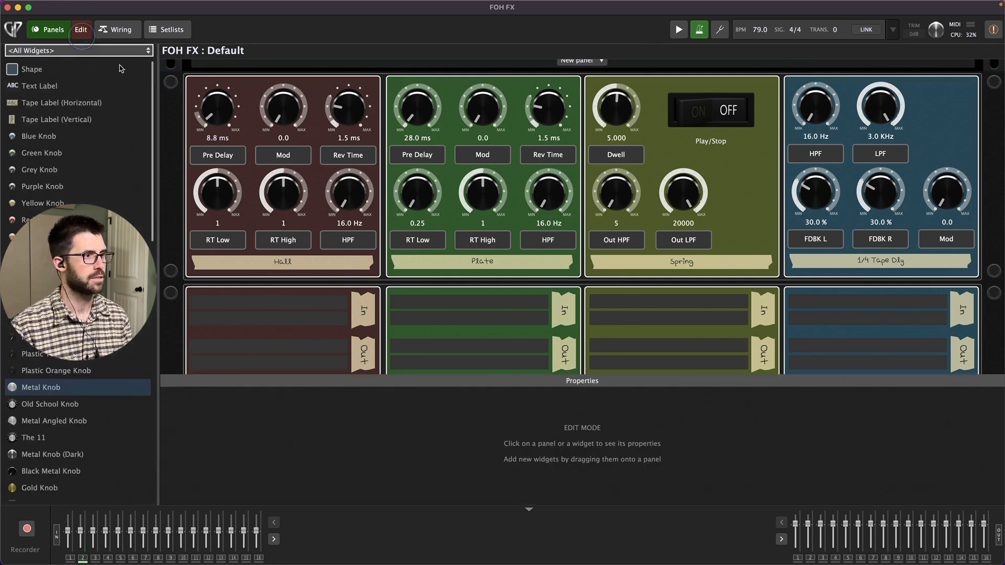
pyautogui.click(296, 351)
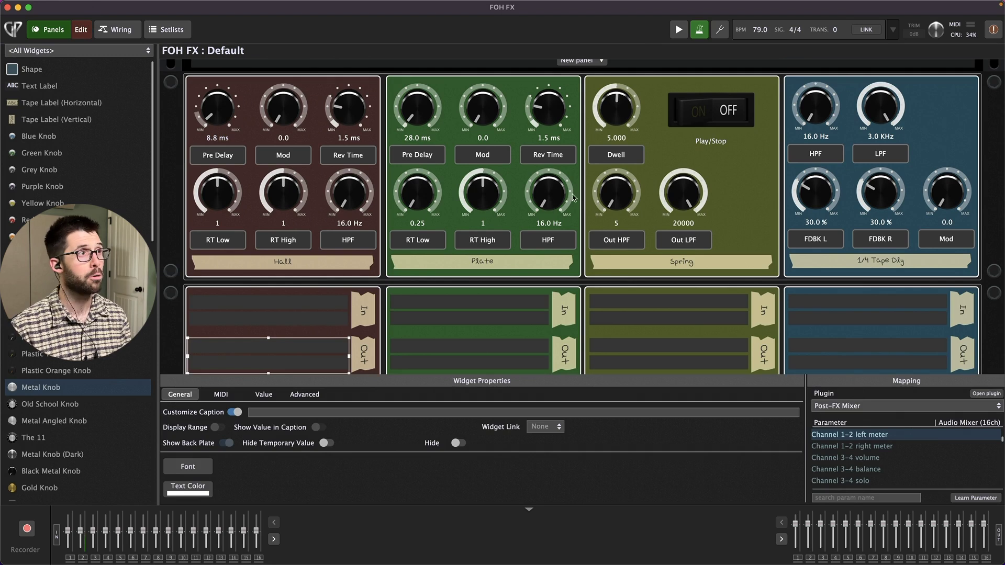
pyautogui.click(121, 30)
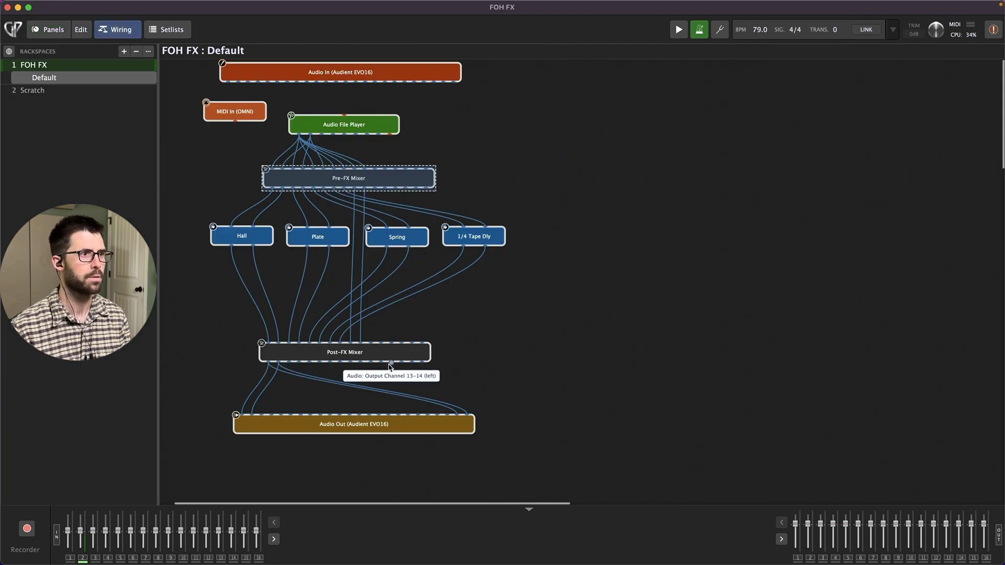
pyautogui.doubleClick(358, 357)
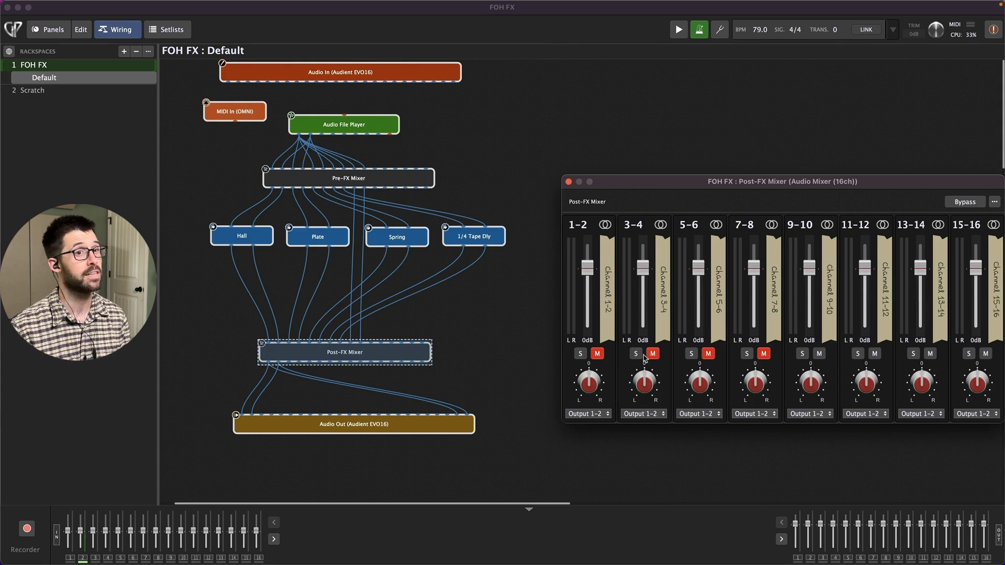
pyautogui.click(62, 33)
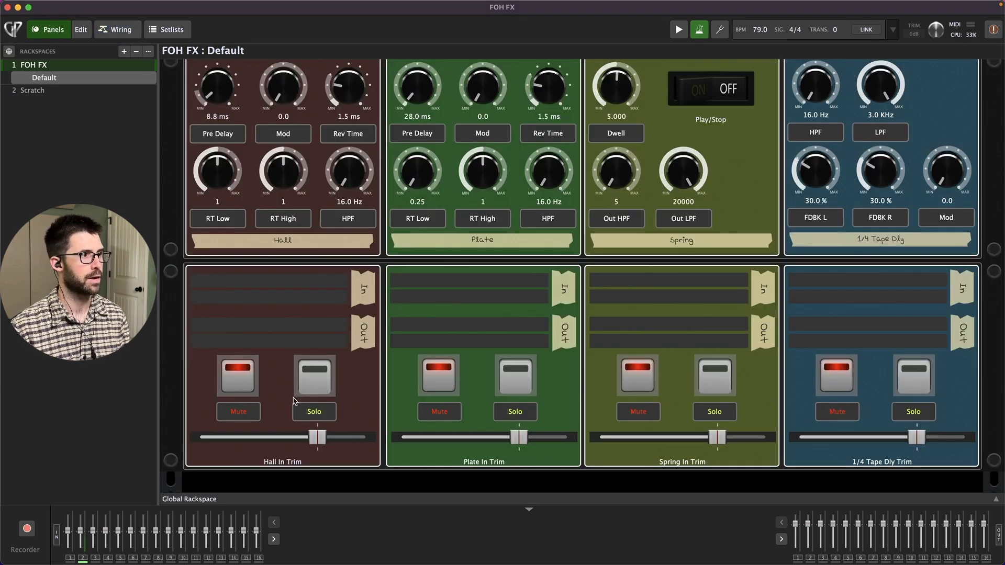
# Step: Test the Hall mute and the Plate mute and solo switches, leaving Plate solo off
pyautogui.click(243, 377)
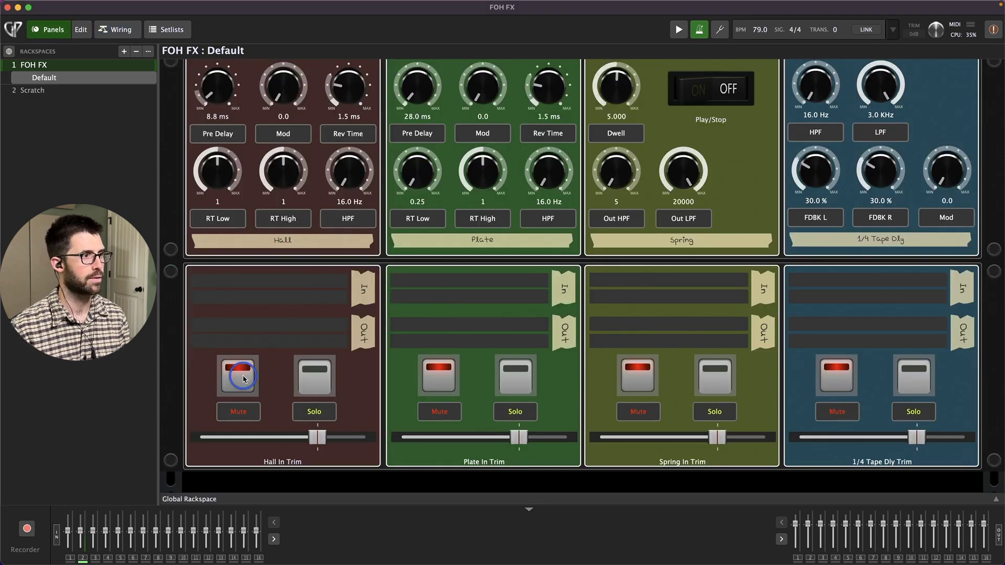
pyautogui.click(447, 384)
pyautogui.click(448, 384)
pyautogui.click(514, 380)
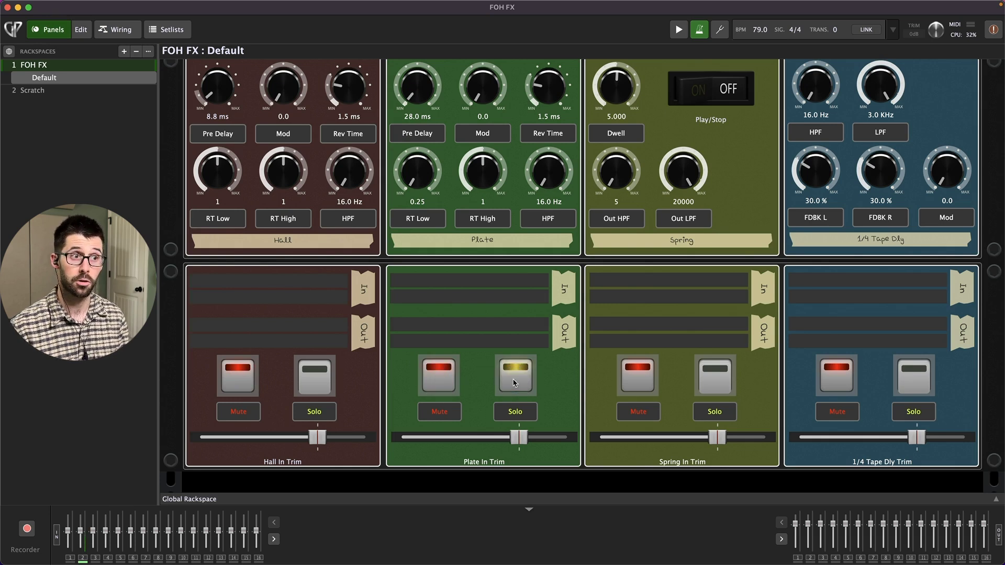
pyautogui.click(514, 380)
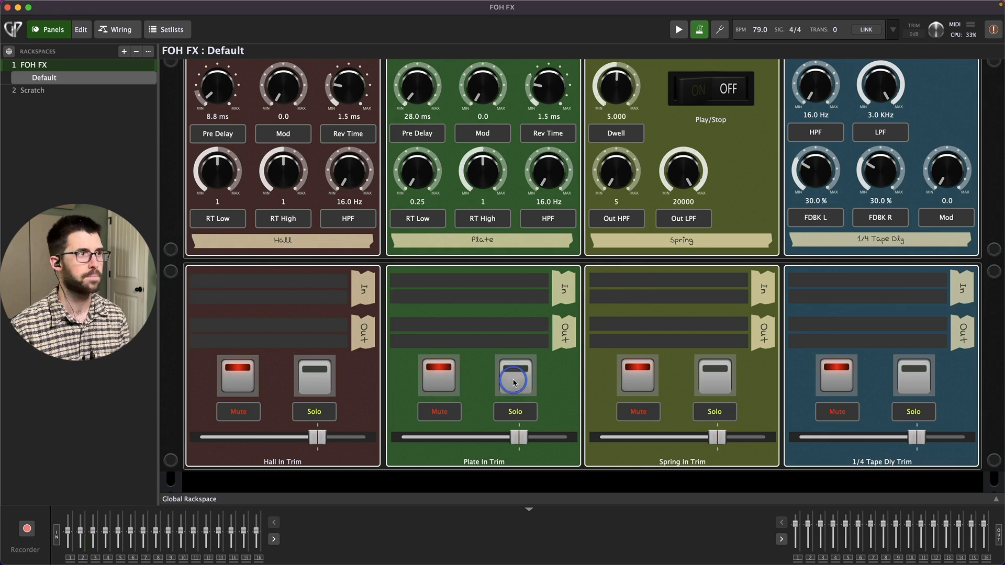
# Step: Deselect the Post-FX Mixer in the wiring graph, then return to the FOH FX panels
pyautogui.click(118, 29)
pyautogui.click(640, 292)
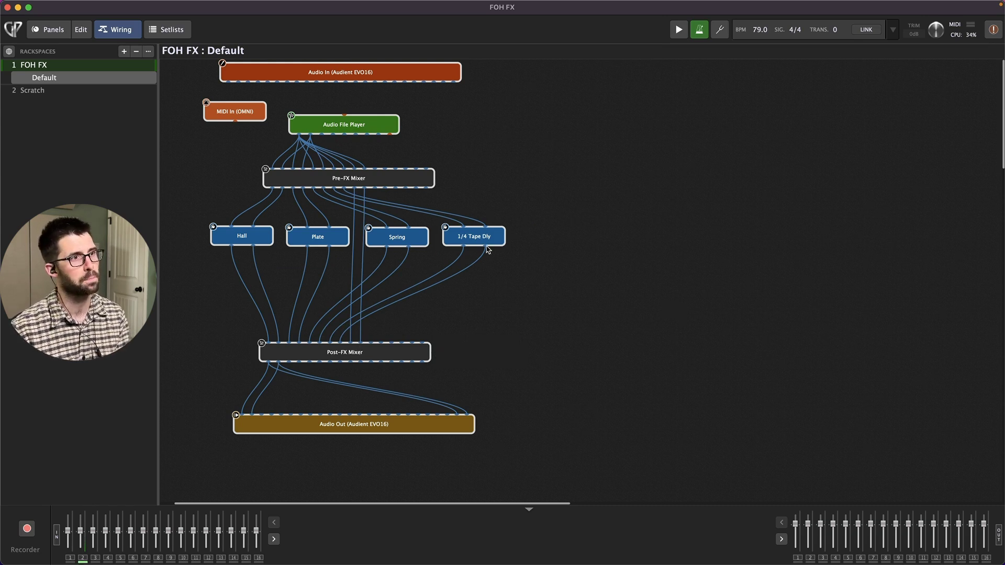
pyautogui.click(578, 215)
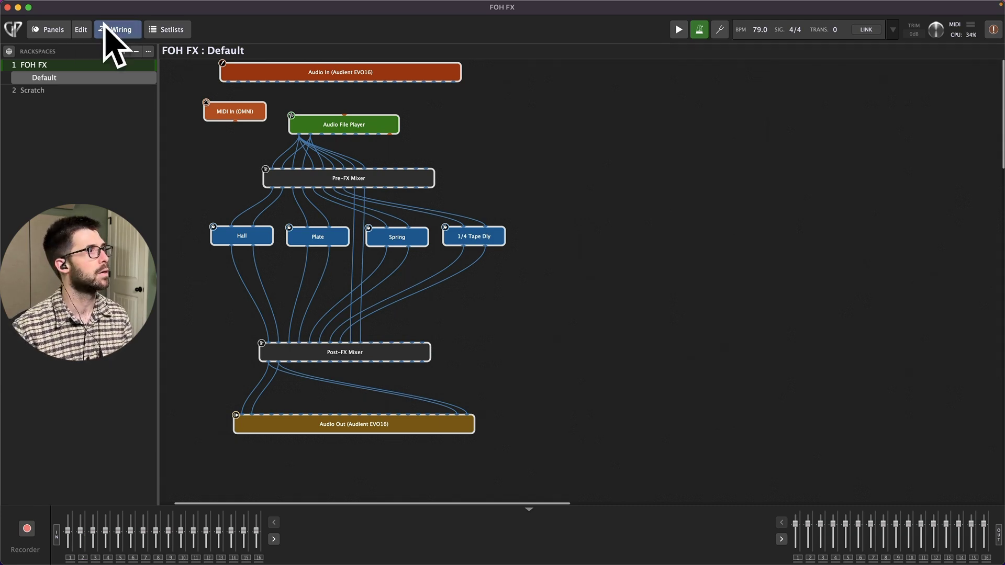
pyautogui.click(50, 30)
pyautogui.scroll(1, 761, 221)
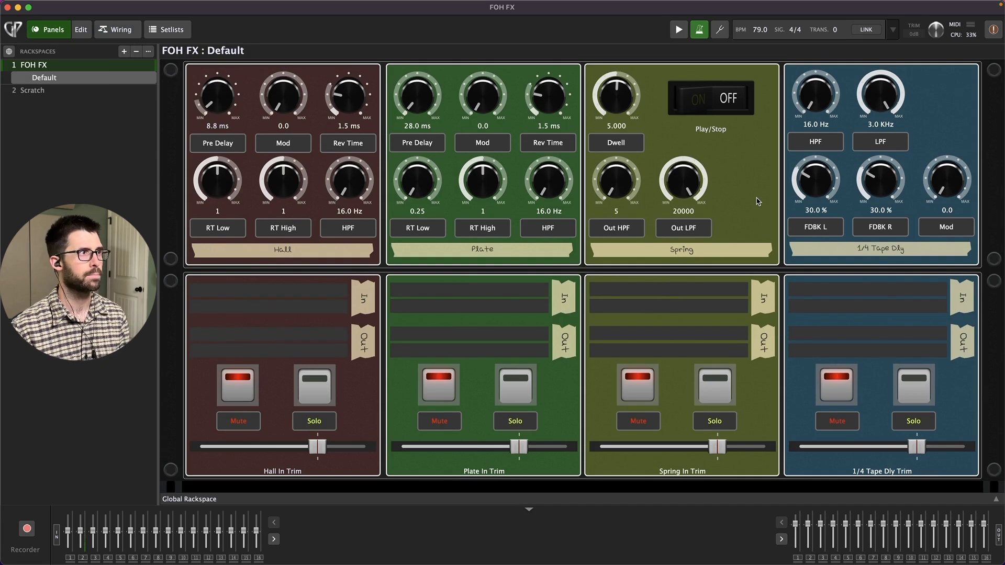
pyautogui.click(696, 104)
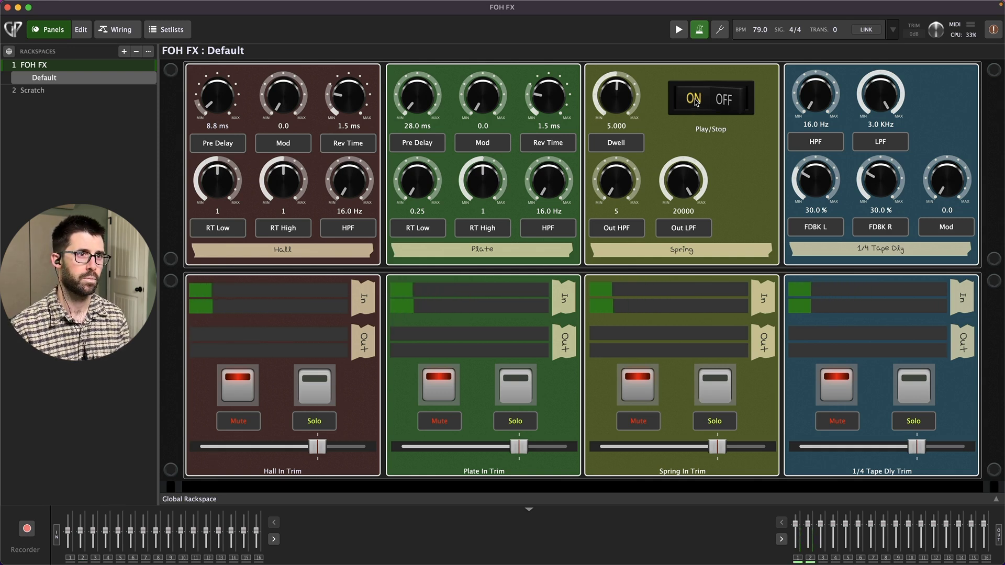
pyautogui.click(696, 100)
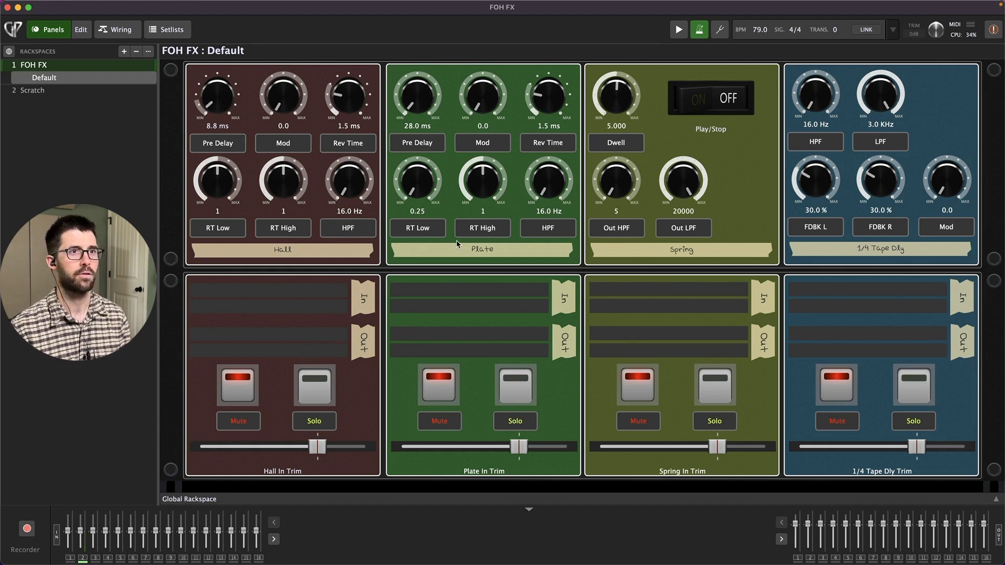
pyautogui.click(237, 395)
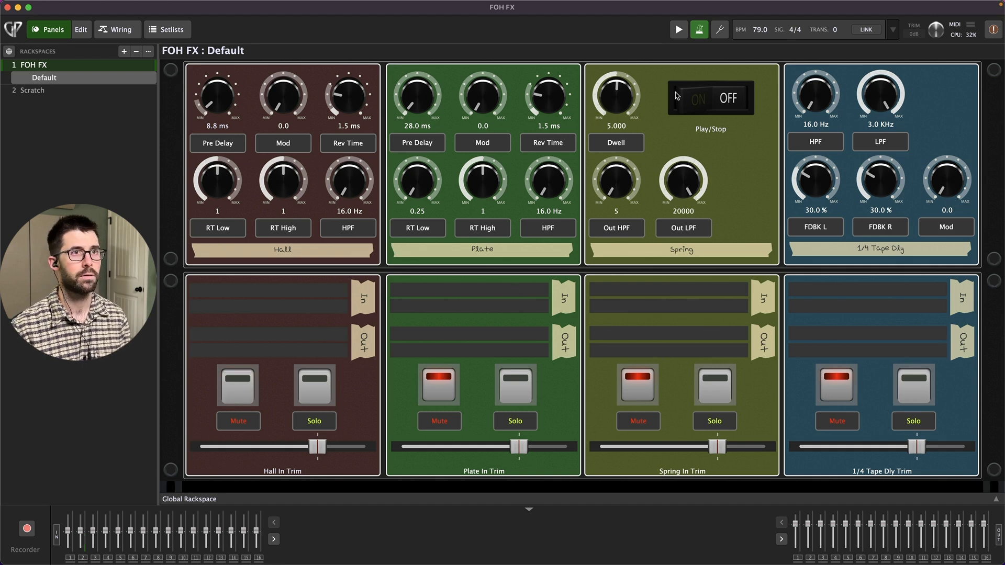
pyautogui.click(695, 105)
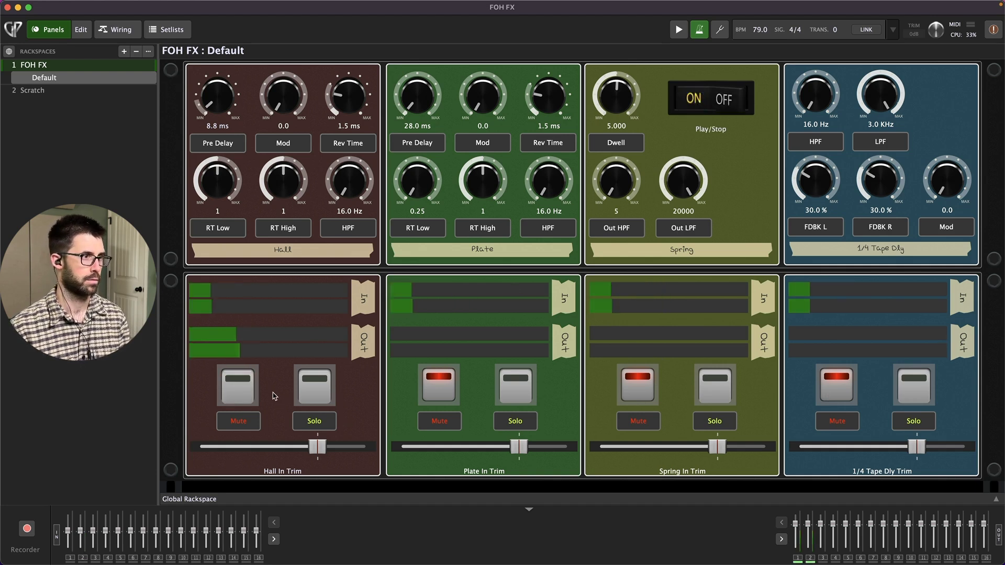
pyautogui.click(239, 389)
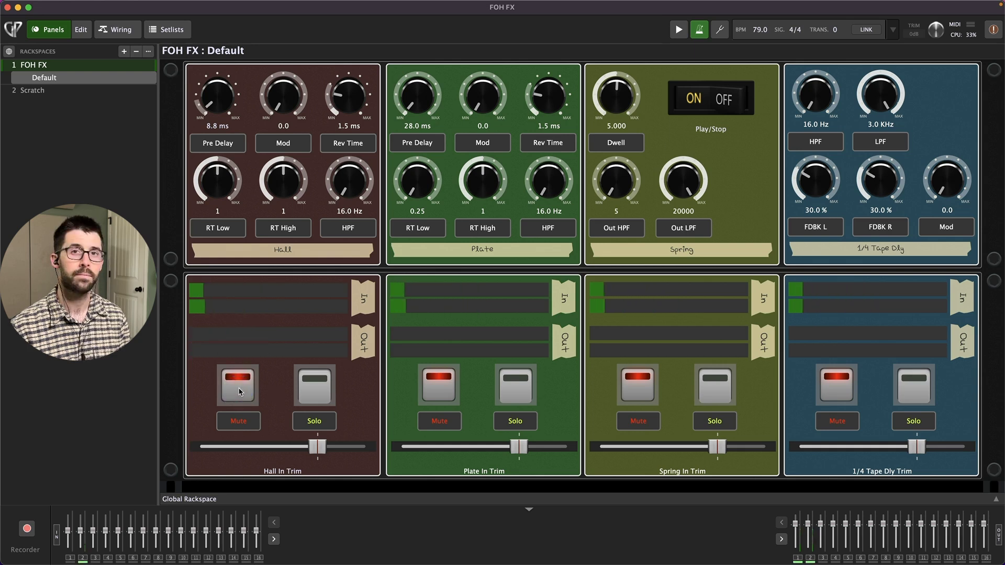
pyautogui.click(711, 99)
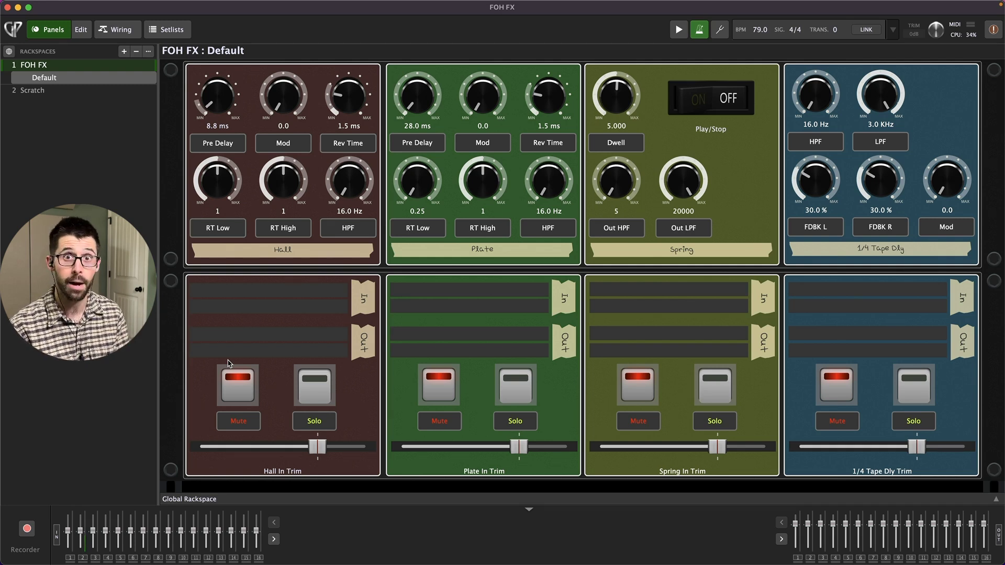
pyautogui.click(693, 101)
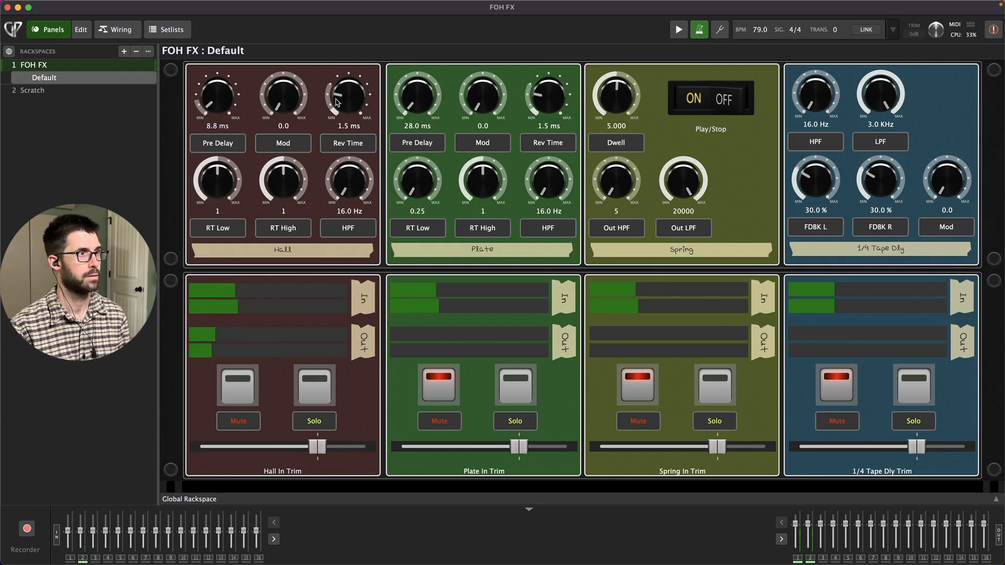
# Step: Audition the Hall reverb's time, pre-delay and HPF, then mute Hall and stop playback
pyautogui.moveTo(335, 102); pyautogui.dragTo(341, 231)
pyautogui.moveTo(215, 111)
pyautogui.mouseDown()
pyautogui.moveTo(214, 123)
pyautogui.moveTo(226, 112)
pyautogui.mouseUp()
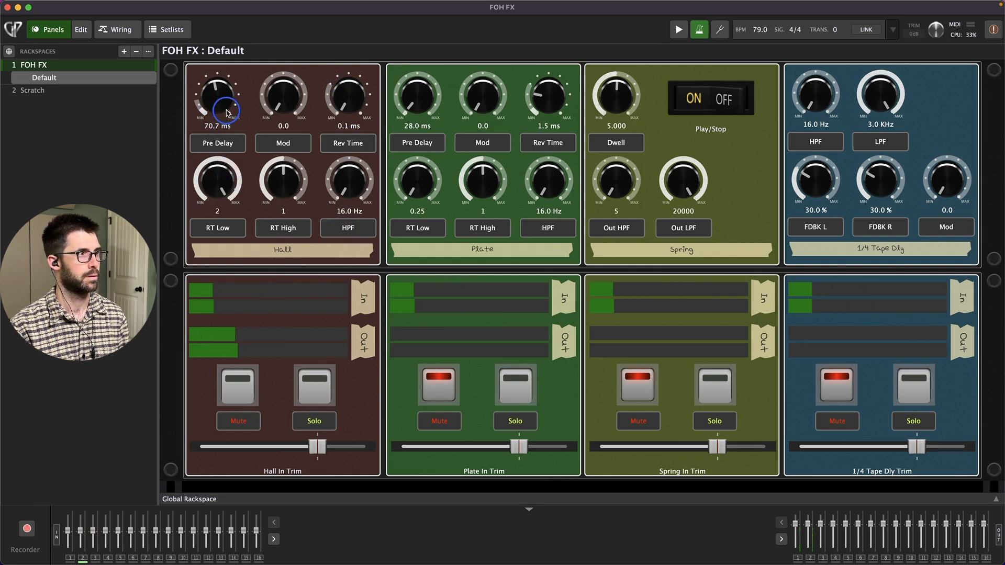
pyautogui.click(356, 186)
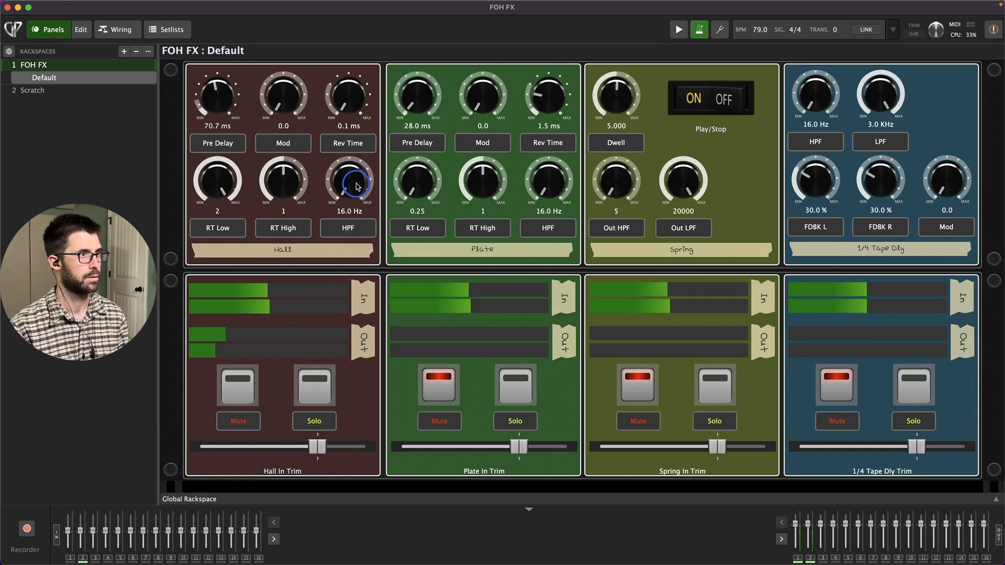
pyautogui.moveTo(356, 186); pyautogui.dragTo(356, 173)
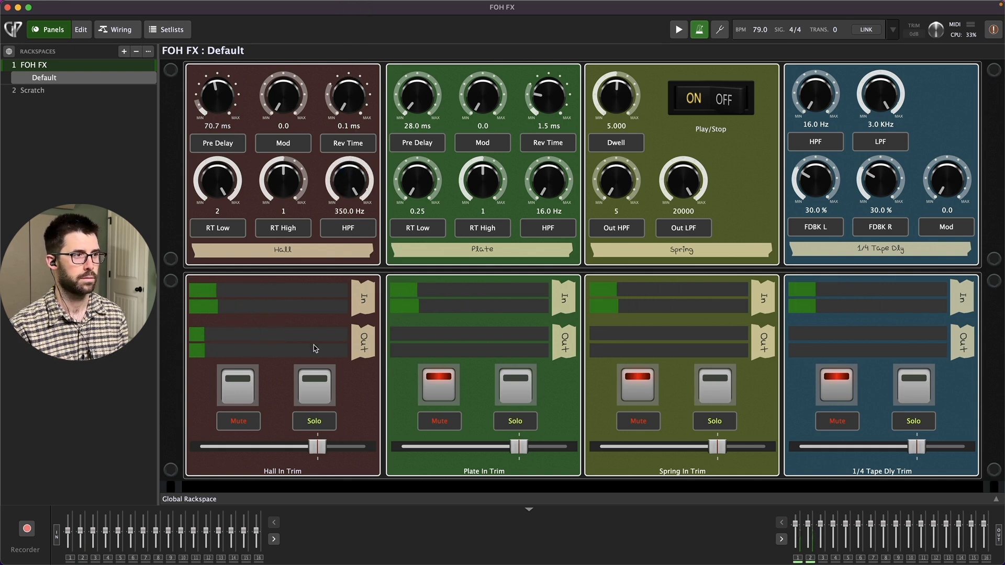
pyautogui.click(239, 388)
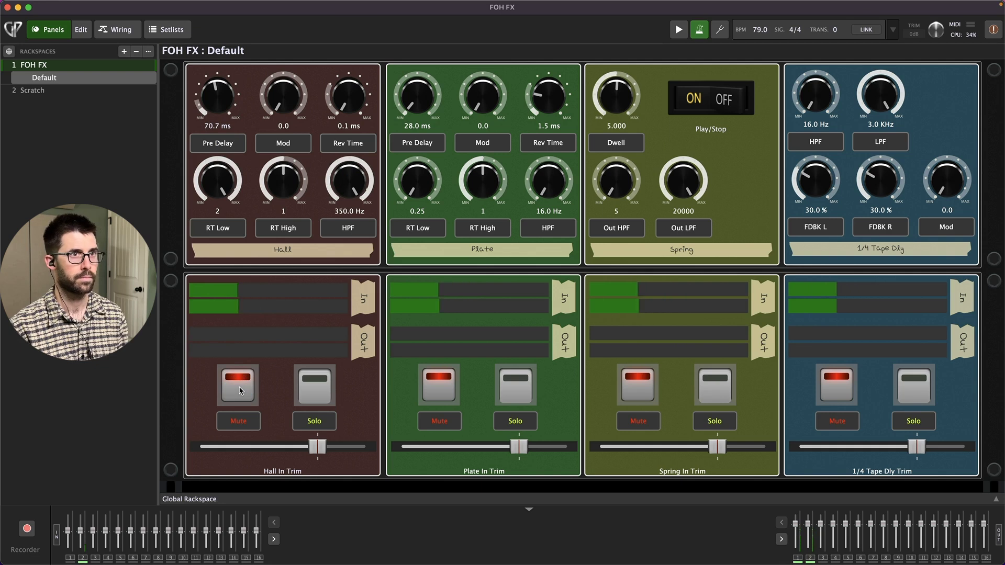
pyautogui.click(714, 94)
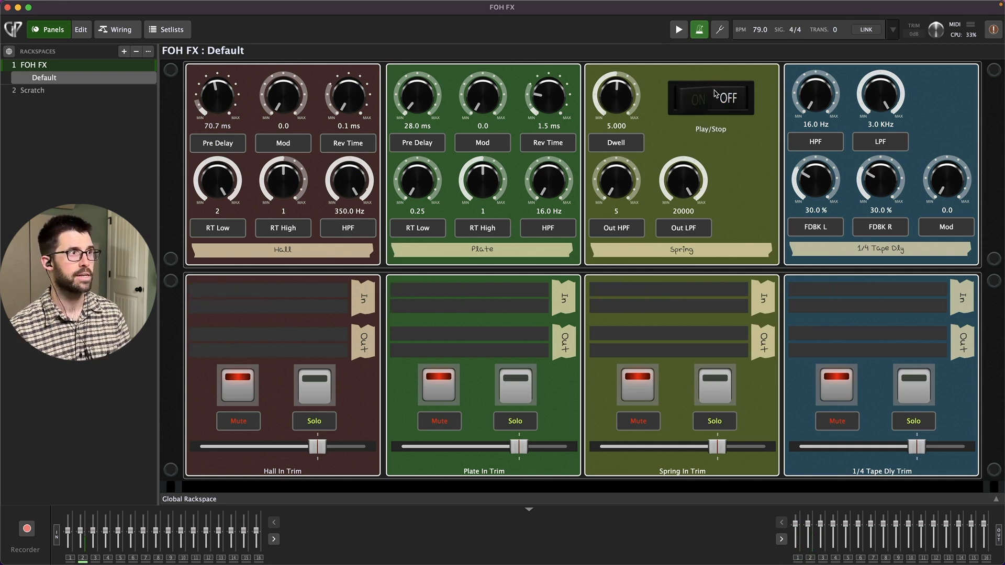
# Step: Retune the Hall reverb time, set RT Low to 1 and bring HPF down to 97.2 Hz
pyautogui.moveTo(357, 103); pyautogui.dragTo(356, 102)
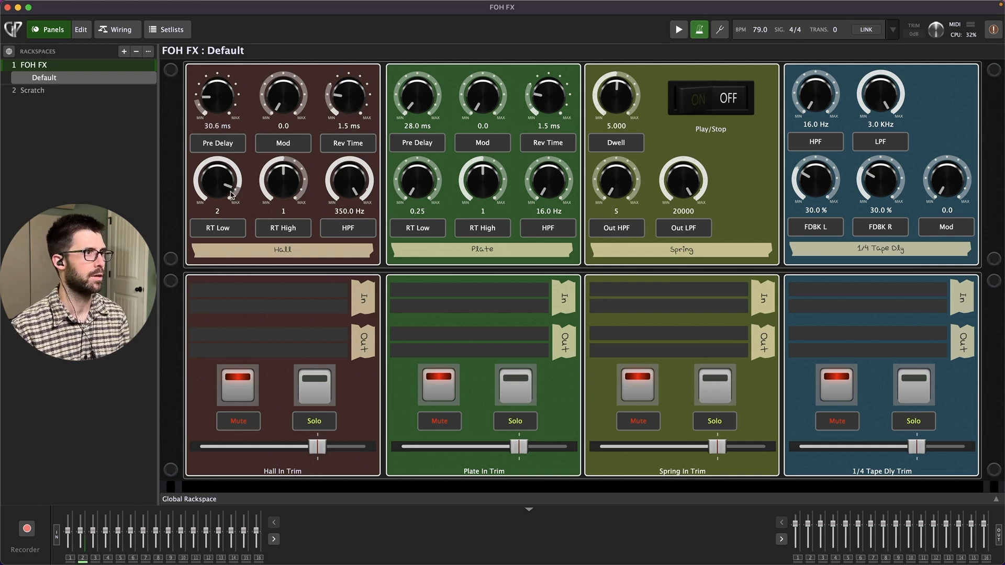
pyautogui.moveTo(231, 195); pyautogui.dragTo(220, 199)
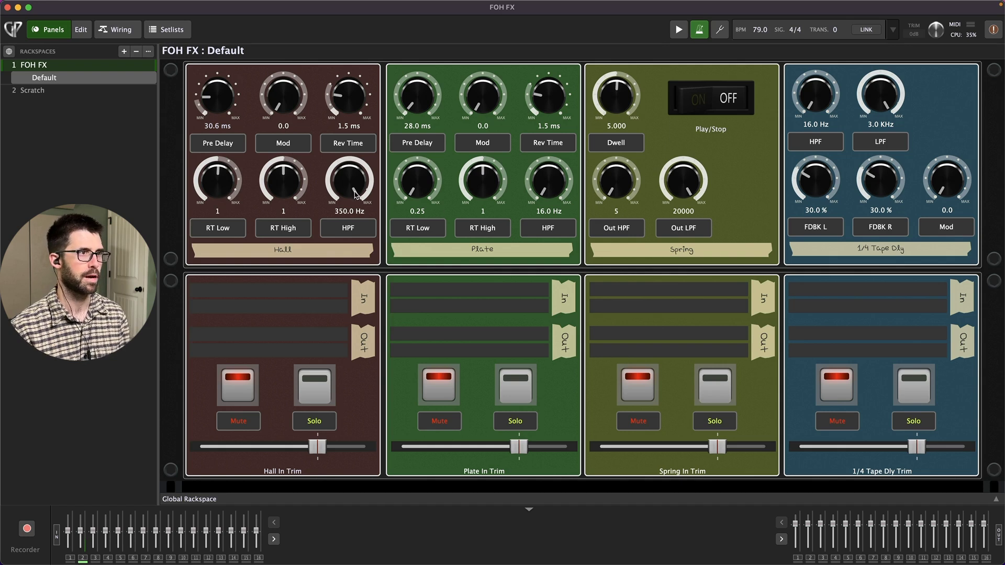
pyautogui.moveTo(345, 174); pyautogui.dragTo(424, 173)
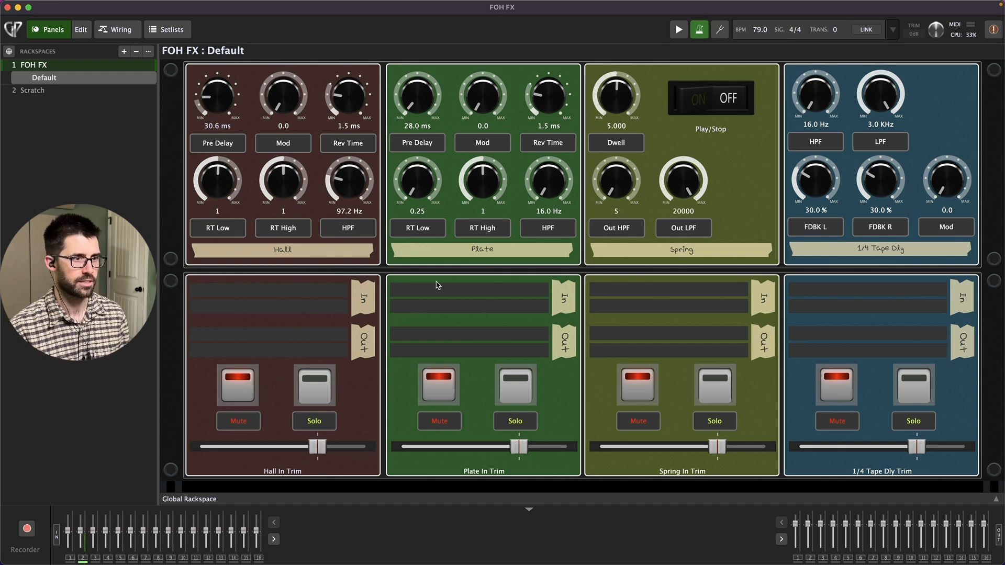
# Step: Start playback, unmute the Plate reverb and reset its Pre Delay to 0.0 ms
pyautogui.click(694, 110)
pyautogui.click(440, 384)
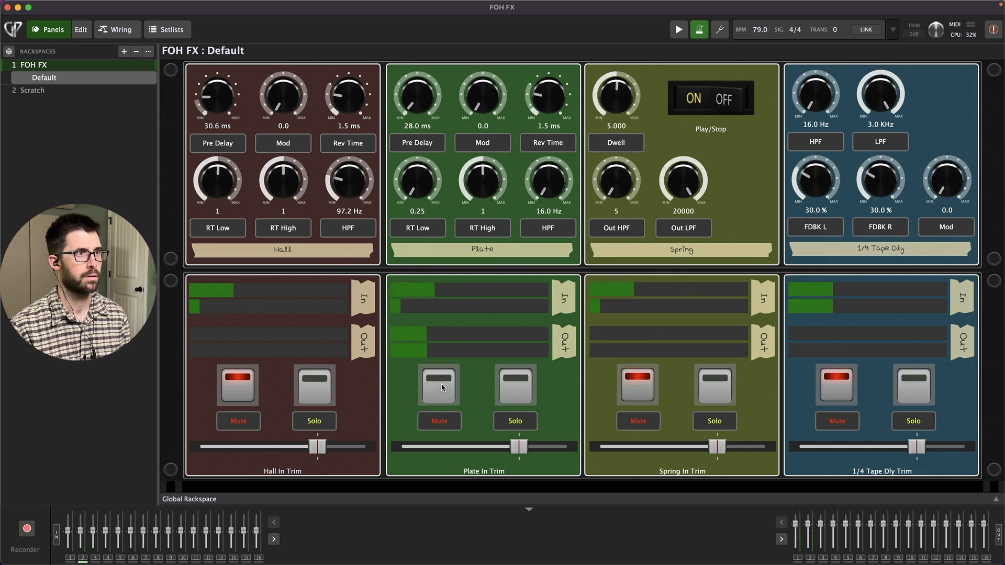
pyautogui.moveTo(415, 90); pyautogui.dragTo(420, 76)
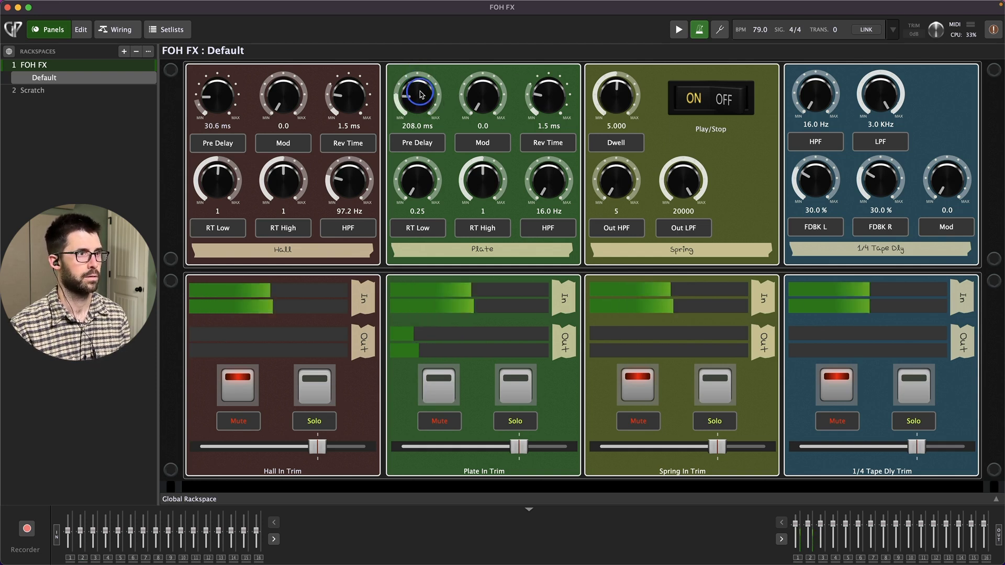
pyautogui.moveTo(420, 94); pyautogui.dragTo(420, 149)
# Step: Set Plate Rev Time to 2.2 ms and RT Low to 1, stop playback, and show the wiring graph
pyautogui.moveTo(554, 100); pyautogui.dragTo(552, 85)
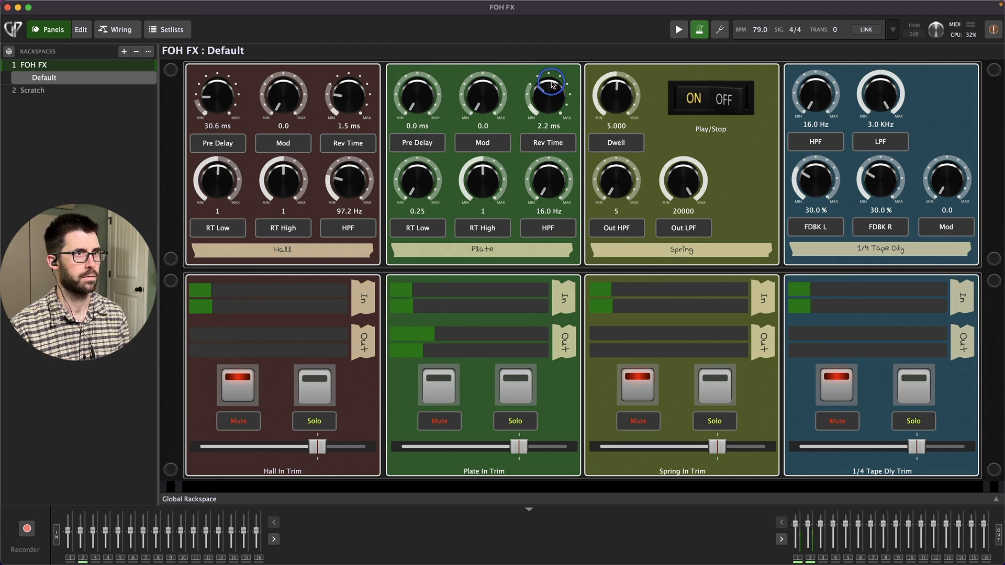
pyautogui.moveTo(417, 180); pyautogui.dragTo(440, 44)
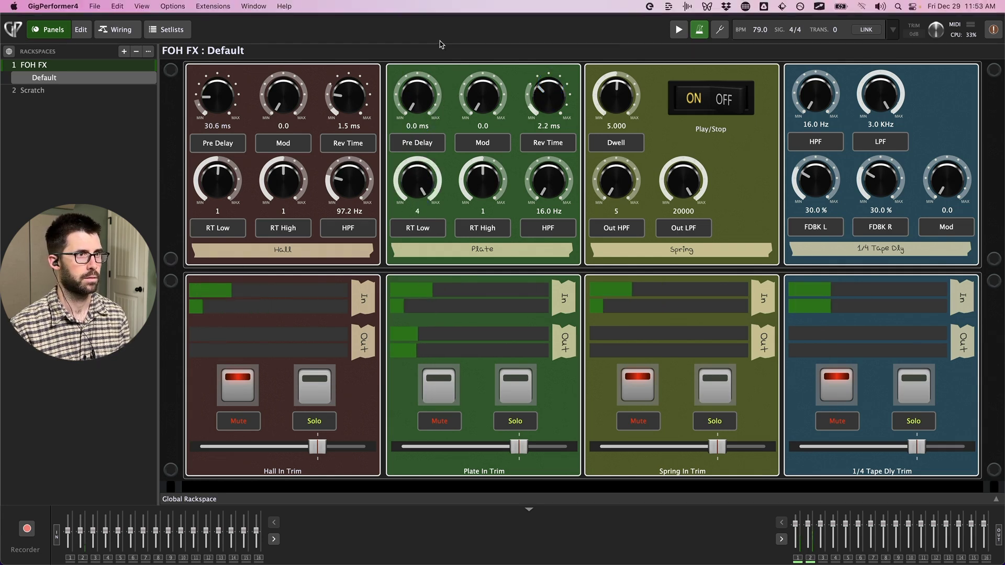
pyautogui.moveTo(417, 181); pyautogui.dragTo(424, 302)
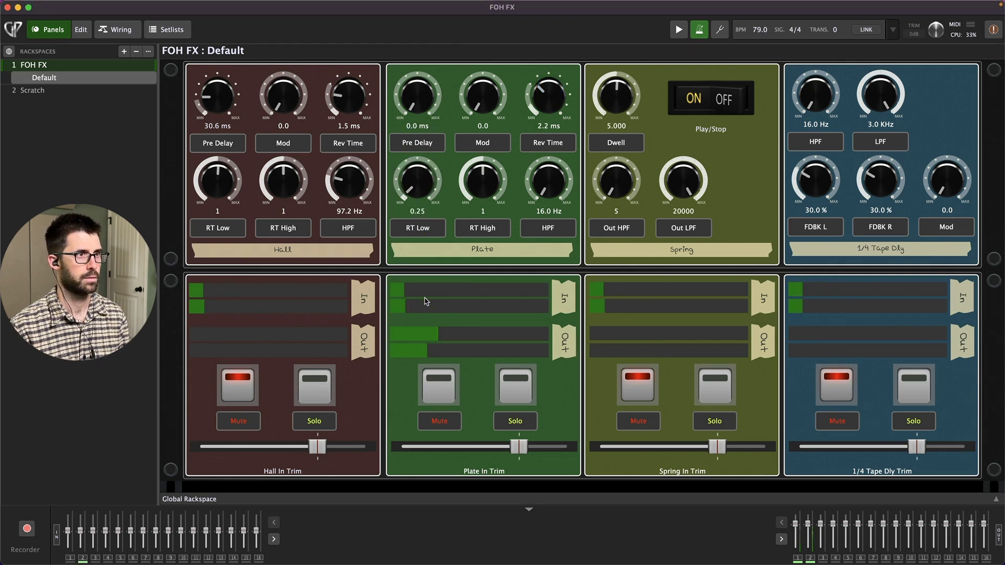
pyautogui.moveTo(424, 197); pyautogui.dragTo(424, 190)
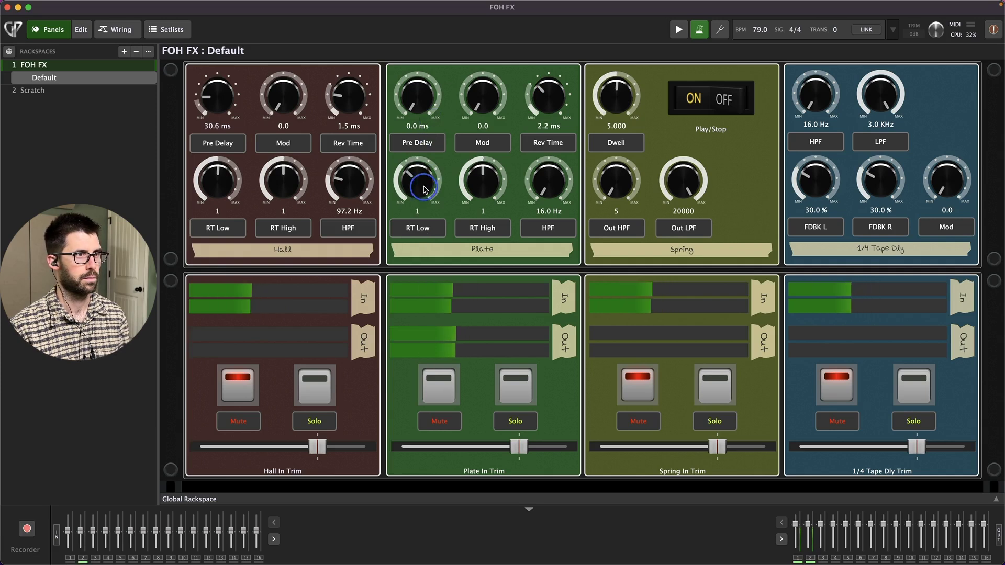
pyautogui.click(707, 109)
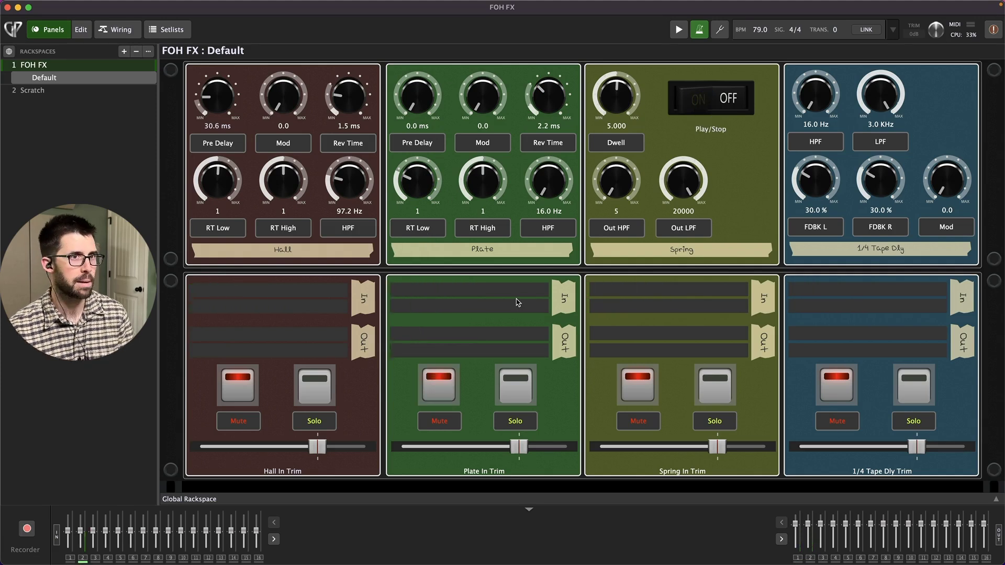
pyautogui.click(116, 29)
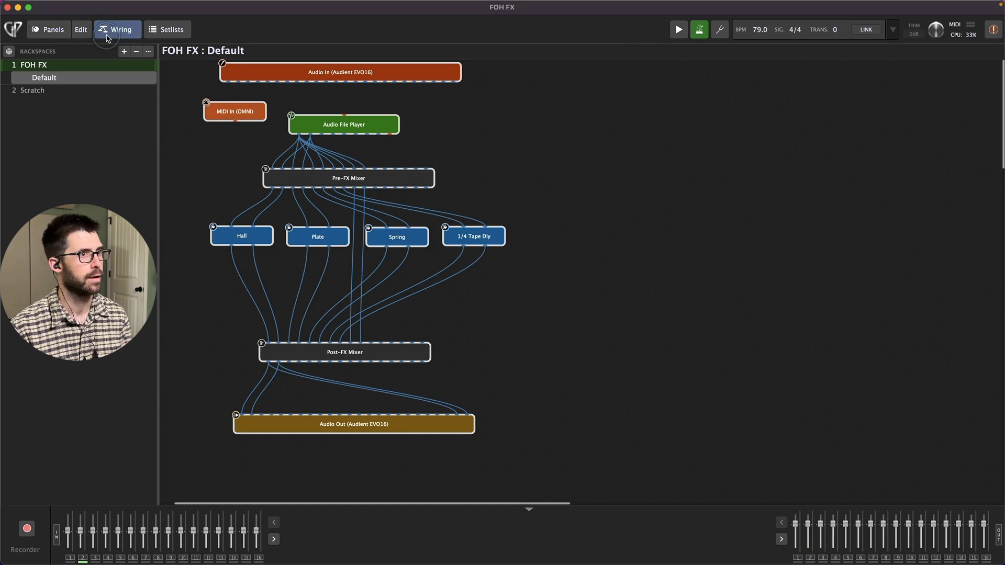
# Step: Inspect the Spring reverb's Benson Tall Bird plugin window, moved aside, then close it
pyautogui.doubleClick(402, 244)
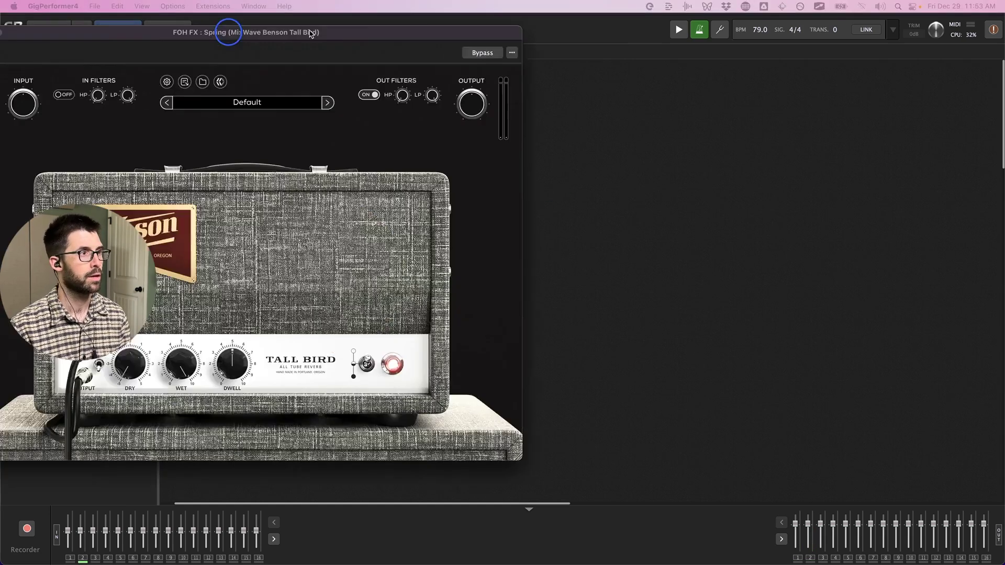
pyautogui.moveTo(231, 29); pyautogui.dragTo(685, 56)
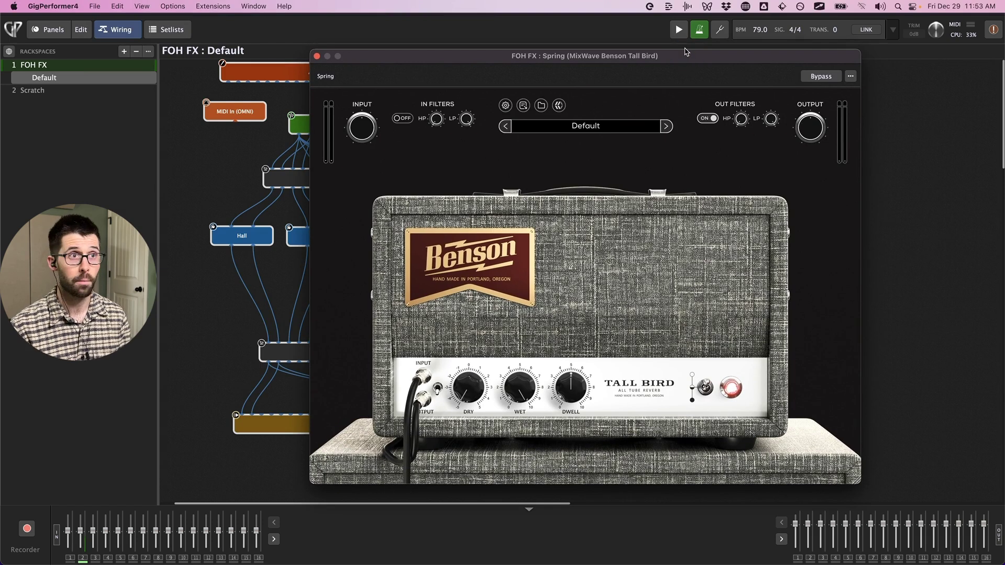
pyautogui.moveTo(522, 387)
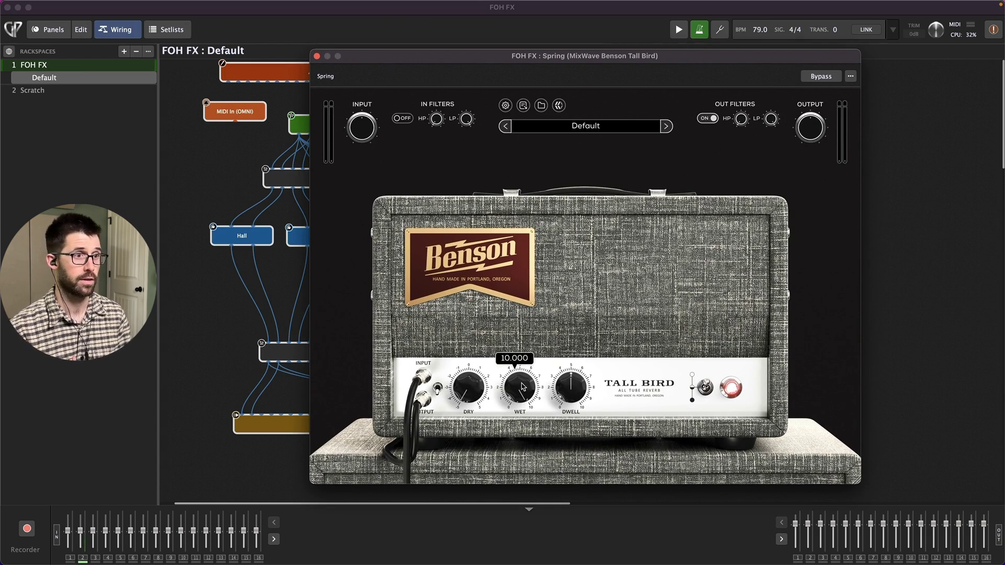
pyautogui.moveTo(570, 387)
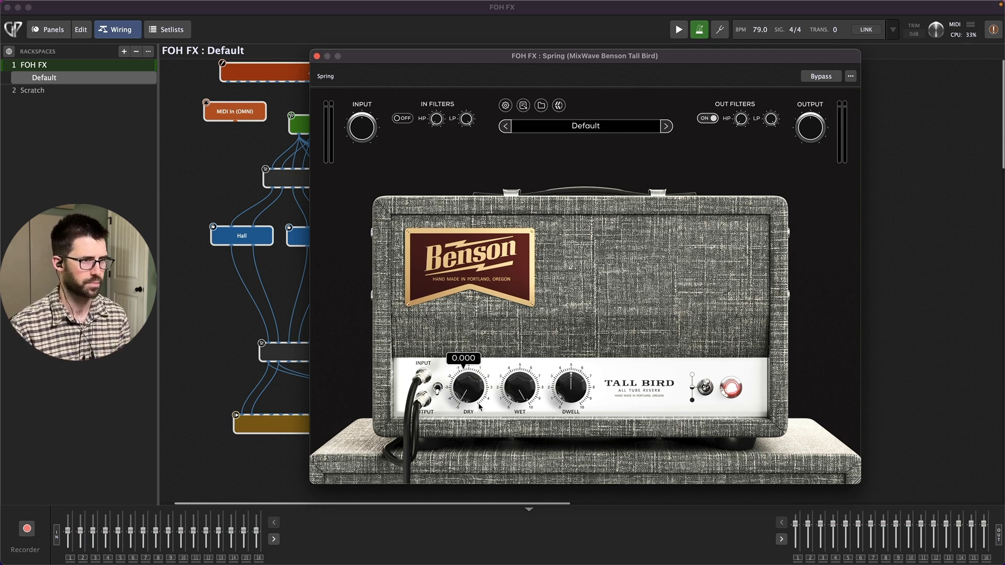
pyautogui.click(317, 57)
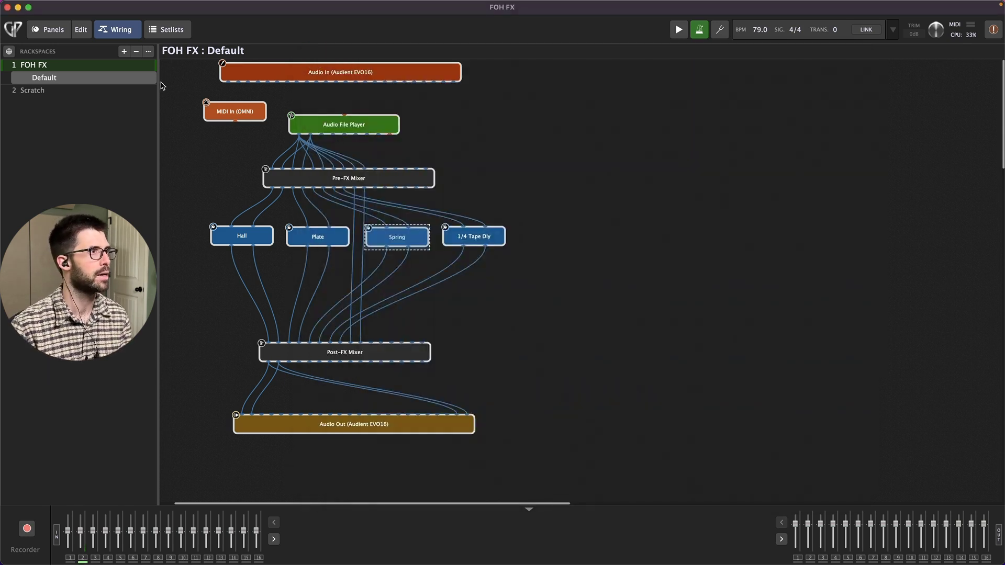
# Step: On the FOH FX panels, audition the Spring reverb with playback, unmute and solo on and off
pyautogui.click(51, 30)
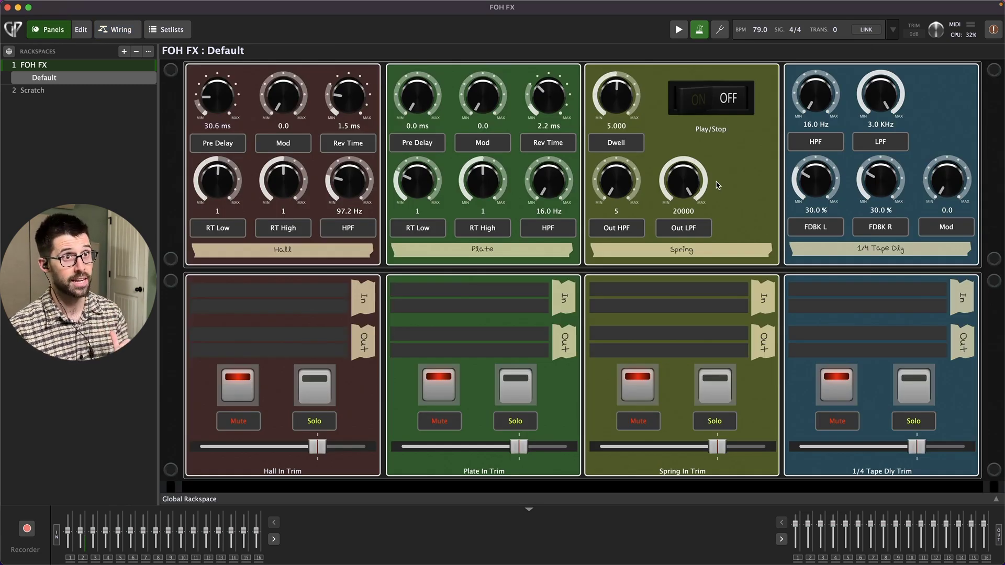
pyautogui.click(696, 102)
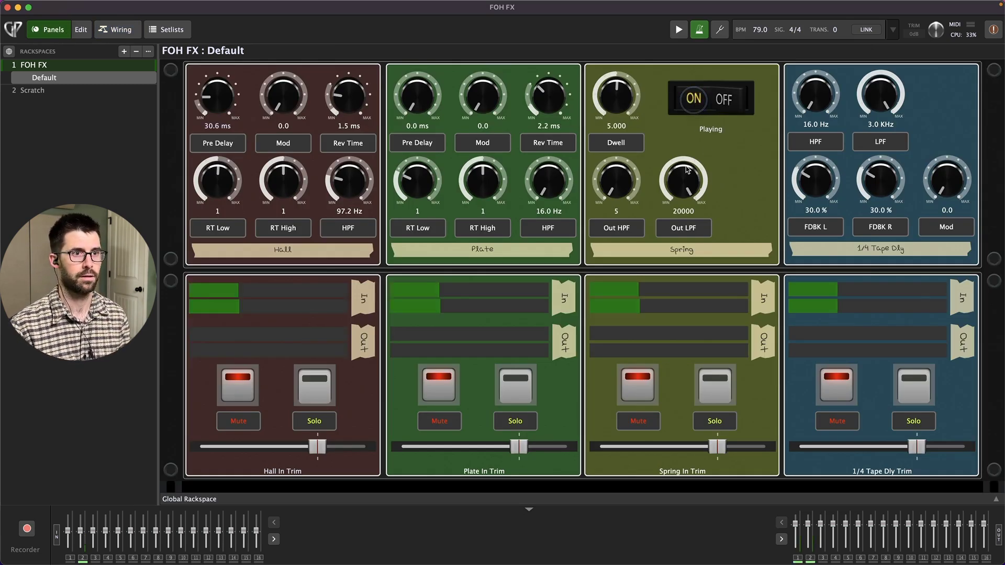
pyautogui.click(633, 384)
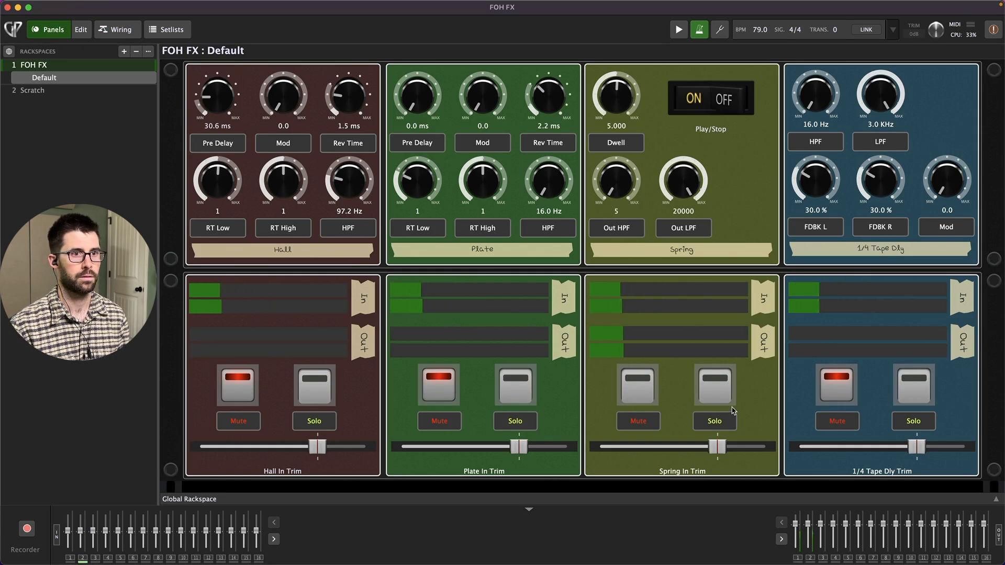
pyautogui.click(707, 101)
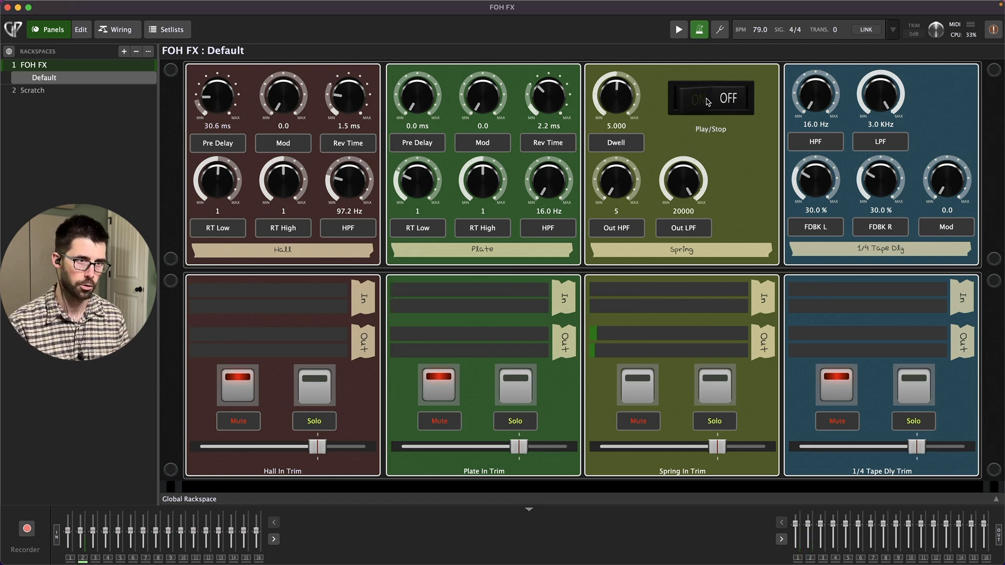
pyautogui.click(706, 100)
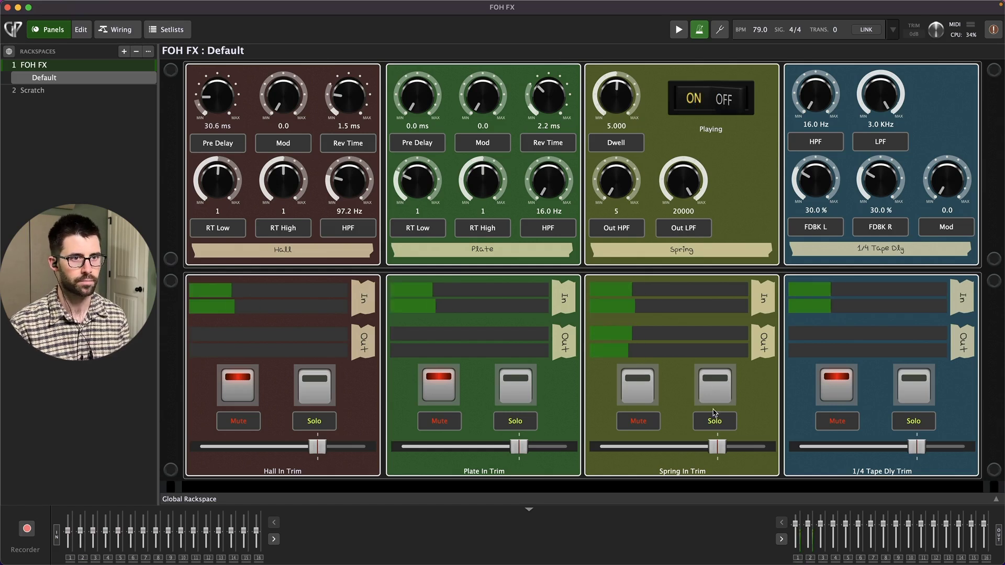
pyautogui.click(710, 385)
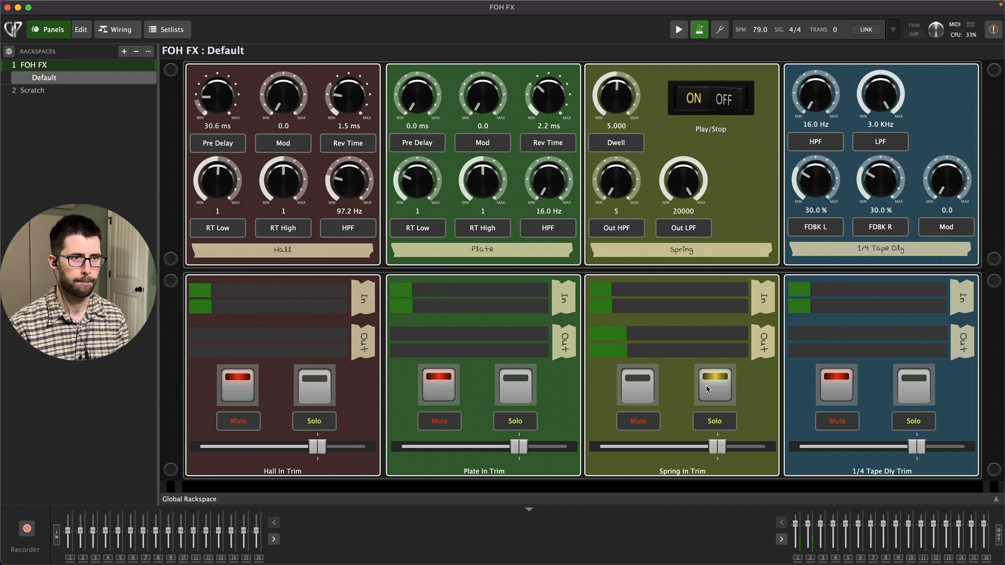
pyautogui.click(707, 387)
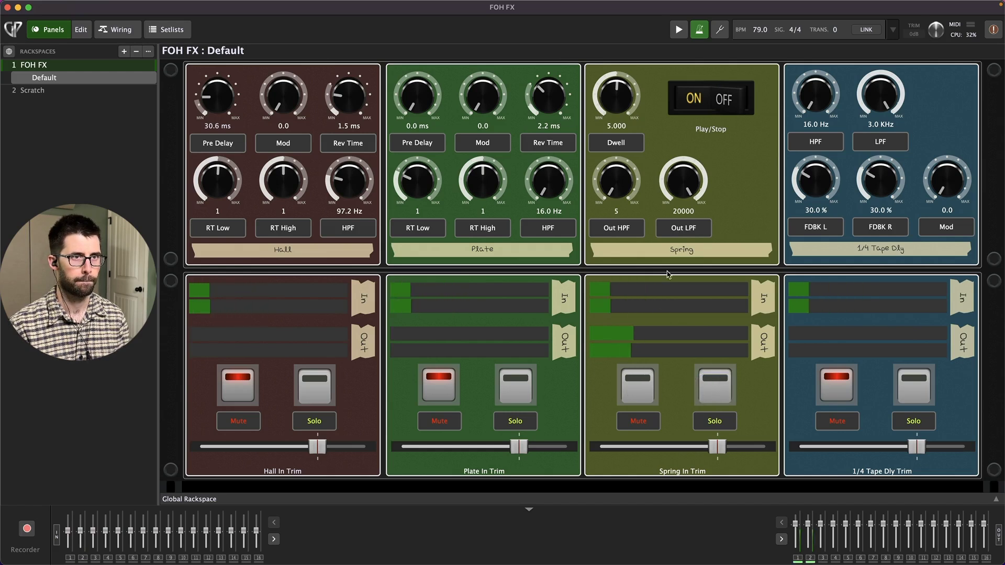
# Step: Turn the Spring Dwell down to 1.620 and mute the Spring reverb
pyautogui.moveTo(613, 103); pyautogui.dragTo(612, 140)
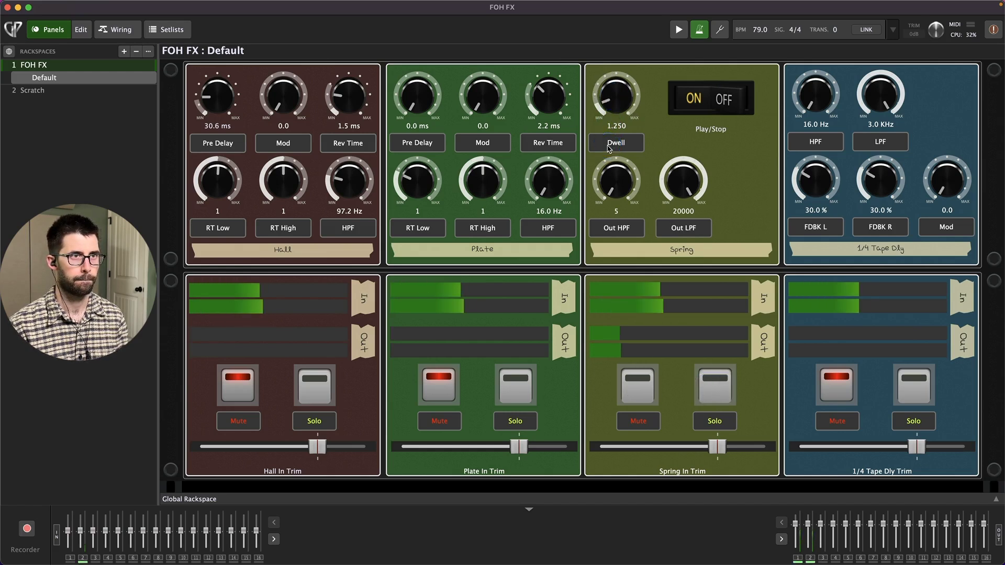
pyautogui.scroll(10, 619, 110)
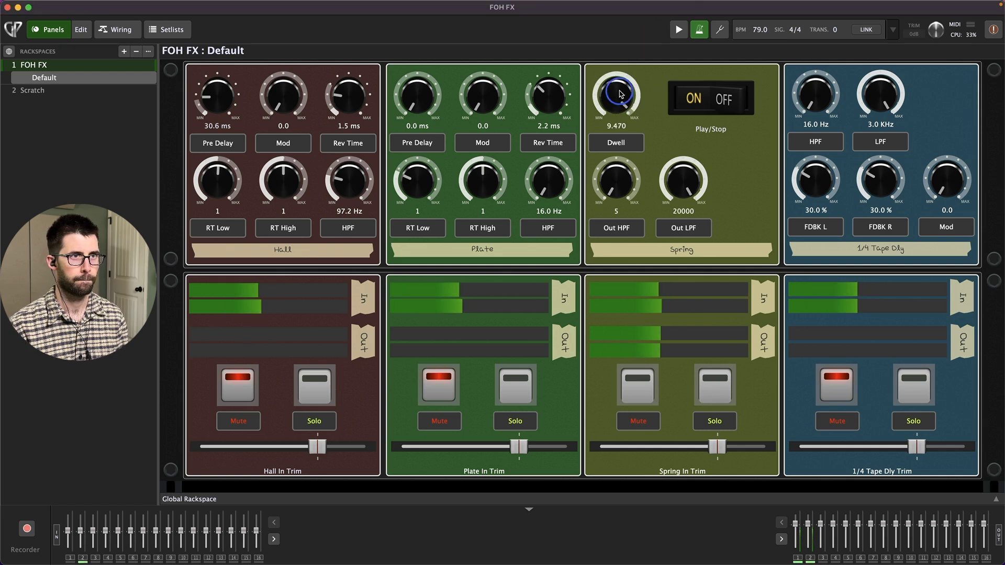
pyautogui.moveTo(620, 109); pyautogui.dragTo(625, 183)
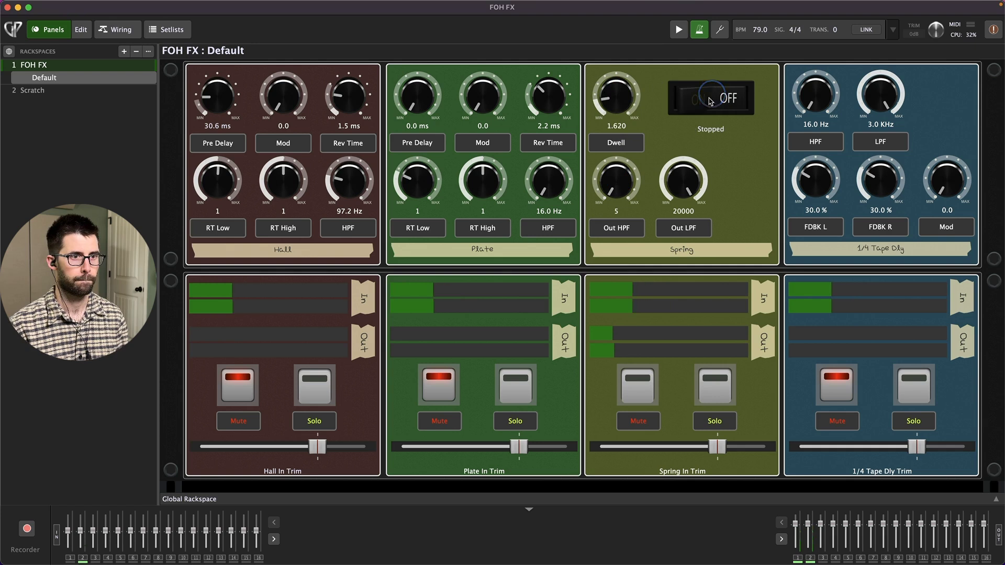
pyautogui.click(636, 395)
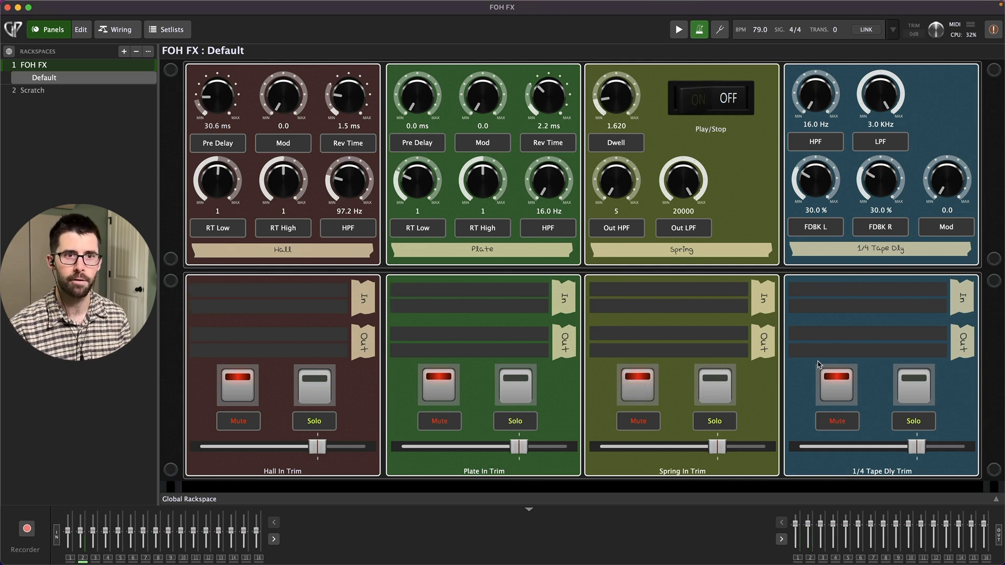
# Step: Play and unmute the 1/4 Tape Dly, raising HPF to 350.0 Hz, FDBK L and Mod to 100.0
pyautogui.click(839, 388)
pyautogui.click(710, 107)
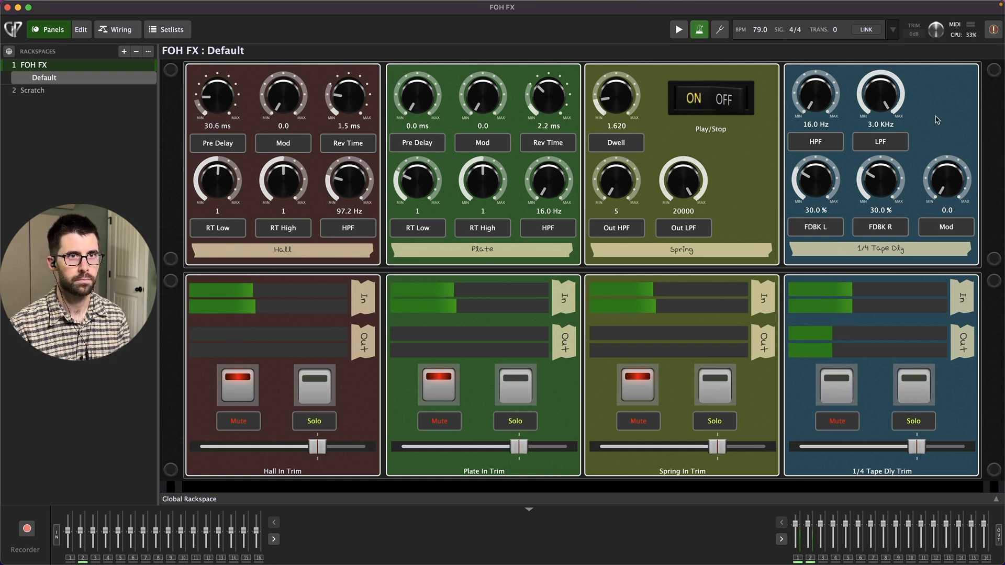
pyautogui.moveTo(824, 102); pyautogui.dragTo(823, 50)
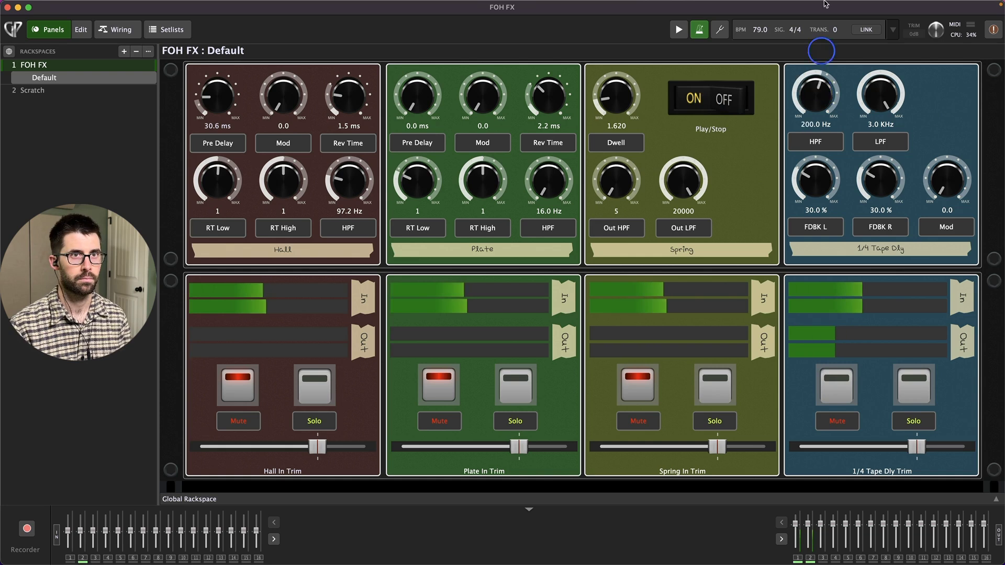
pyautogui.moveTo(826, 103); pyautogui.dragTo(840, 77)
pyautogui.moveTo(820, 187)
pyautogui.mouseDown()
pyautogui.moveTo(818, 152)
pyautogui.moveTo(817, 184)
pyautogui.mouseUp()
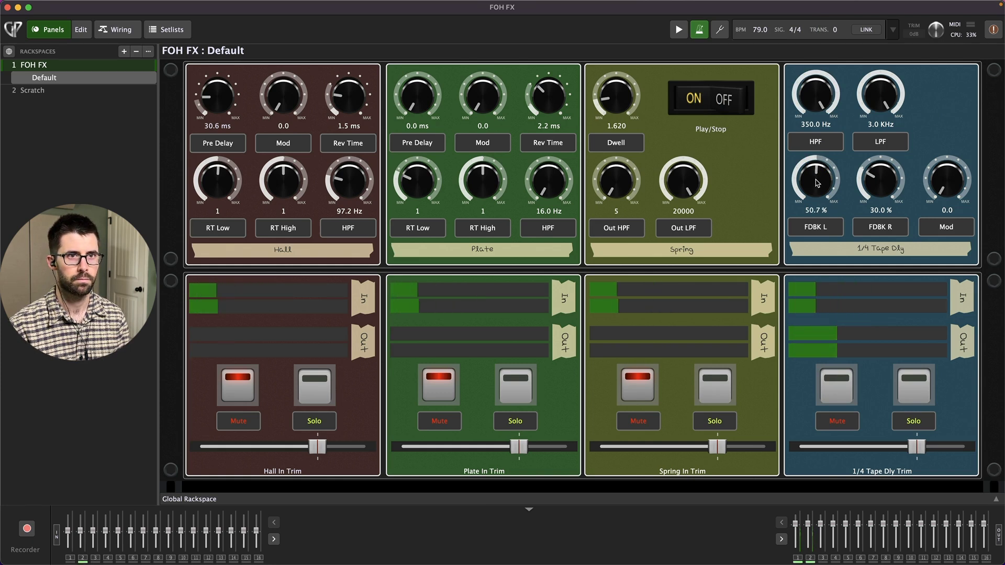
pyautogui.moveTo(946, 182); pyautogui.dragTo(951, 116)
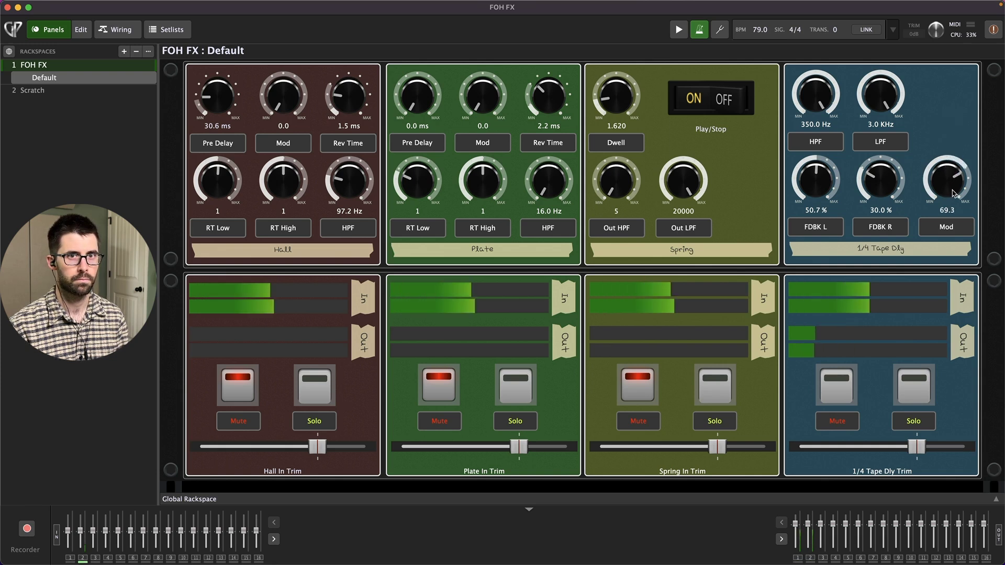
pyautogui.moveTo(953, 194); pyautogui.dragTo(954, 193)
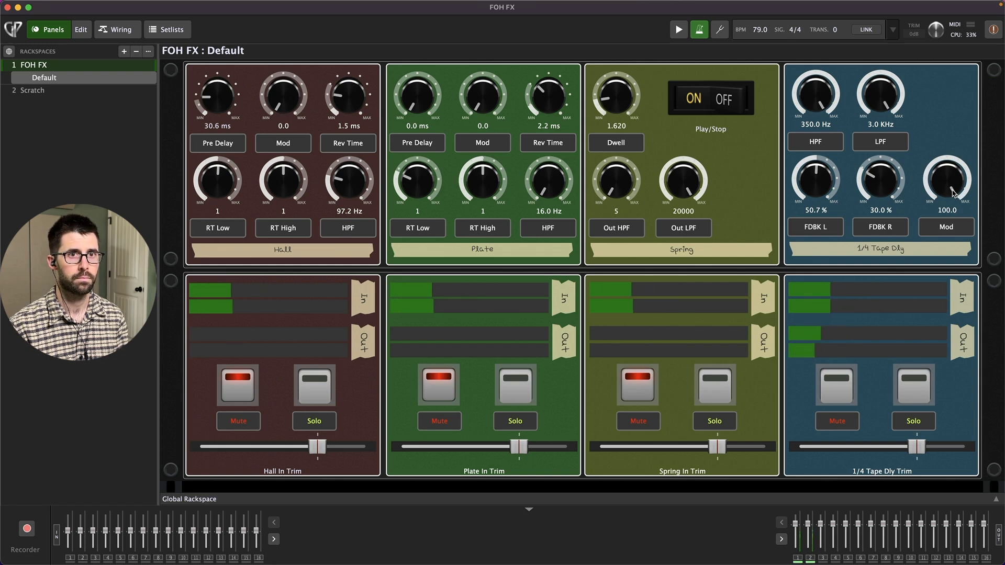
pyautogui.click(847, 430)
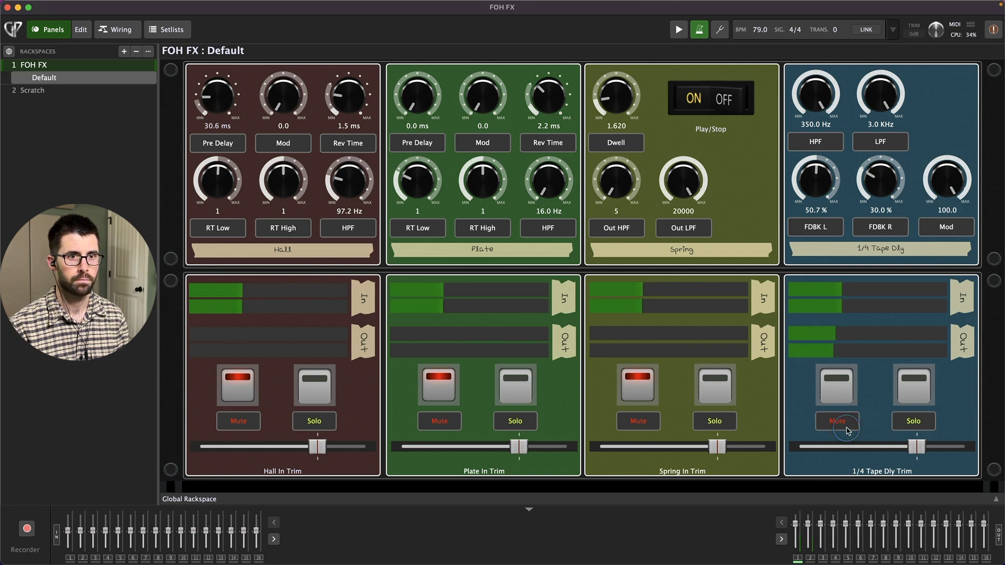
# Step: Stop playback, mute the Tape Dly, and lower FDBK L to 31.9 % and HPF to 97.8 Hz
pyautogui.click(697, 109)
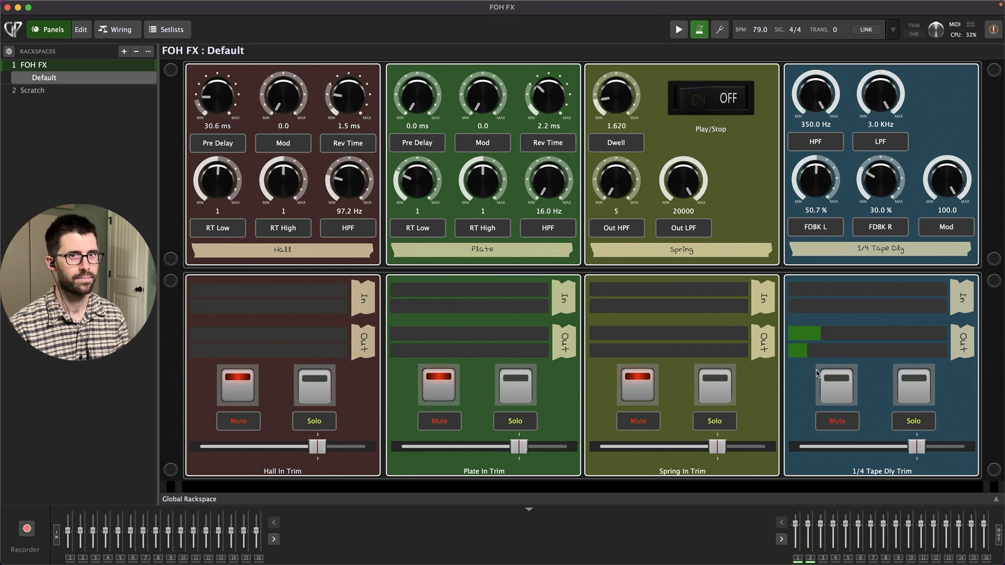
pyautogui.click(836, 387)
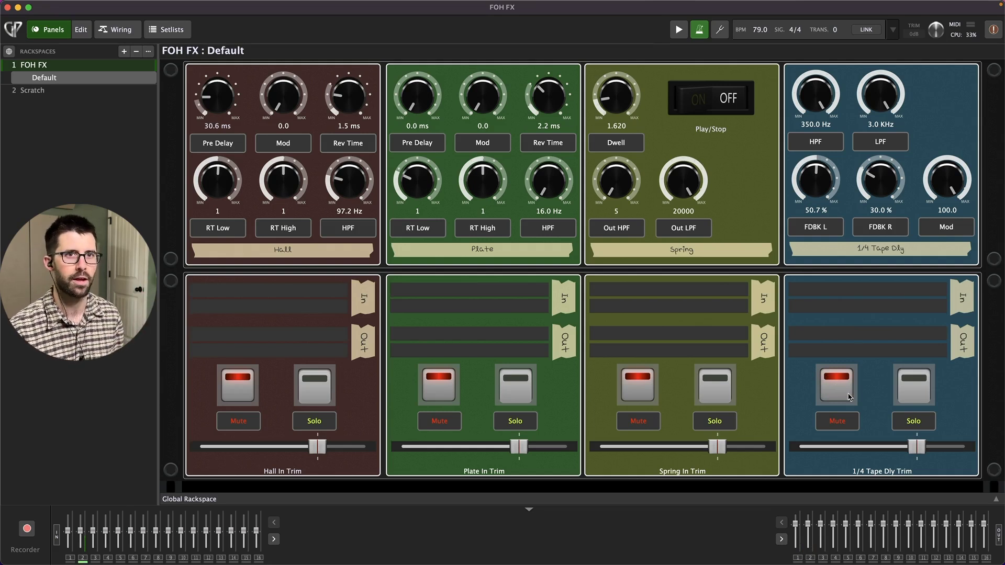
pyautogui.moveTo(842, 195); pyautogui.dragTo(826, 194)
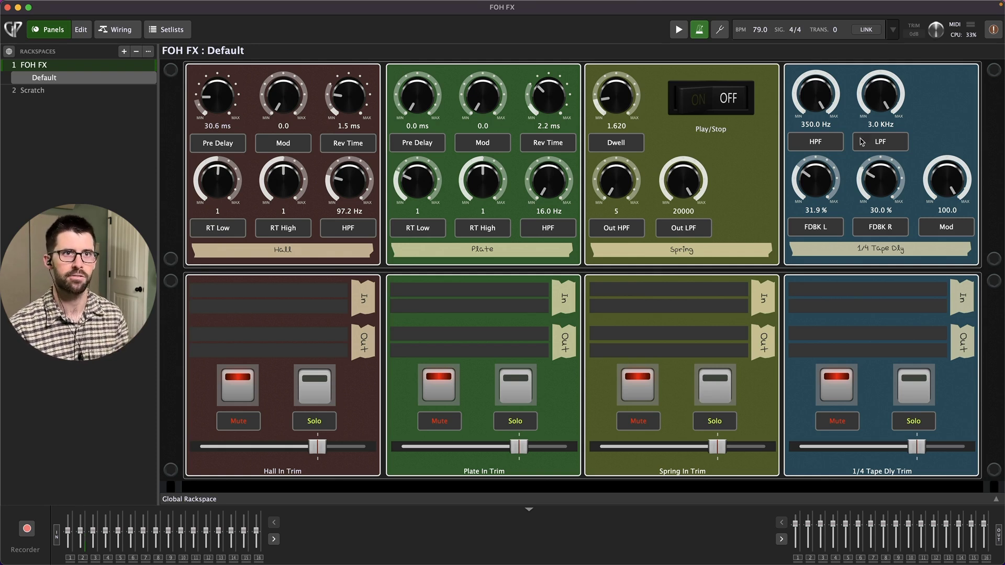
pyautogui.moveTo(823, 113); pyautogui.dragTo(824, 191)
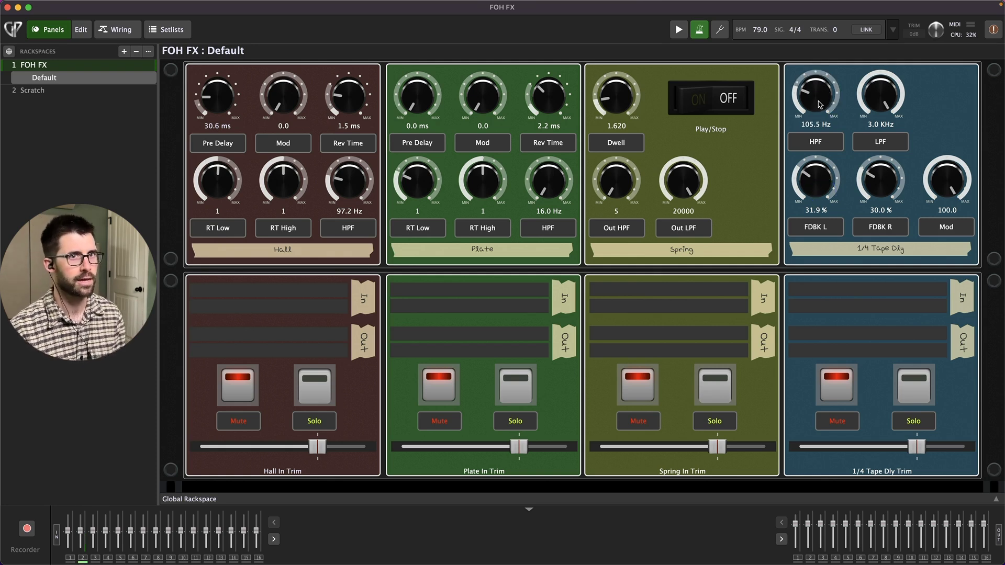
pyautogui.scroll(-2, 819, 104)
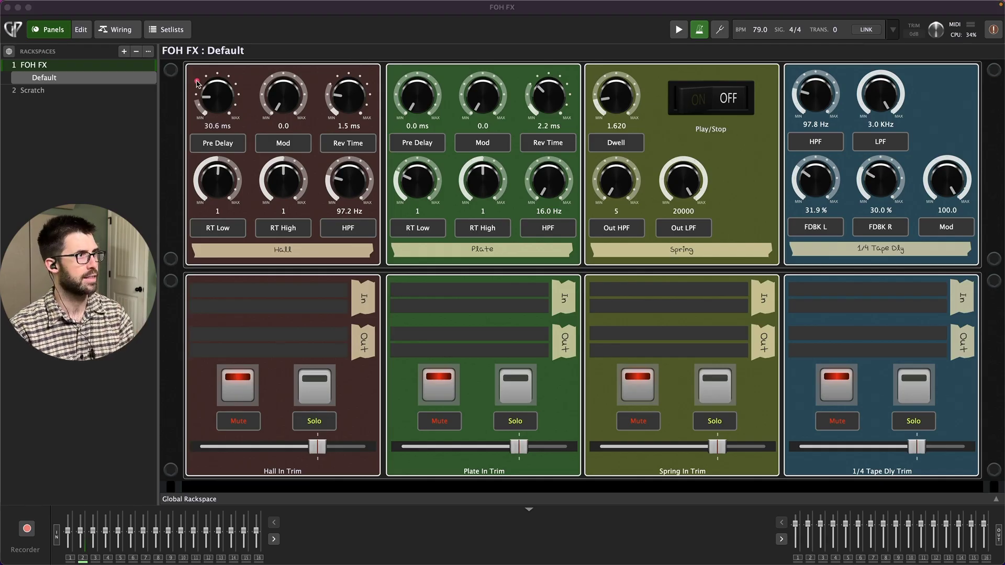
# Step: Select then cancel a selection of FOH FX panel widgets, and switch to the empty Scratch rackspace
pyautogui.moveTo(185, 59)
pyautogui.mouseDown()
pyautogui.moveTo(850, 183)
pyautogui.moveTo(978, 262)
pyautogui.mouseUp()
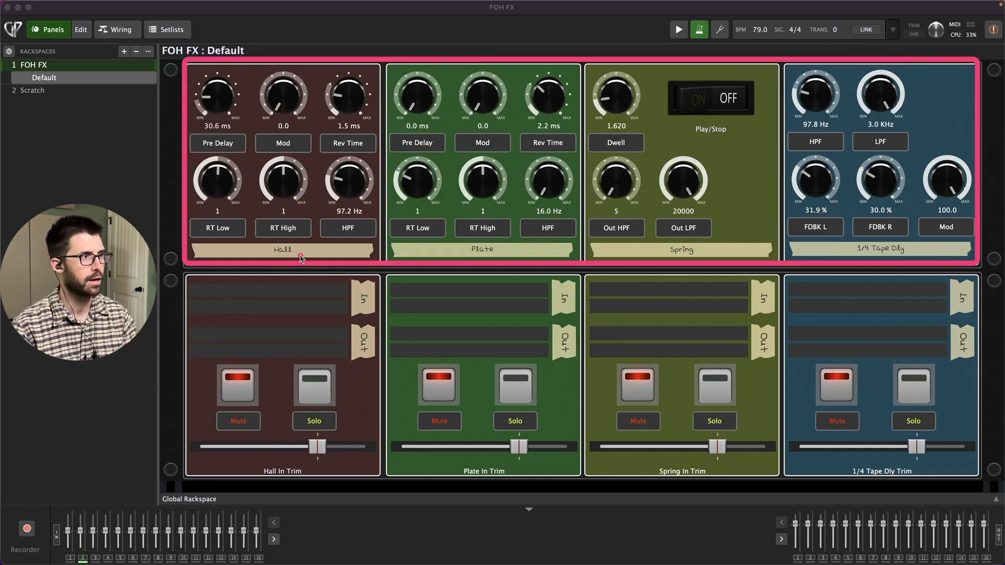
pyautogui.moveTo(186, 271)
pyautogui.mouseDown()
pyautogui.moveTo(929, 447)
pyautogui.moveTo(980, 478)
pyautogui.mouseUp()
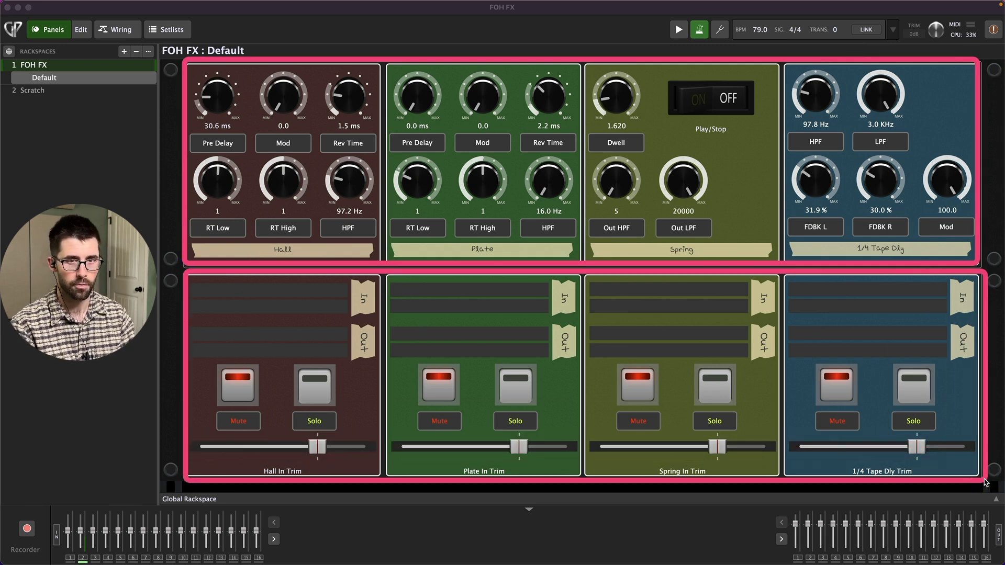
pyautogui.press('Escape')
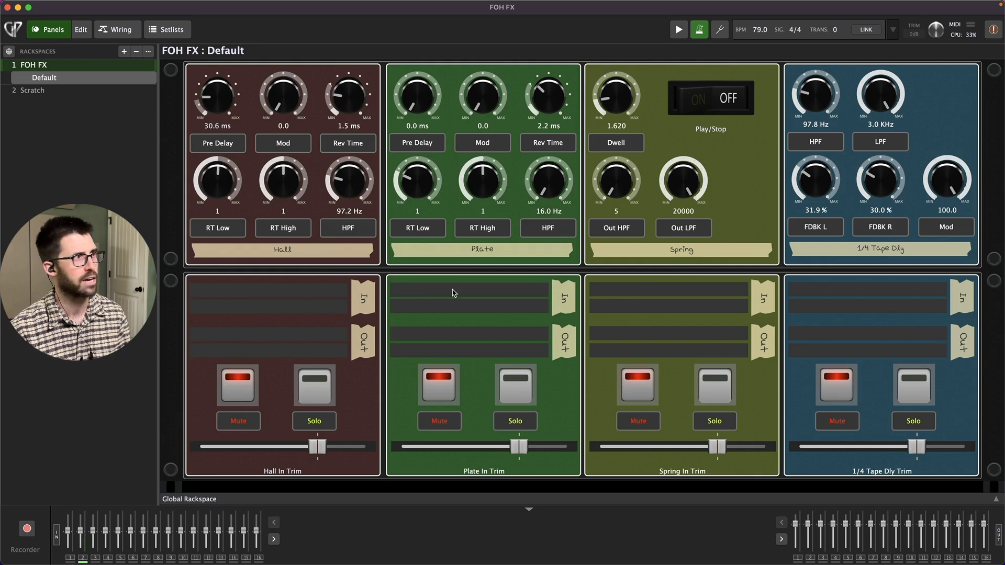
pyautogui.click(38, 90)
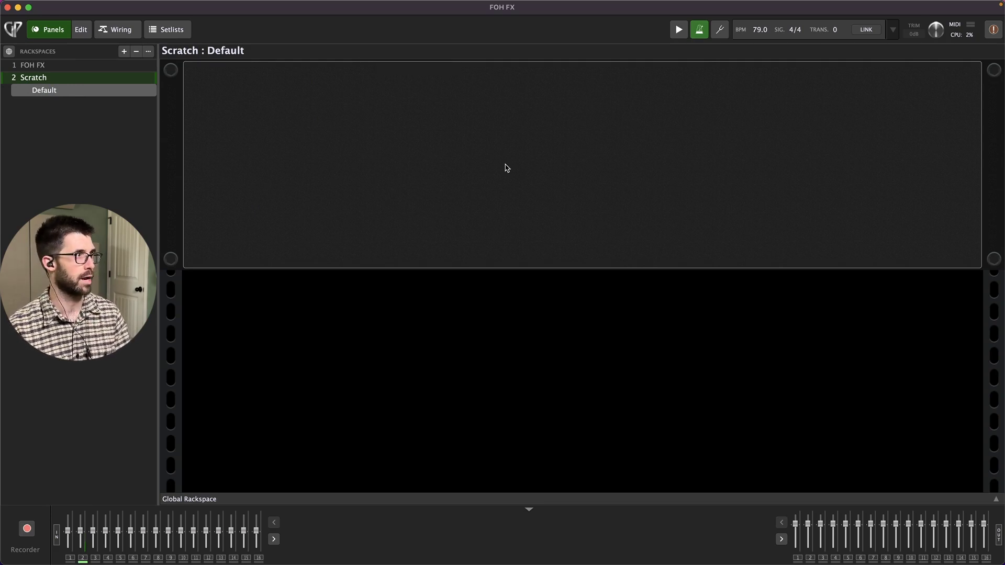
# Step: Revisit FOH FX and its rackspace commands menu without choosing, then return to Scratch
pyautogui.click(74, 67)
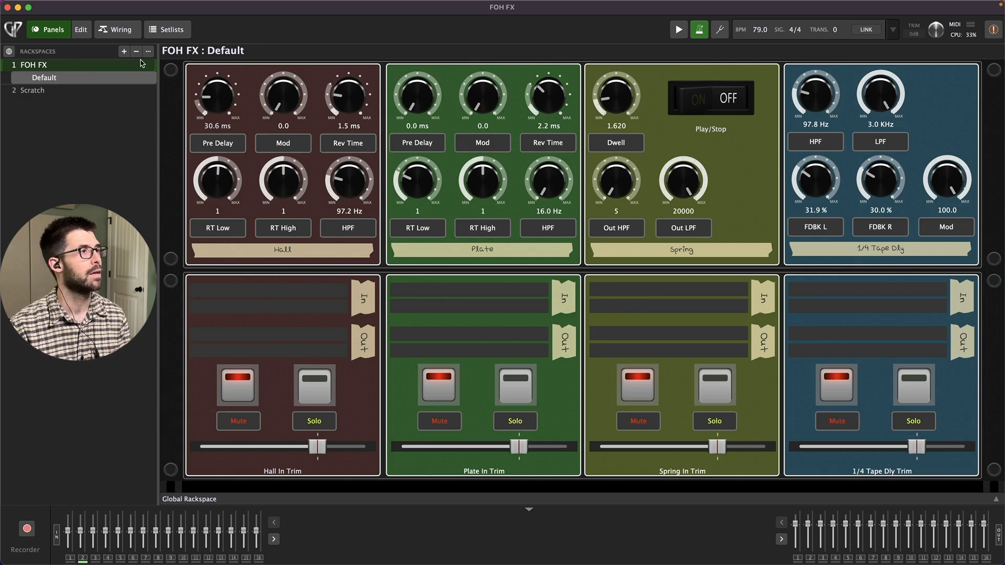
pyautogui.rightClick(124, 81)
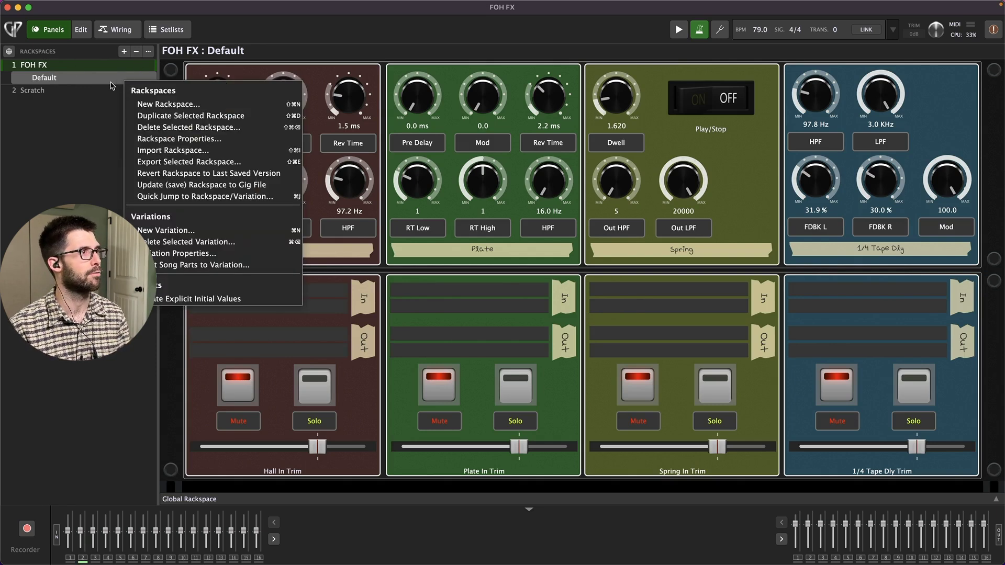
pyautogui.click(324, 229)
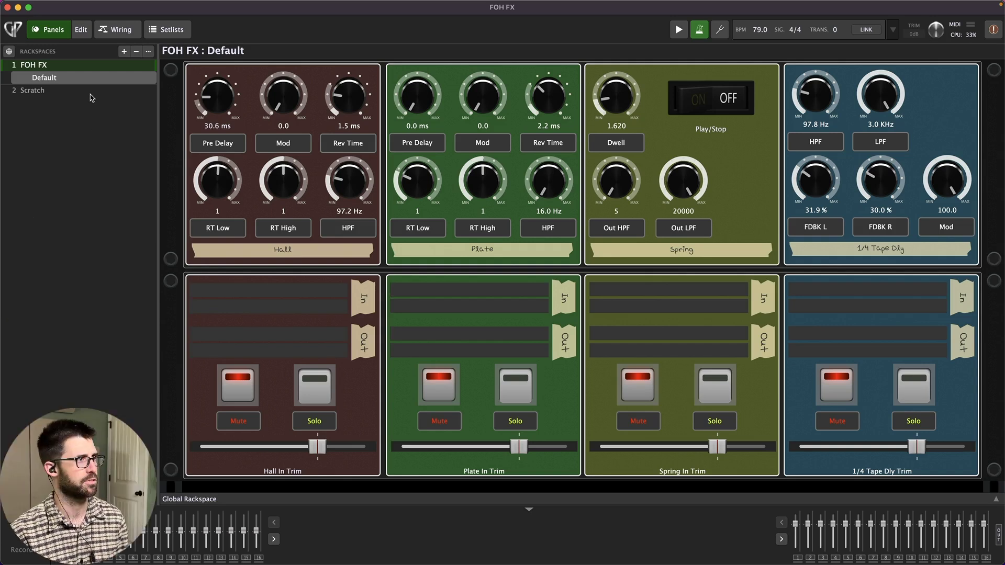
pyautogui.click(49, 90)
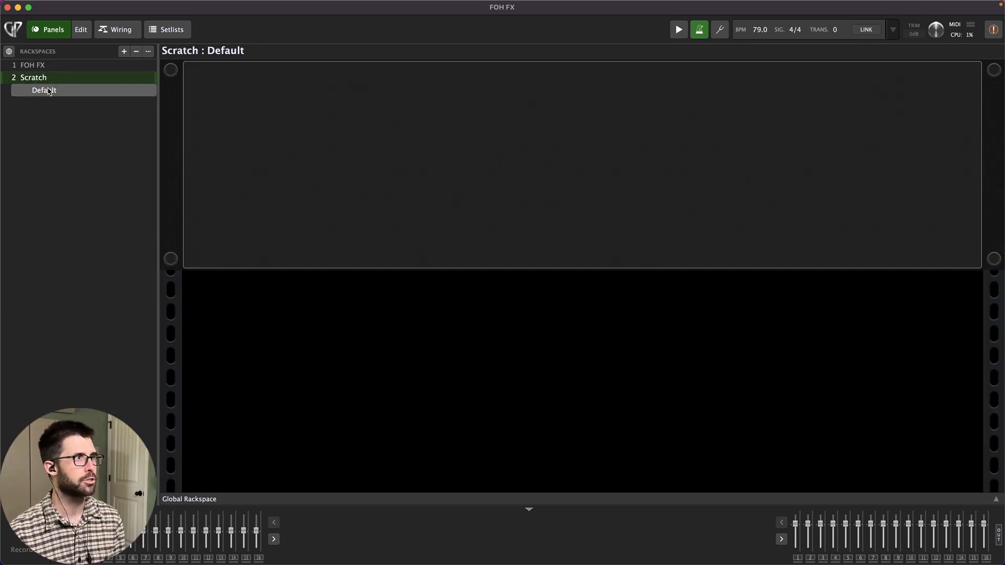
# Step: Insert an Audio File Player from Media Players into the Scratch wiring
pyautogui.click(115, 29)
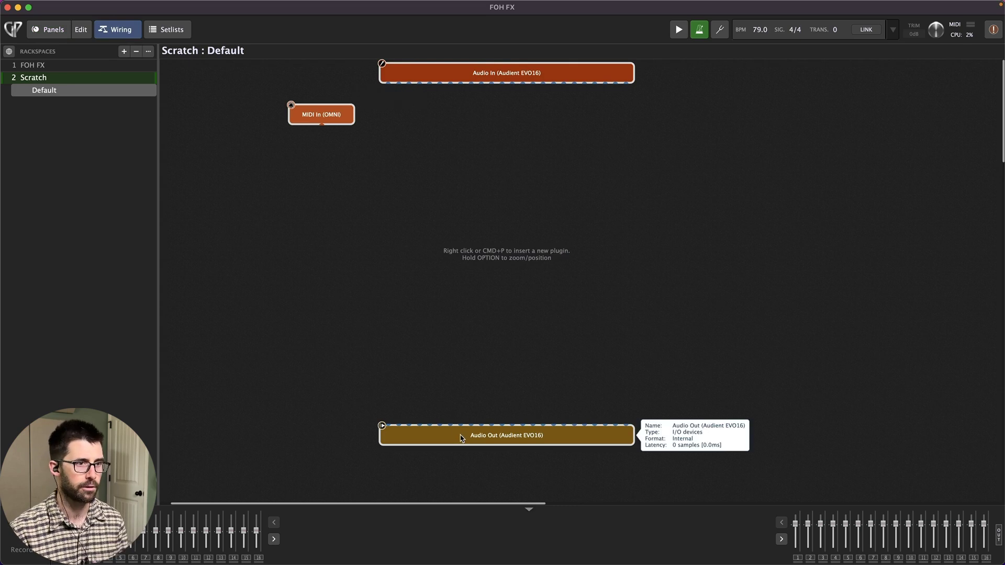
pyautogui.click(500, 269)
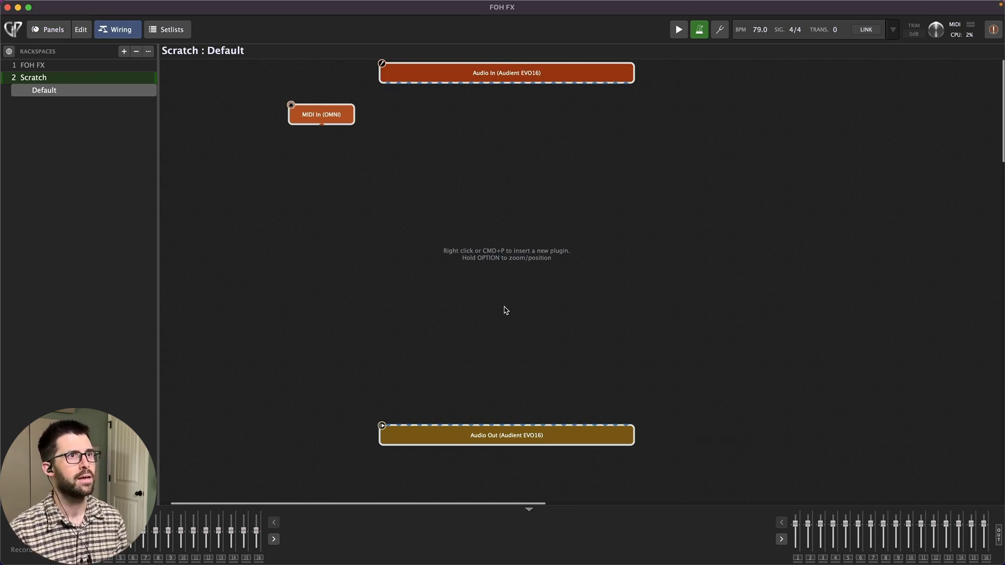
pyautogui.rightClick(467, 152)
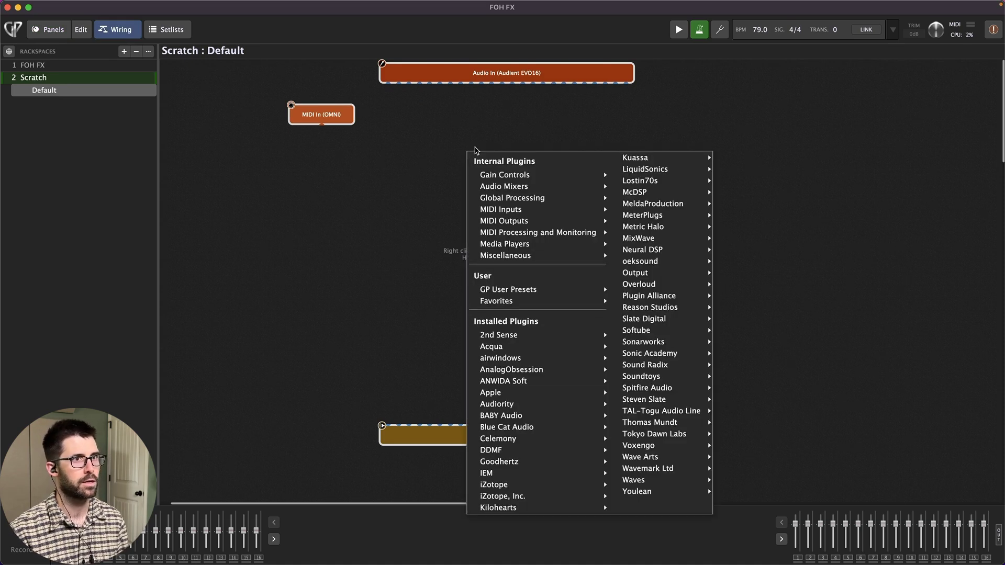
pyautogui.moveTo(537, 186)
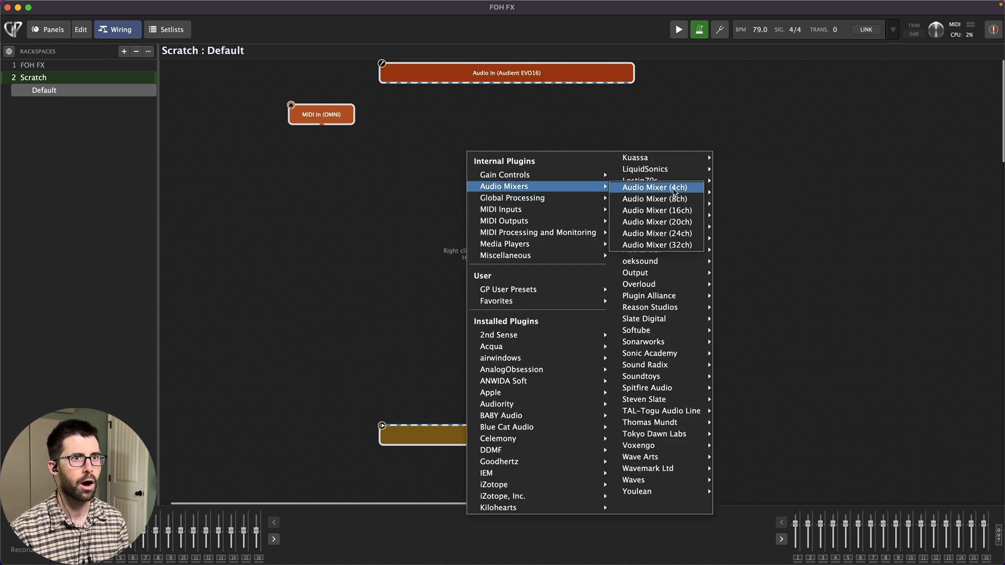
pyautogui.moveTo(586, 244)
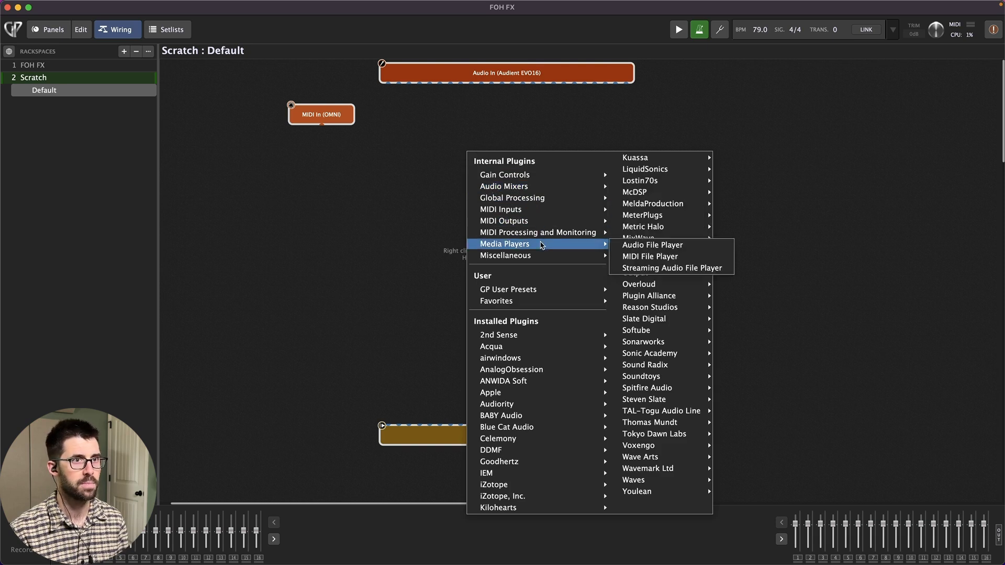
pyautogui.click(666, 245)
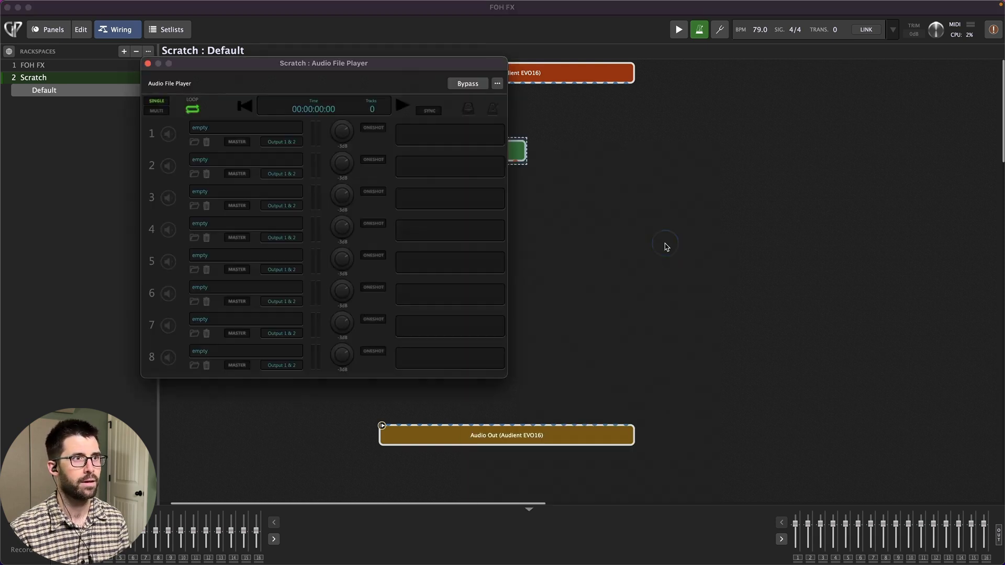
# Step: Load DR Loop 2.wav from the Desktop onto track 1 and close the player window
pyautogui.click(195, 142)
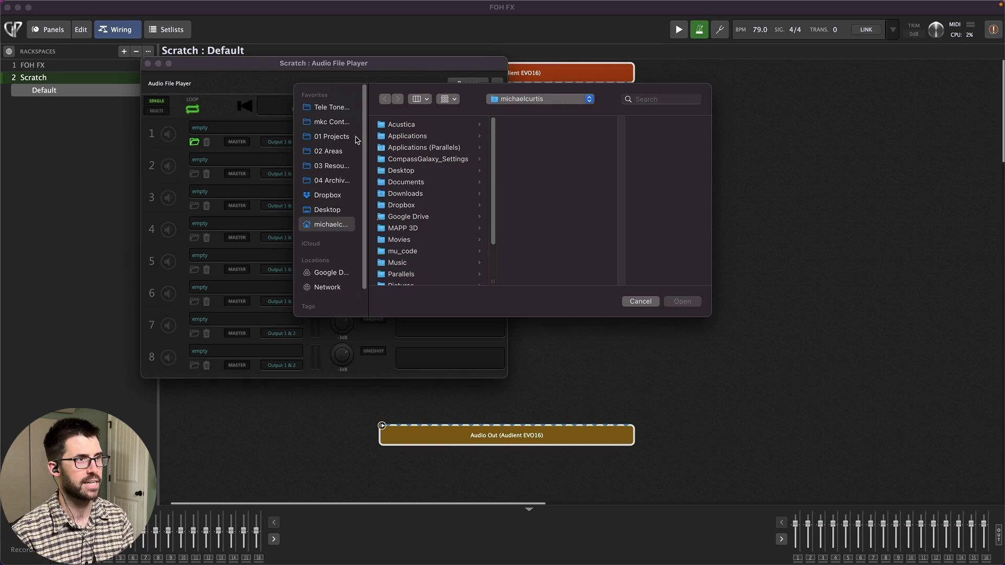
pyautogui.press('super+shift+d')
pyautogui.press('Down')
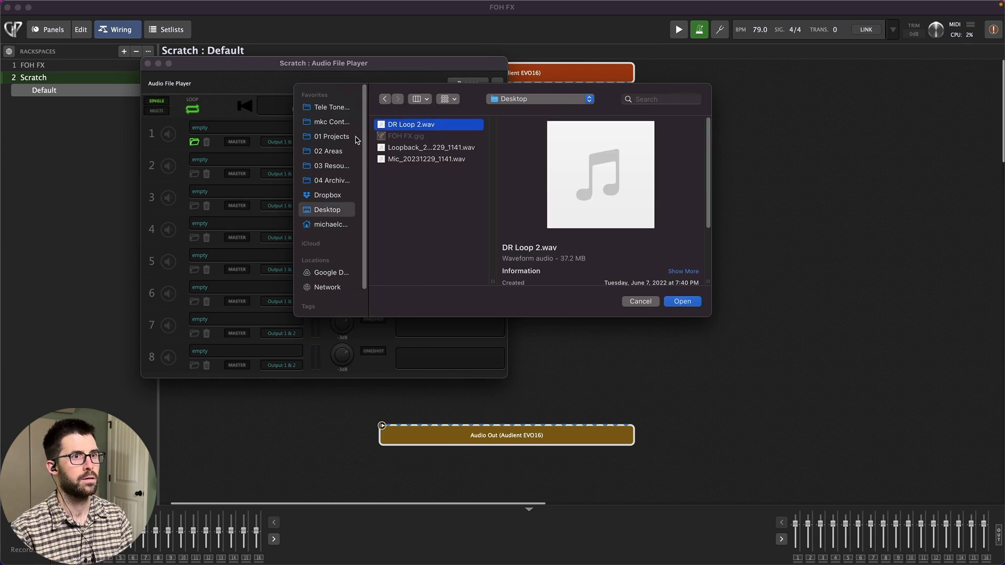
pyautogui.press('Return')
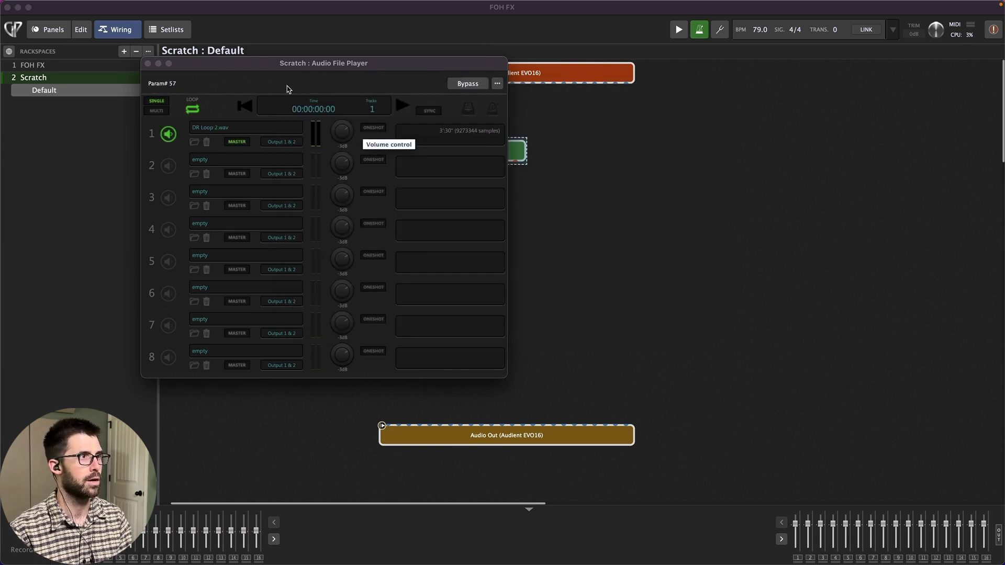
pyautogui.click(148, 63)
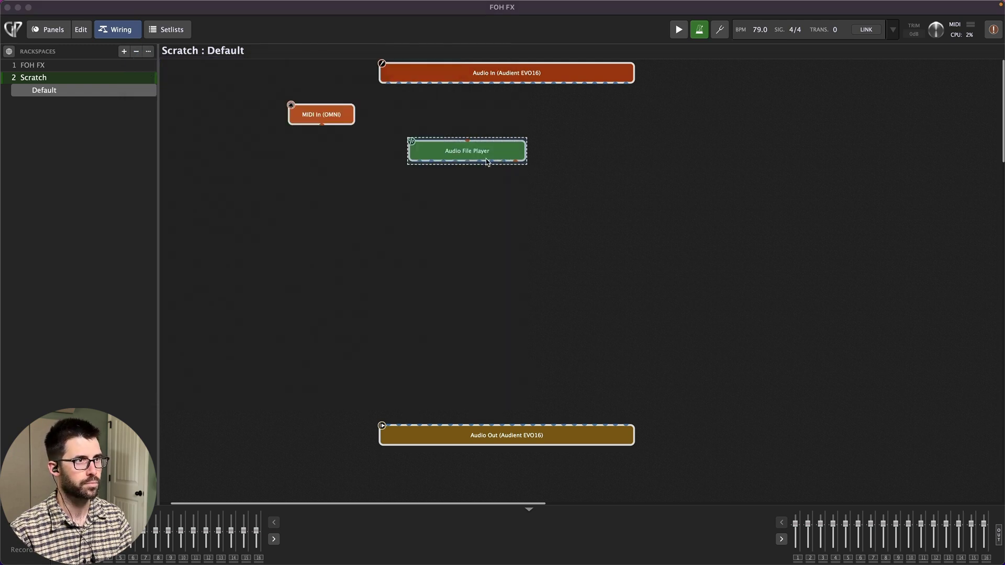
pyautogui.click(461, 233)
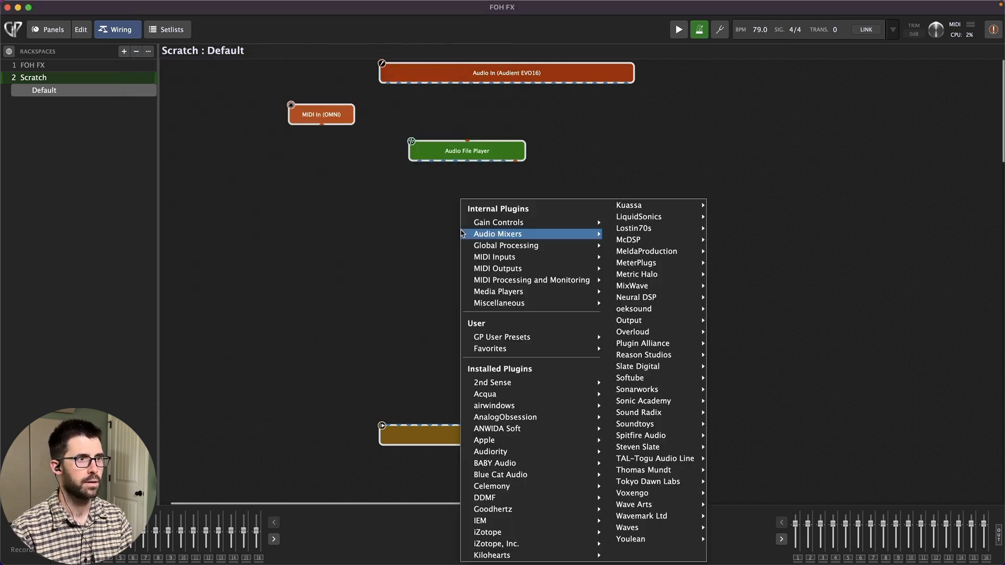
# Step: Insert TAL-Chorus-LX (VST3 Fx) via a 'tal' Plugin Finder search, then view the FOH FX wiring
pyautogui.doubleClick(433, 231)
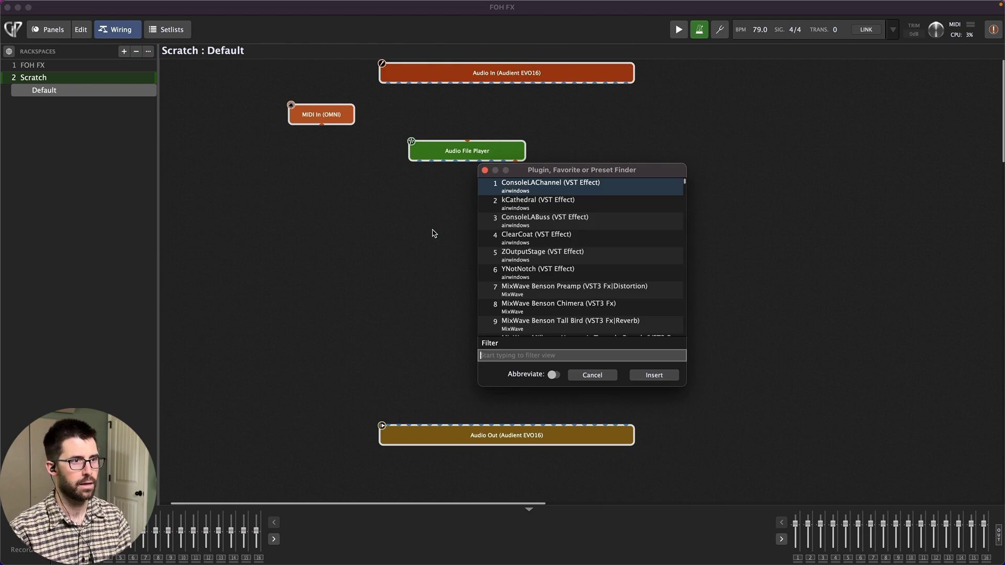
pyautogui.write('tal')
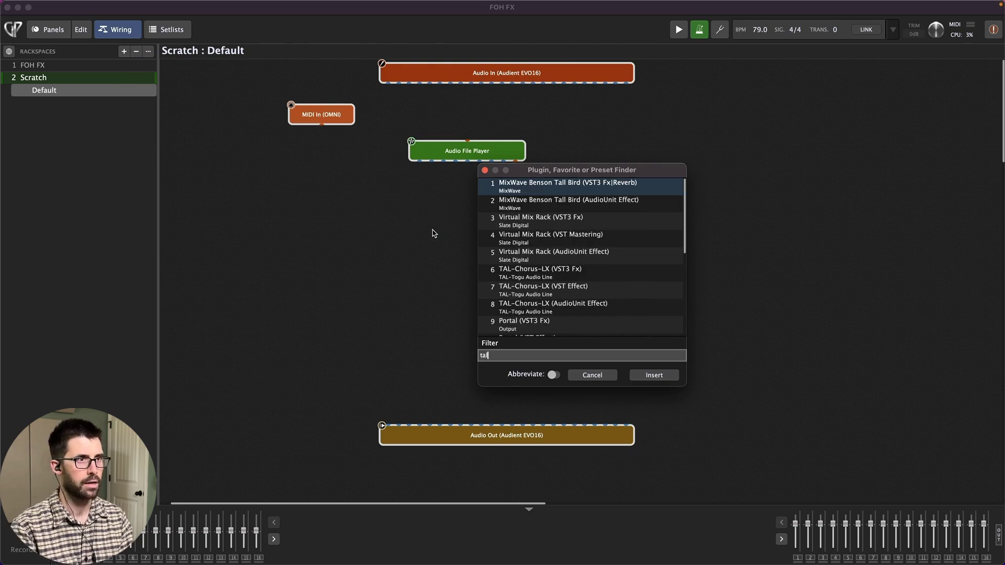
pyautogui.doubleClick(558, 272)
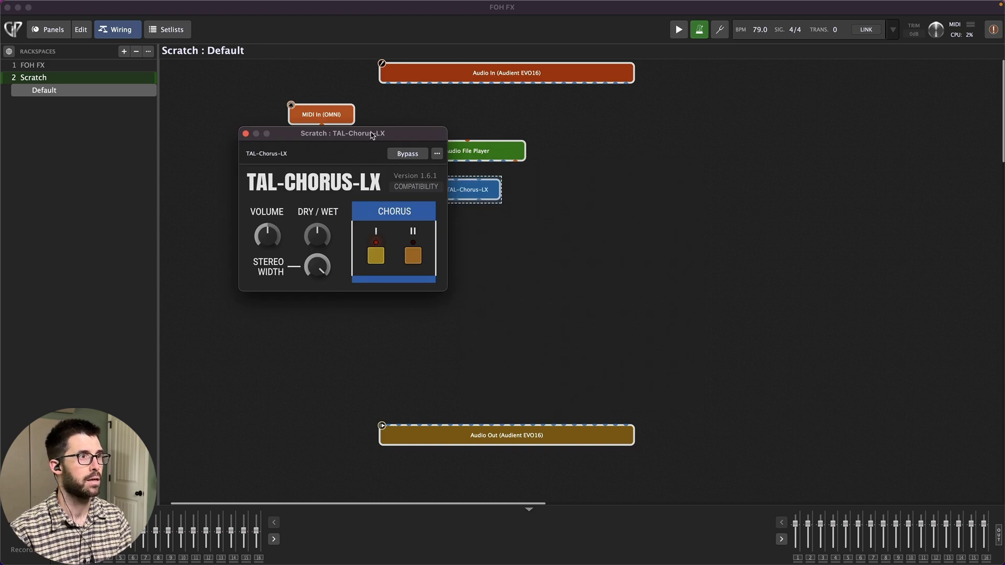
pyautogui.moveTo(371, 135); pyautogui.dragTo(528, 242)
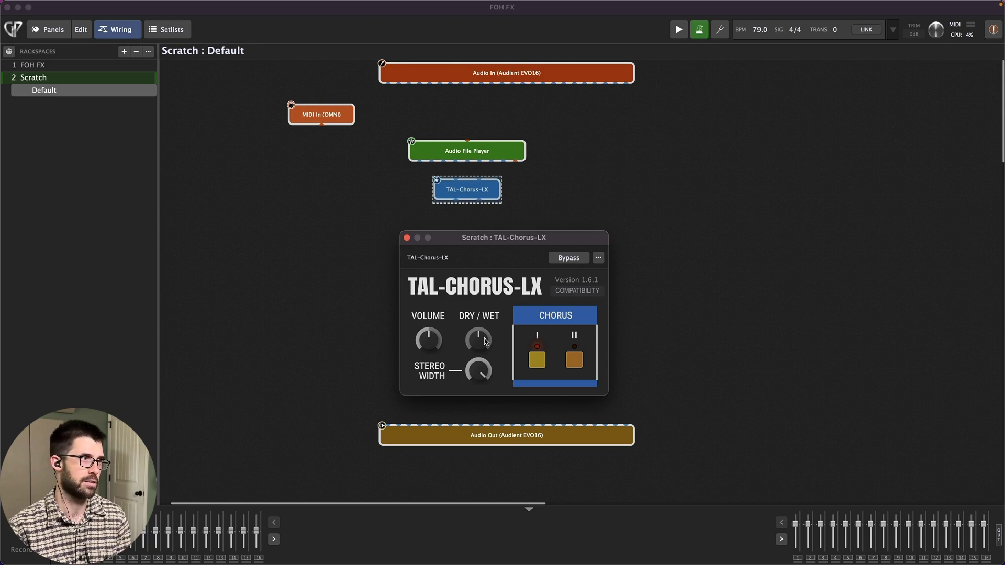
pyautogui.click(69, 67)
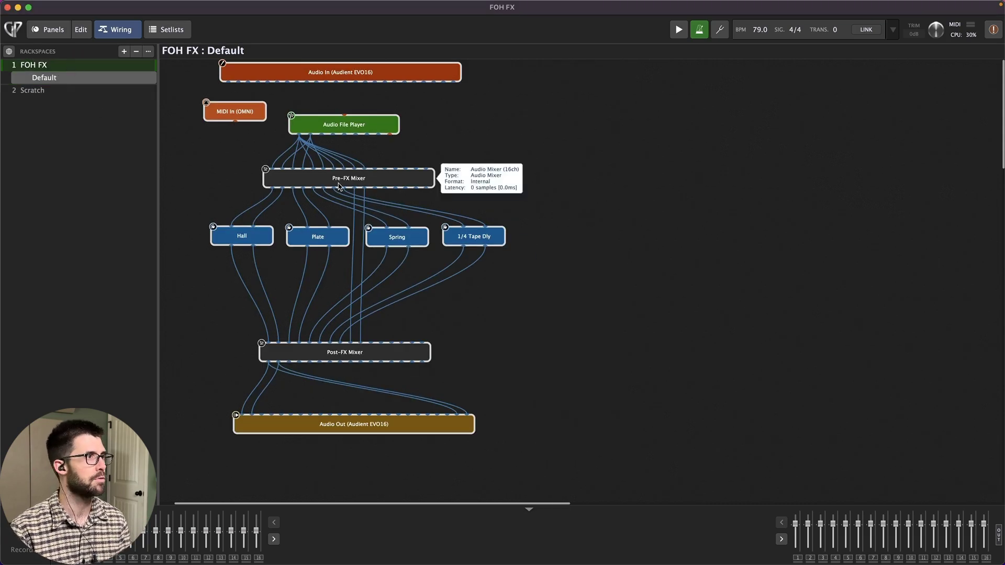
# Step: In Scratch, place TAL-Chorus-LX below the player and wire both player outputs into it
pyautogui.moveTo(252, 243)
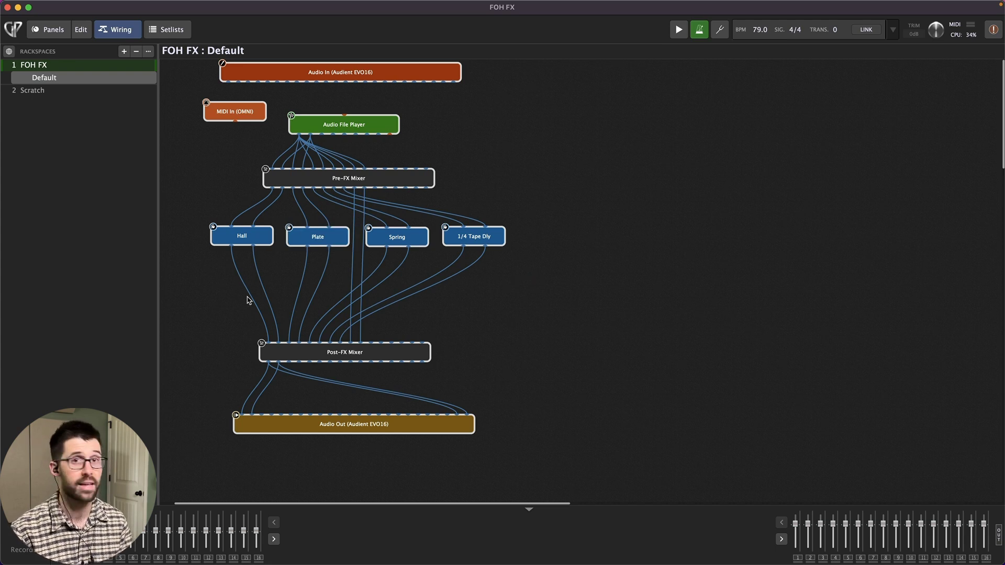
pyautogui.click(36, 94)
pyautogui.click(508, 286)
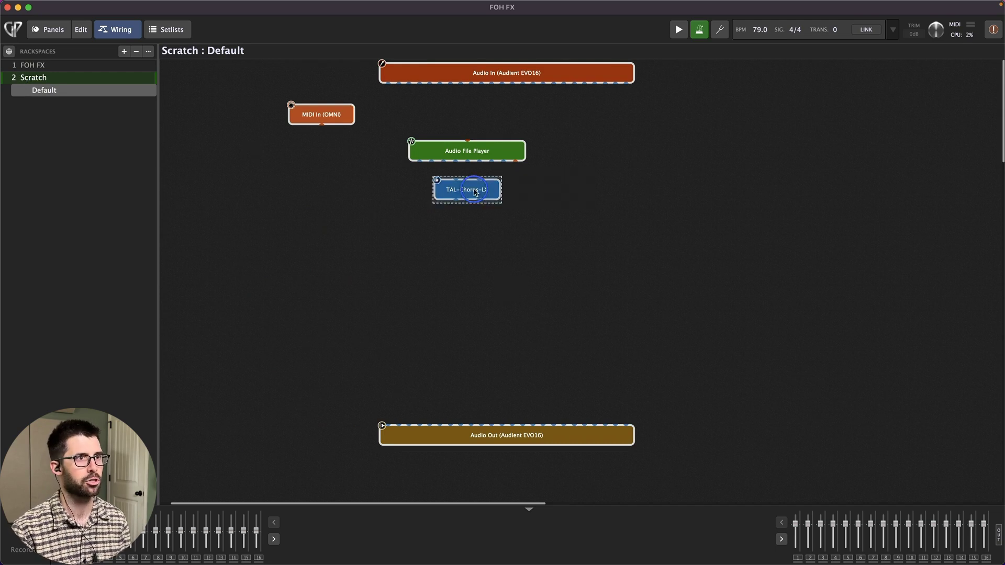
pyautogui.moveTo(471, 192); pyautogui.dragTo(507, 218)
pyautogui.moveTo(419, 161); pyautogui.dragTo(492, 205)
pyautogui.moveTo(432, 162); pyautogui.dragTo(614, 425)
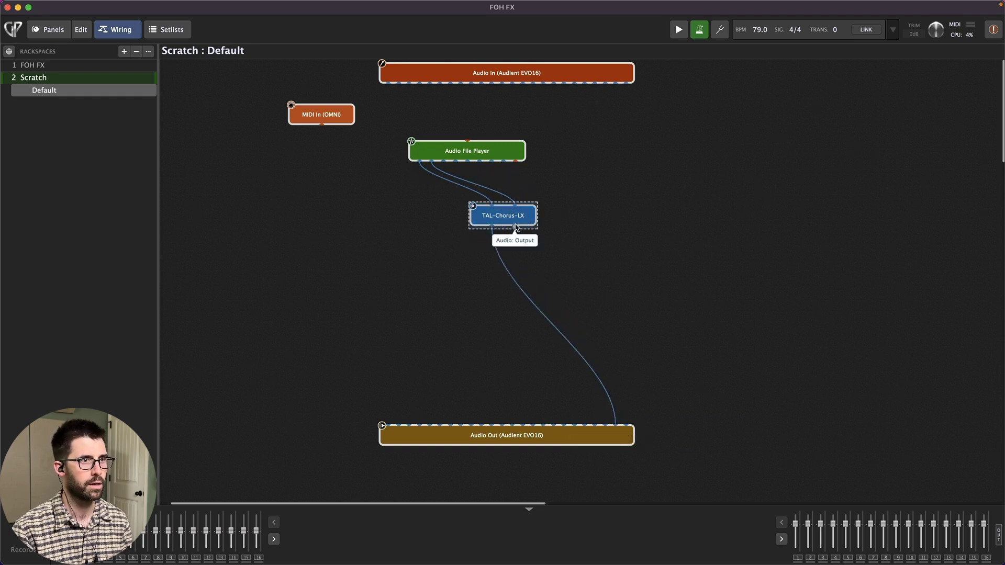
# Step: Route the chorus left and right outputs to Audio Out and open the TAL-Chorus-LX editor
pyautogui.moveTo(515, 227); pyautogui.dragTo(626, 425)
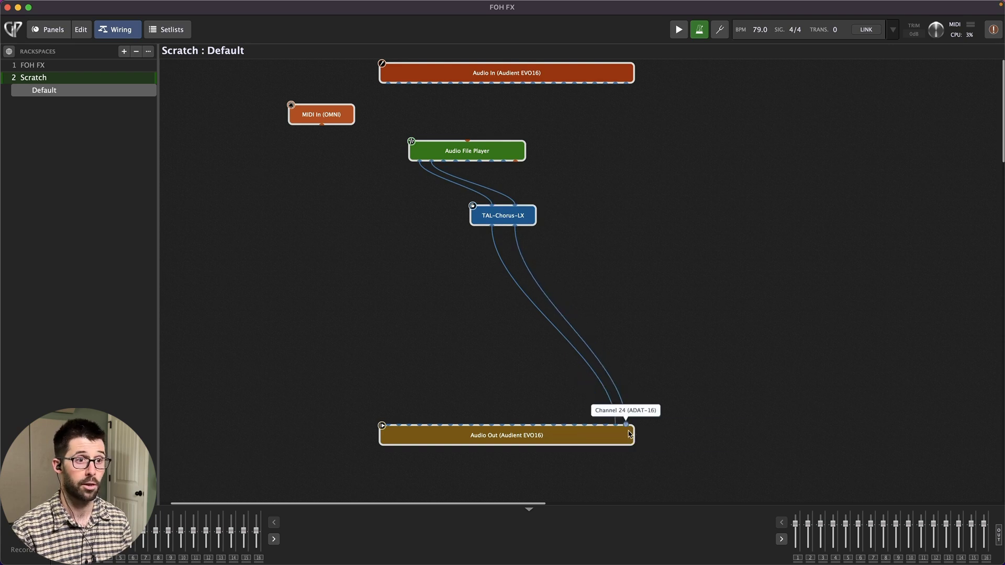
pyautogui.moveTo(493, 227); pyautogui.dragTo(393, 399)
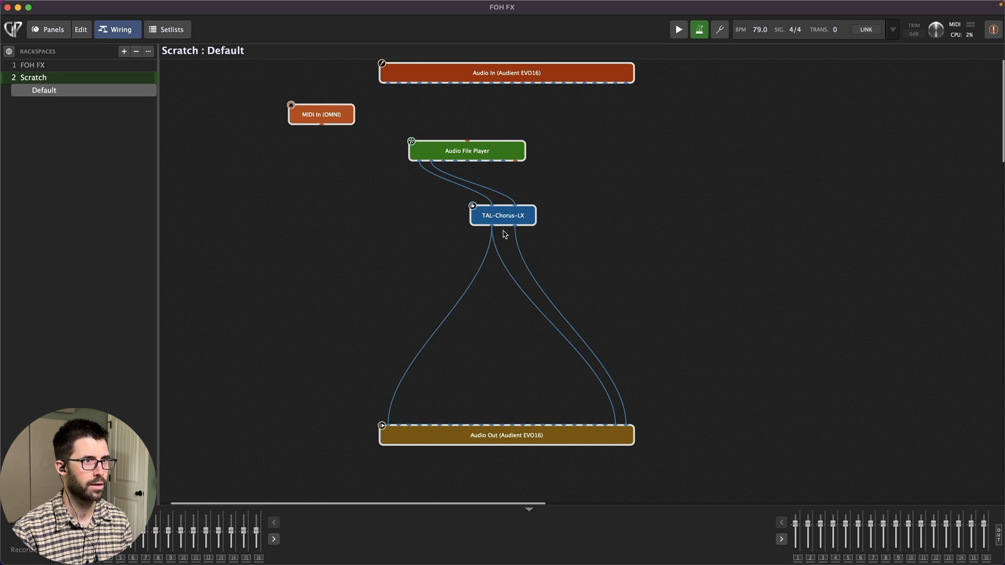
pyautogui.moveTo(515, 227); pyautogui.dragTo(398, 424)
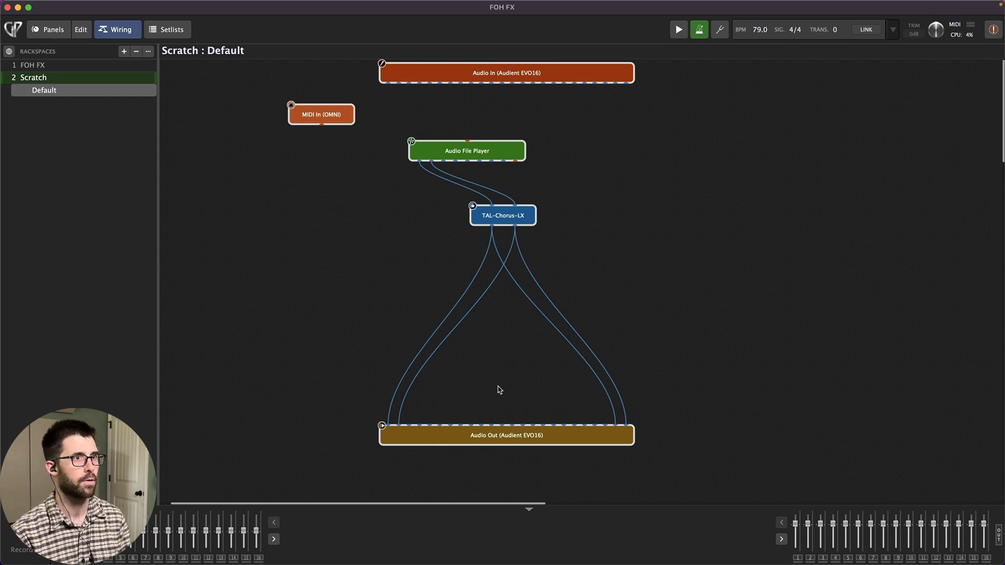
pyautogui.click(510, 220)
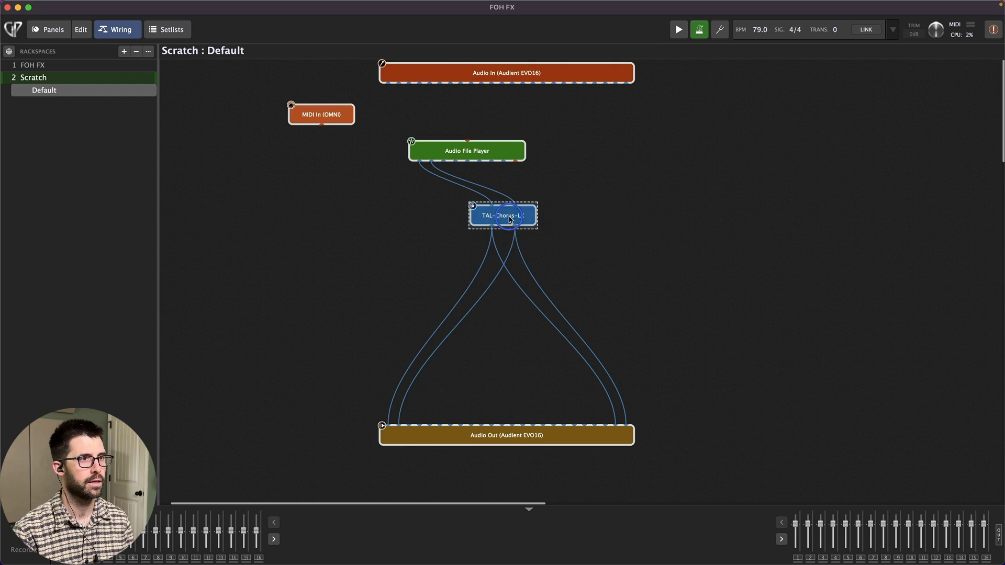
pyautogui.doubleClick(510, 219)
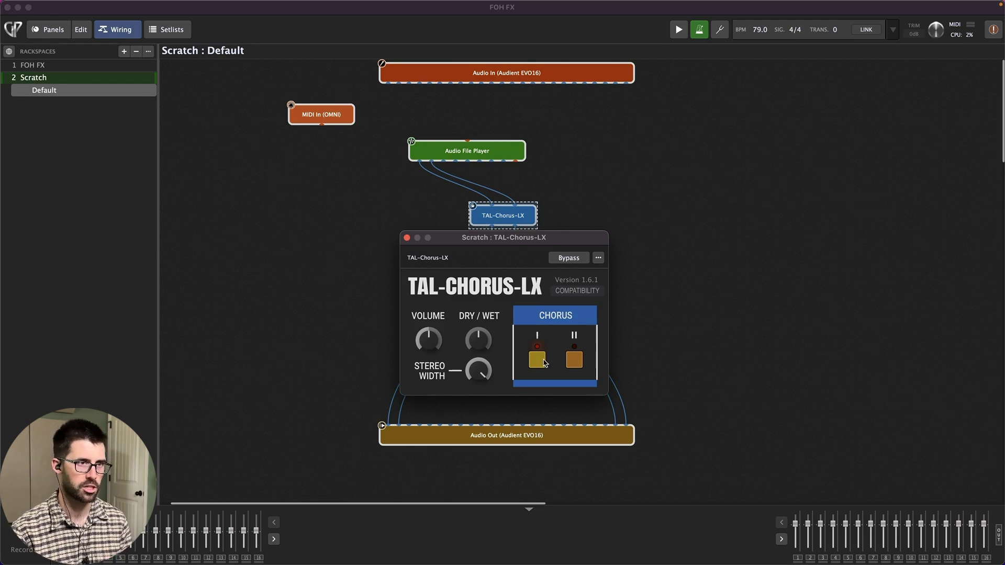
# Step: Close the TAL-Chorus-LX editor and go back to the Scratch rackspace's empty panel
pyautogui.click(406, 239)
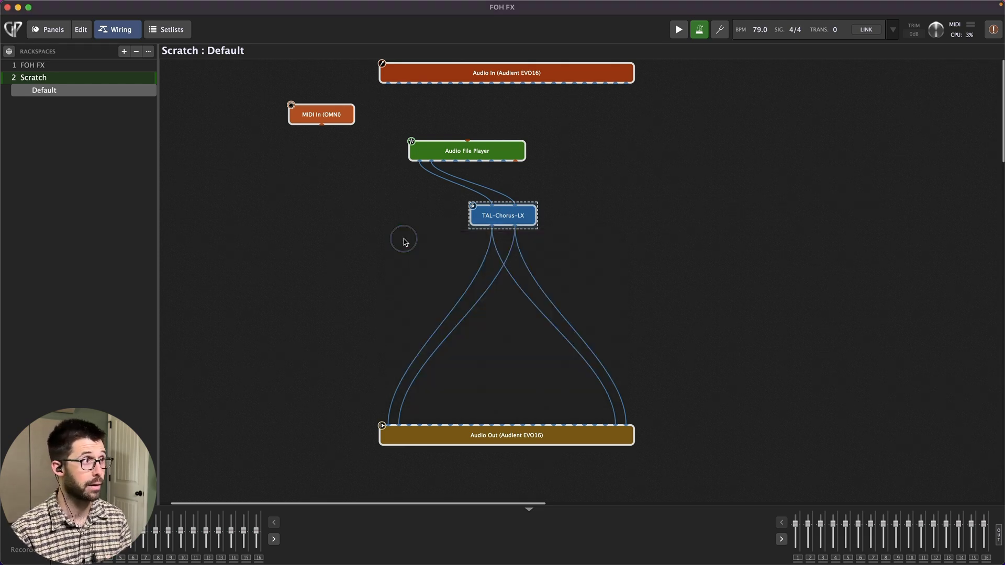
pyautogui.click(65, 31)
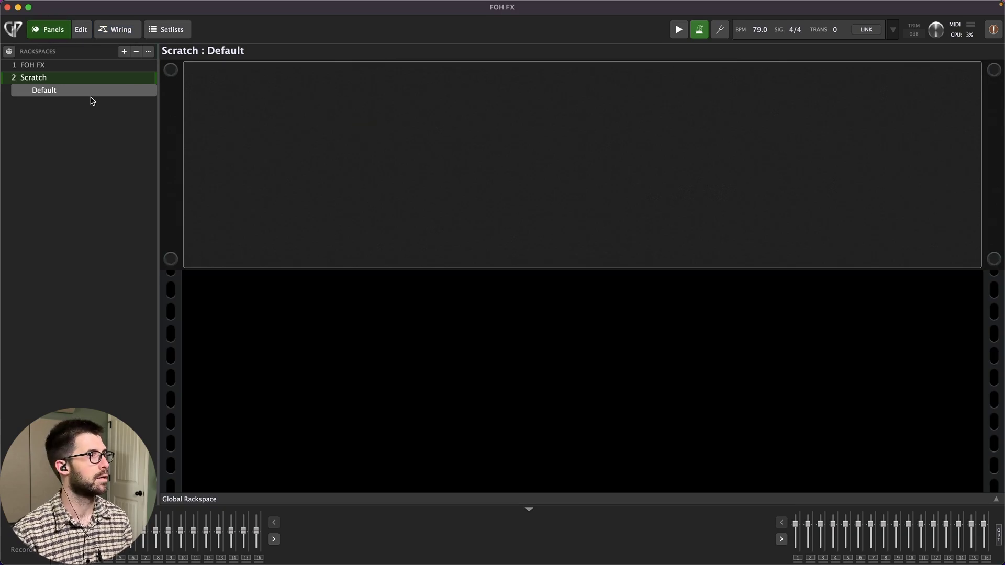
# Step: Add a Shape widget over the panel's top-left area and fill it deep purple
pyautogui.click(81, 29)
pyautogui.moveTo(68, 73); pyautogui.dragTo(225, 114)
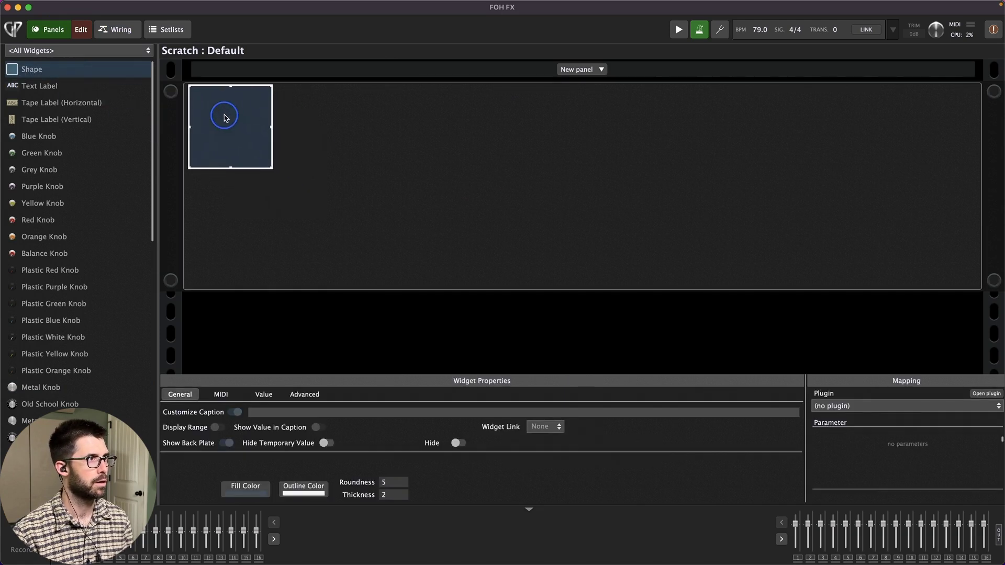
pyautogui.moveTo(270, 166); pyautogui.dragTo(407, 287)
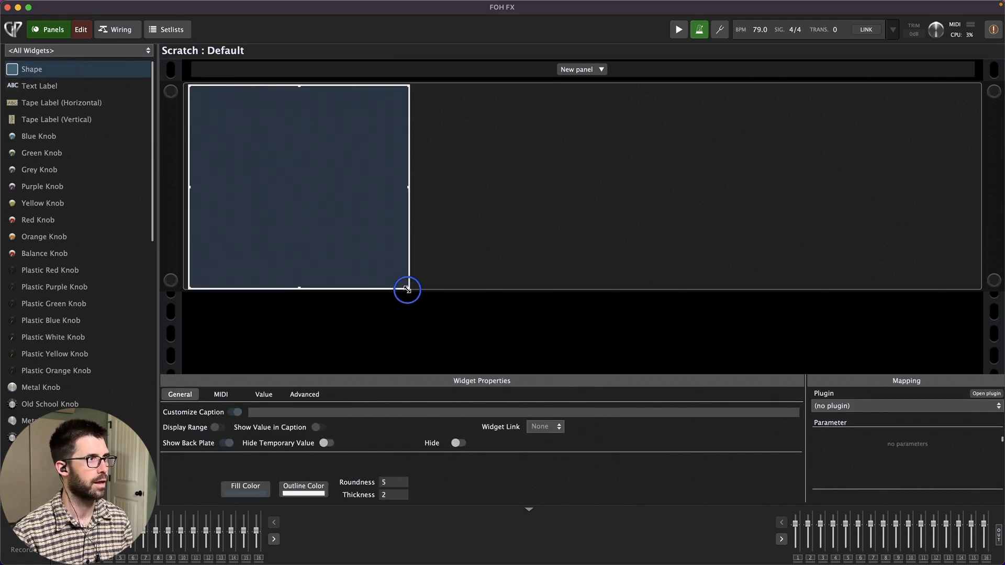
pyautogui.click(243, 487)
pyautogui.click(373, 506)
pyautogui.click(355, 462)
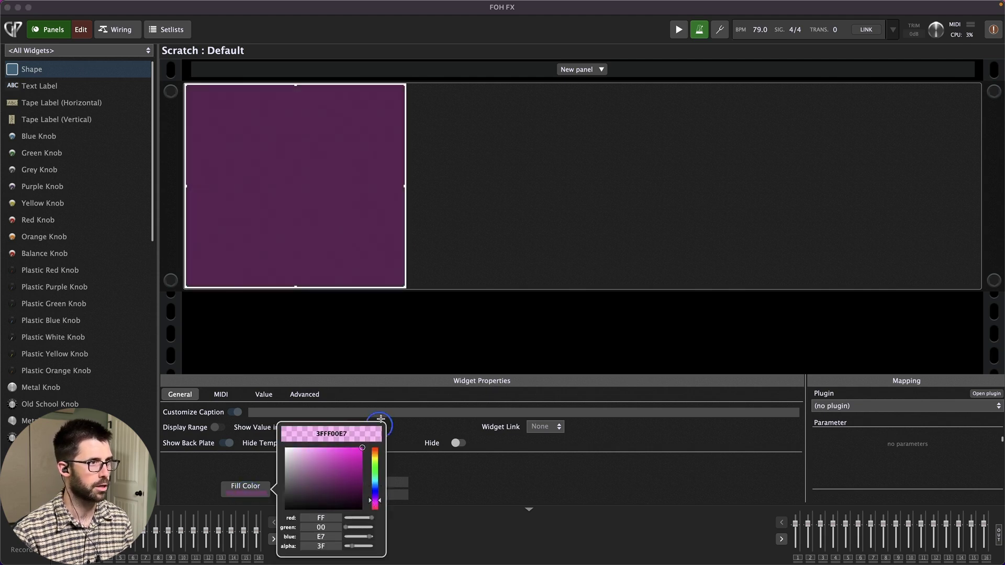
pyautogui.click(468, 223)
pyautogui.click(466, 223)
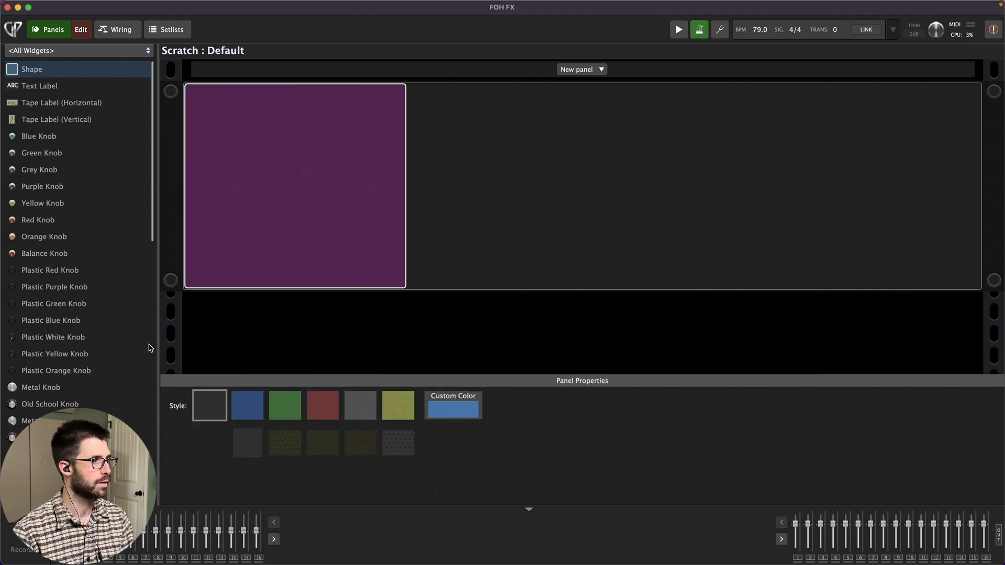
# Step: Add a knob and place it in the purple shape's top-left corner
pyautogui.moveTo(42, 186); pyautogui.dragTo(257, 156)
pyautogui.click(279, 178)
pyautogui.click(268, 166)
pyautogui.moveTo(232, 124); pyautogui.dragTo(367, 122)
pyautogui.click(535, 138)
pyautogui.click(209, 121)
# Step: Duplicate the knob twice, then top-align, evenly distribute and nudge the three knobs right
pyautogui.press('super+c')
pyautogui.press('super+v')
pyautogui.press('super+c')
pyautogui.press('super+v')
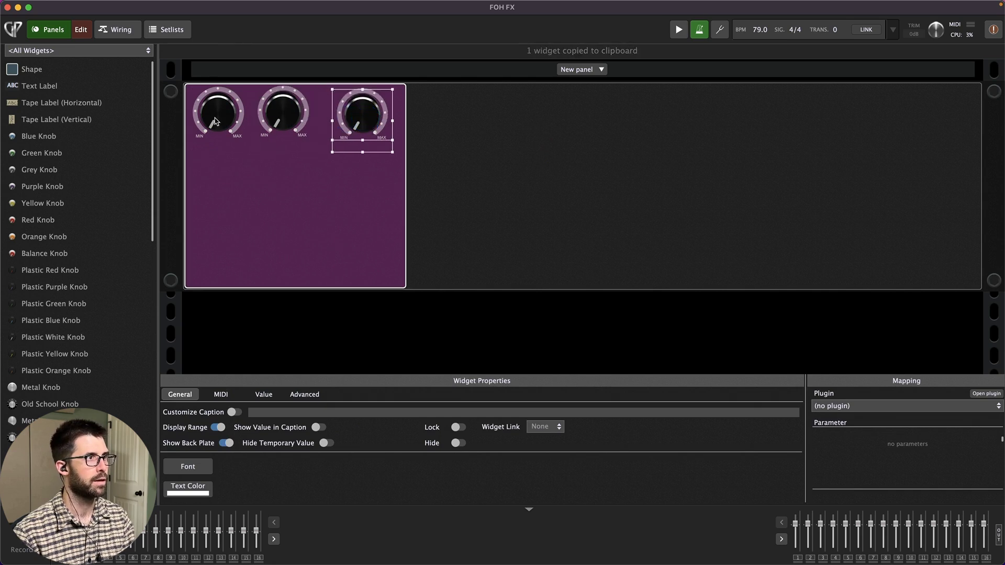
pyautogui.click(218, 115)
pyautogui.keyDown('shift'); pyautogui.click(284, 115); pyautogui.keyUp('shift')
pyautogui.keyDown('shift'); pyautogui.click(355, 121); pyautogui.keyUp('shift')
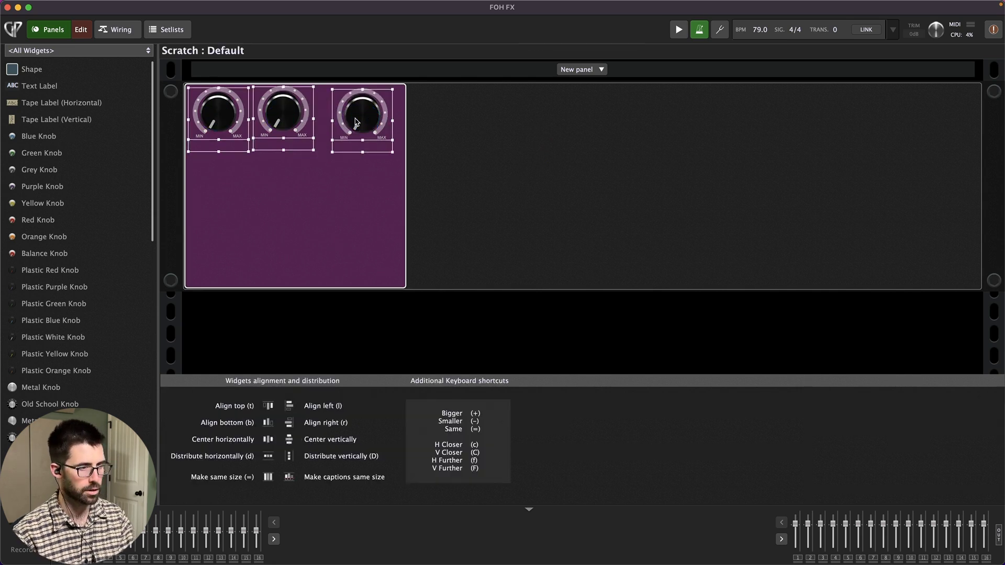
pyautogui.press('t')
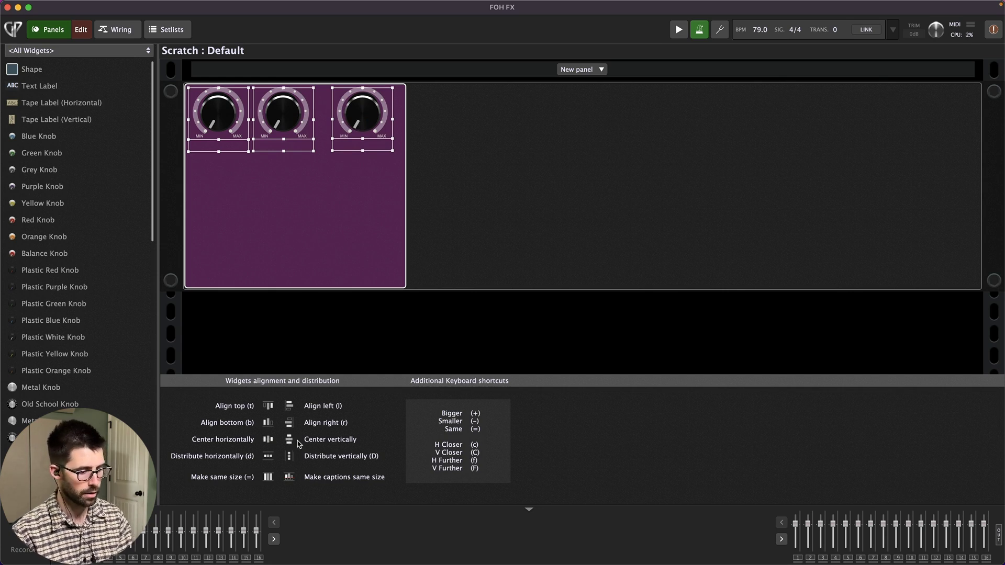
pyautogui.press('d')
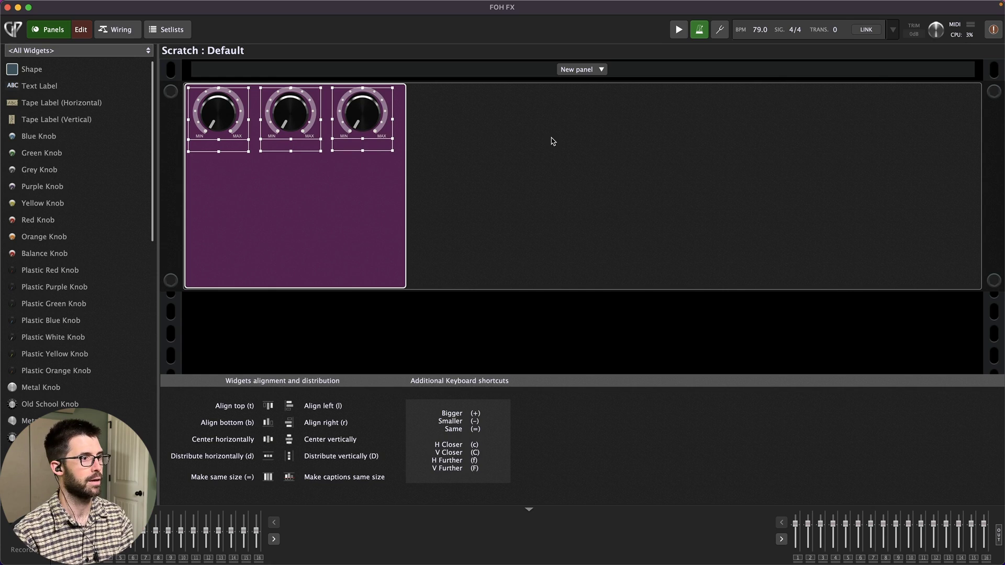
pyautogui.press('Right')
pyautogui.press('Right')
pyautogui.press('Right')
pyautogui.press('Right')
pyautogui.press('Right')
pyautogui.press('Right')
pyautogui.press('Right')
pyautogui.press('Right')
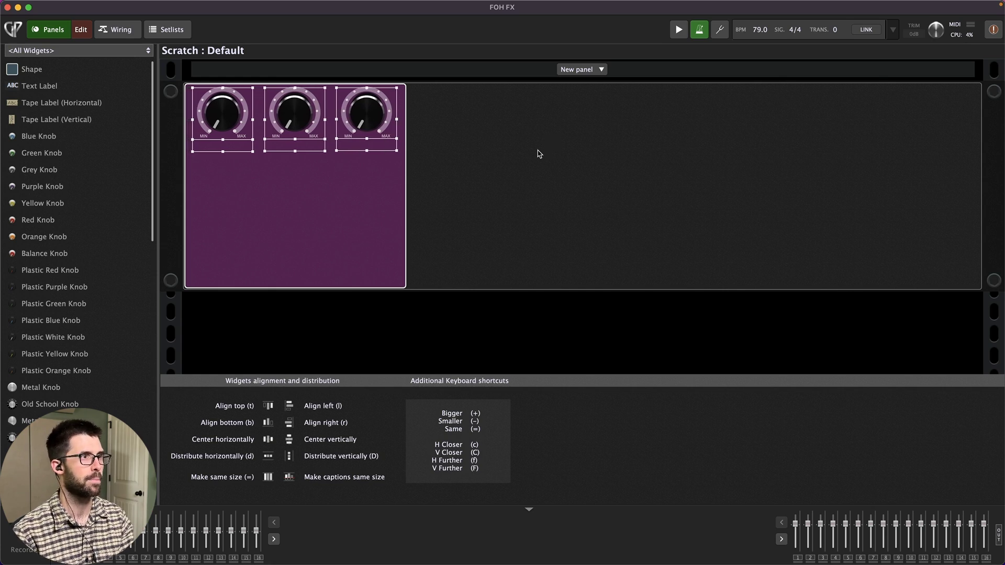
pyautogui.click(522, 179)
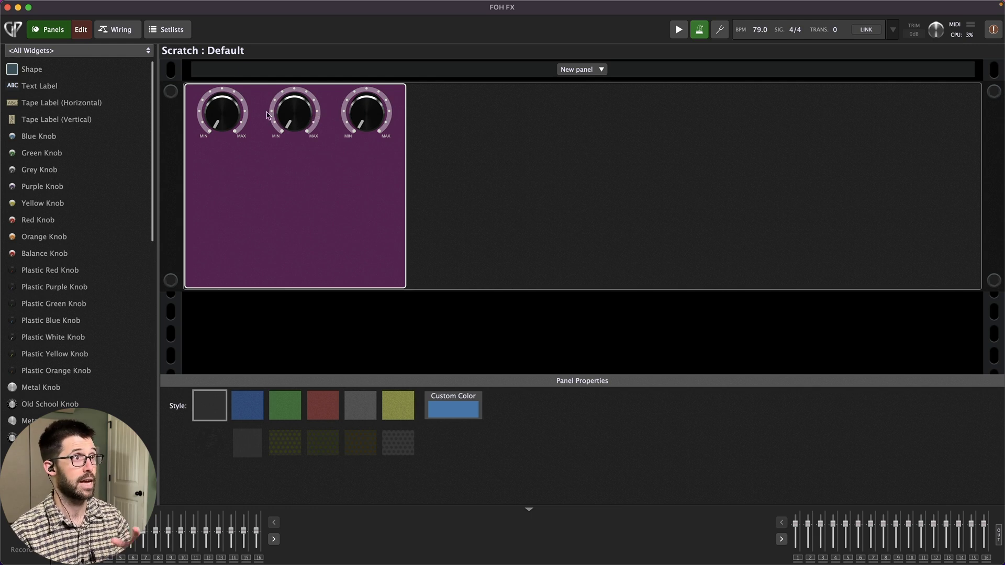
# Step: Select the three knobs together to check their alignment, then deselect them
pyautogui.click(233, 120)
pyautogui.keyDown('shift'); pyautogui.click(279, 118); pyautogui.keyUp('shift')
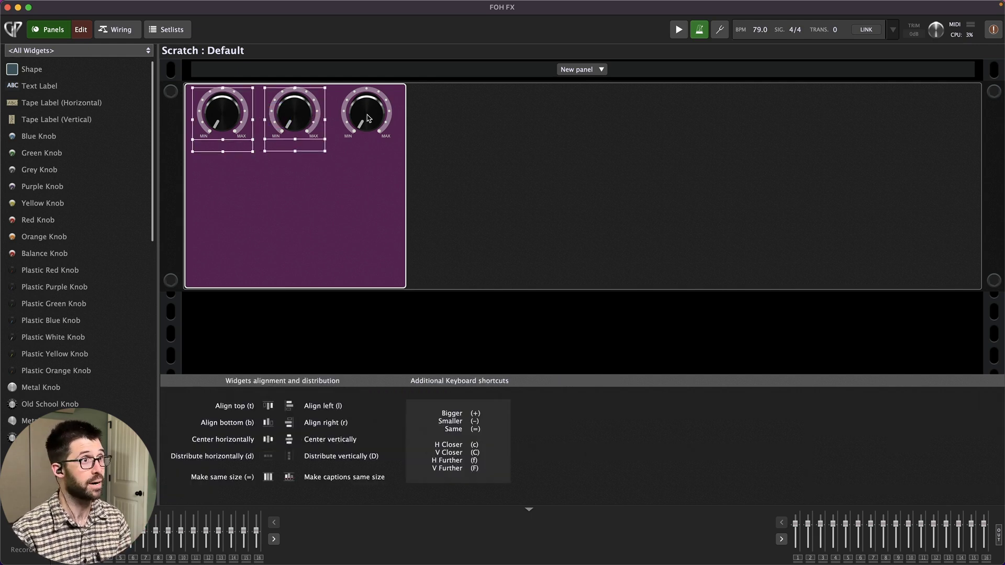
pyautogui.keyDown('shift'); pyautogui.click(370, 118); pyautogui.keyUp('shift')
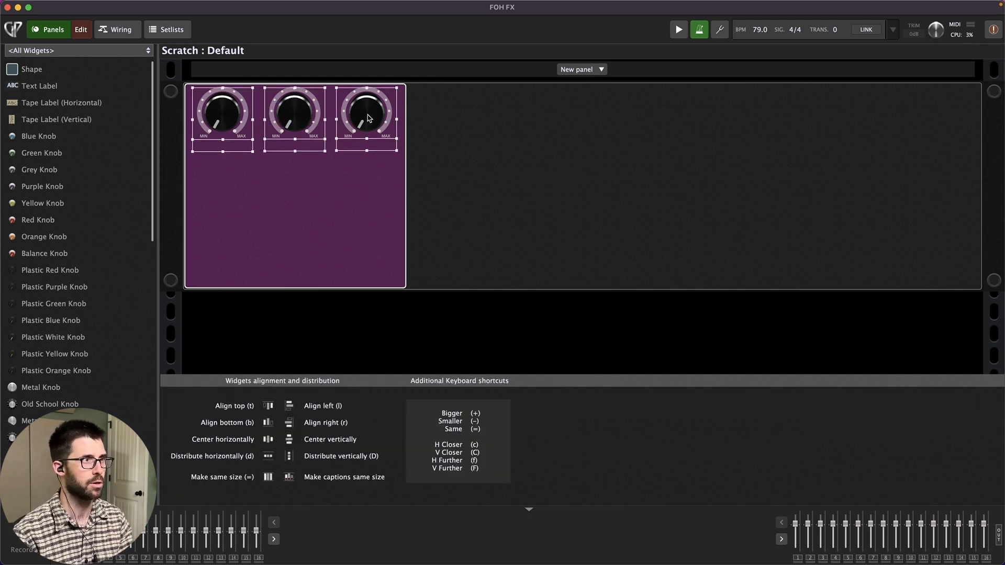
pyautogui.click(526, 158)
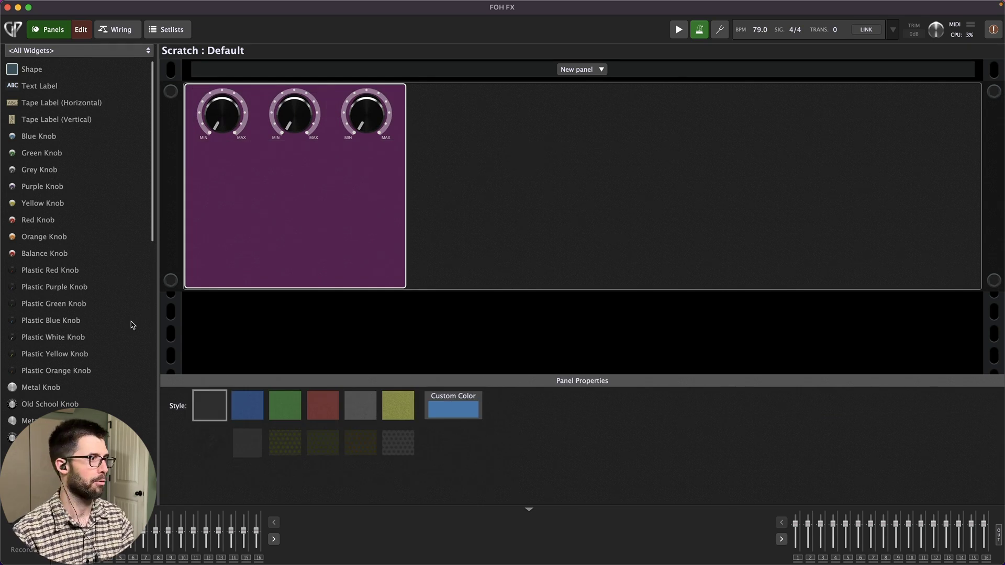
pyautogui.scroll(-10, 74, 370)
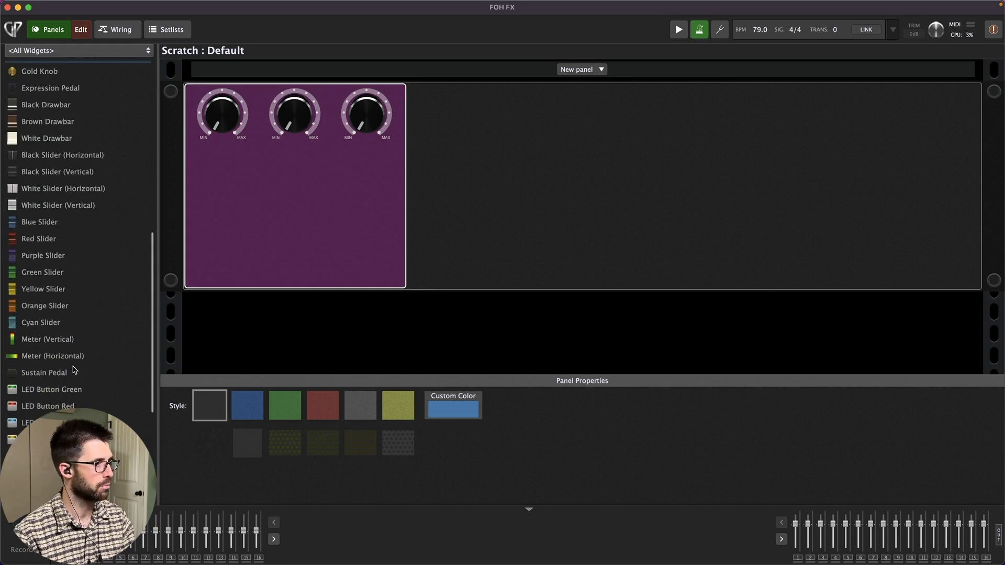
pyautogui.scroll(-5, 74, 370)
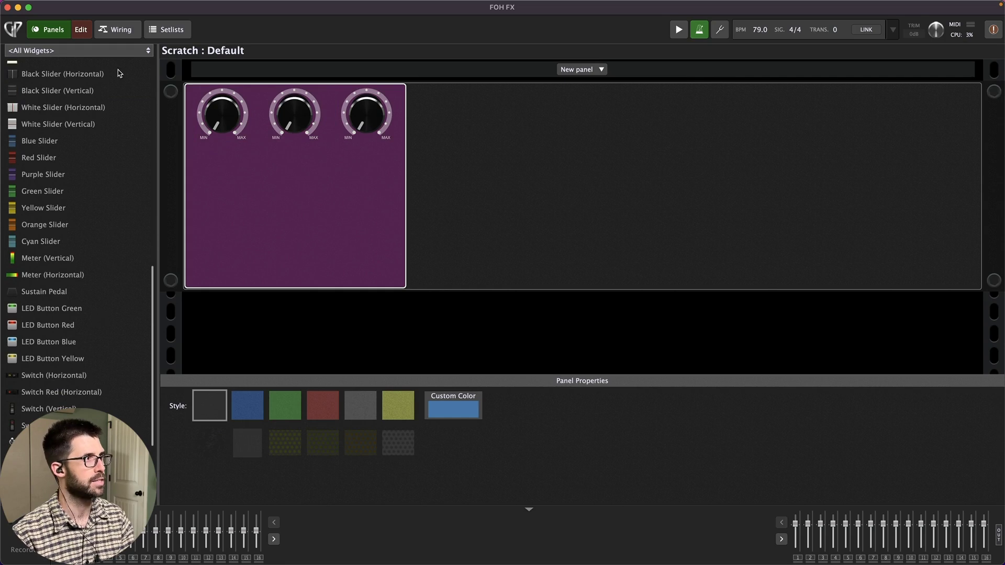
# Step: Open TAL-Chorus-LX from the wiring view, toggle Chorus II on and off, then return to Panels
pyautogui.click(117, 33)
pyautogui.doubleClick(504, 217)
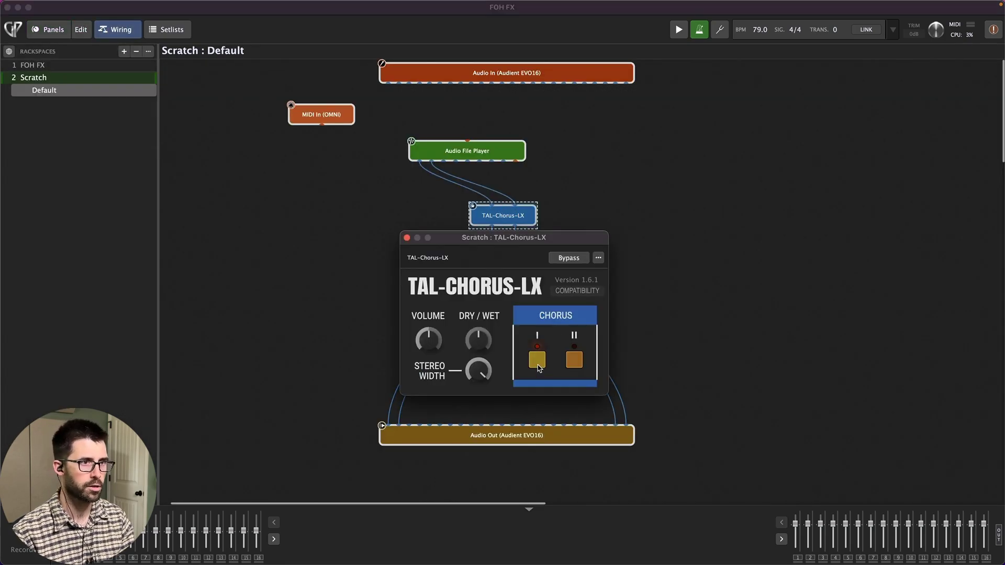
pyautogui.click(571, 366)
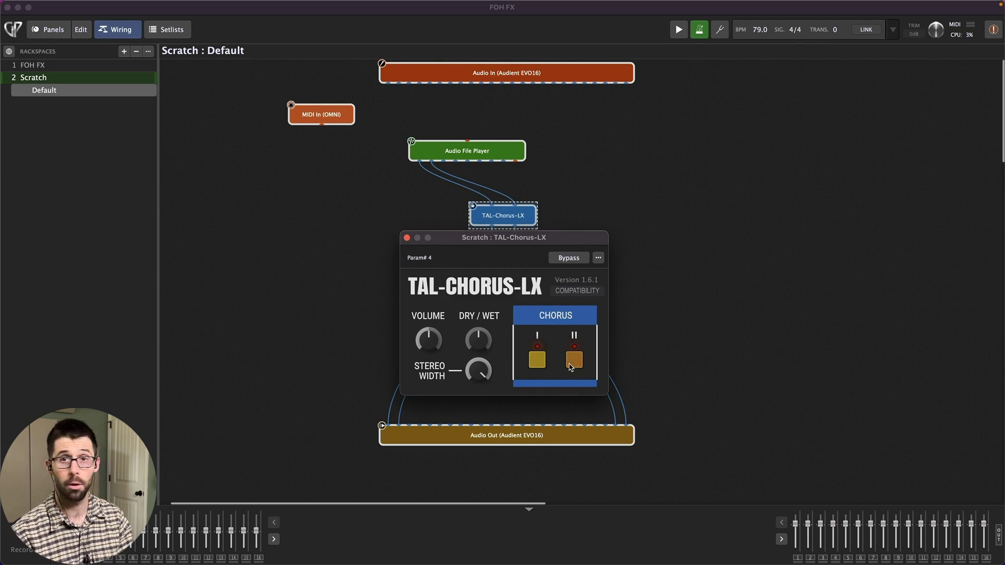
pyautogui.click(571, 366)
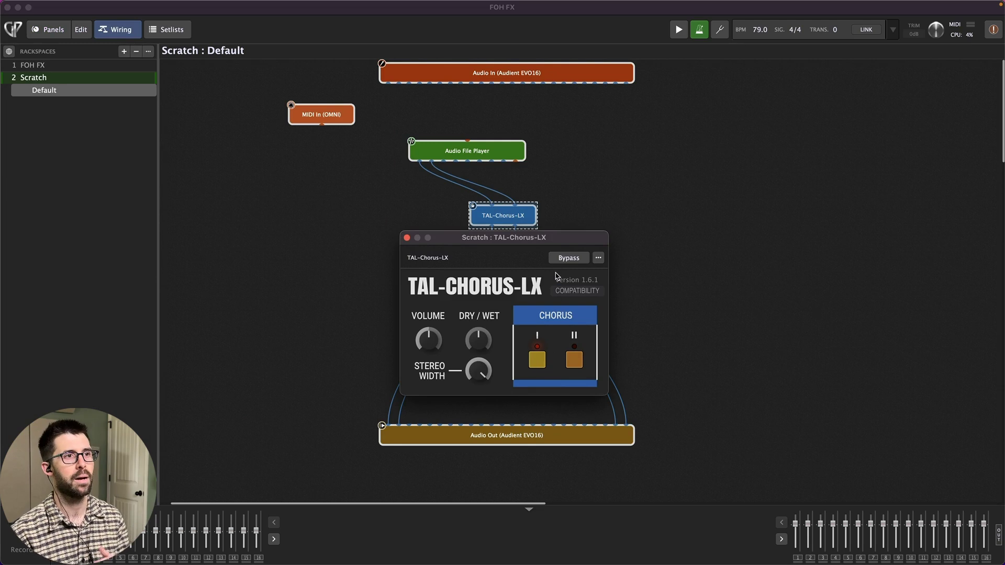
pyautogui.click(406, 238)
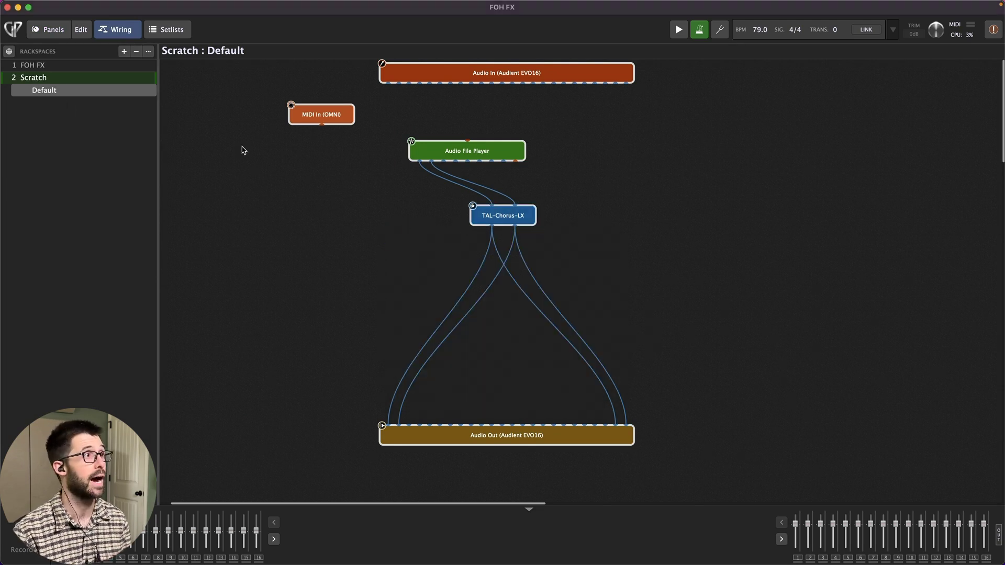
pyautogui.click(52, 29)
pyautogui.click(637, 176)
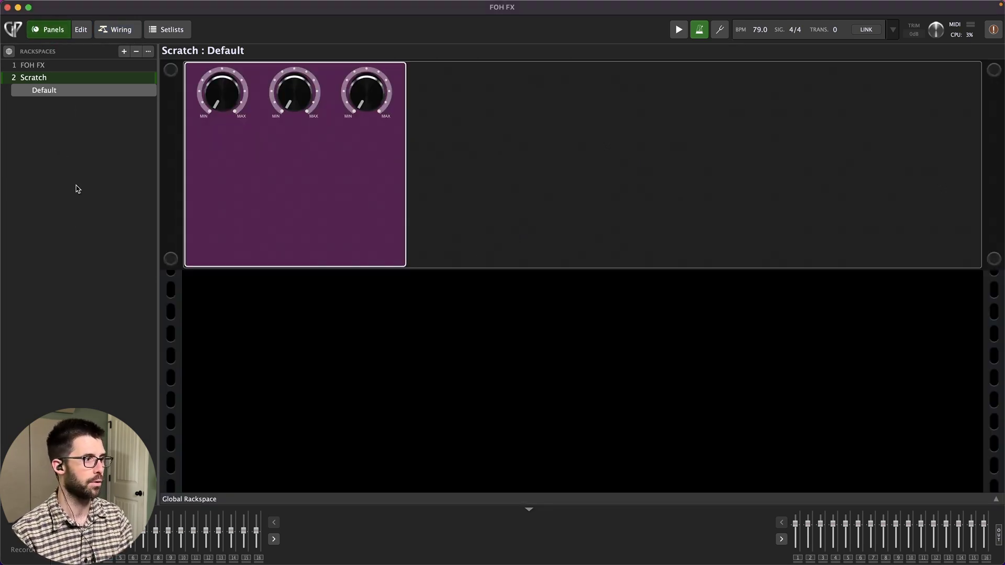
# Step: Add two yellow LED buttons and a blue round LED in a row below the knobs
pyautogui.click(81, 30)
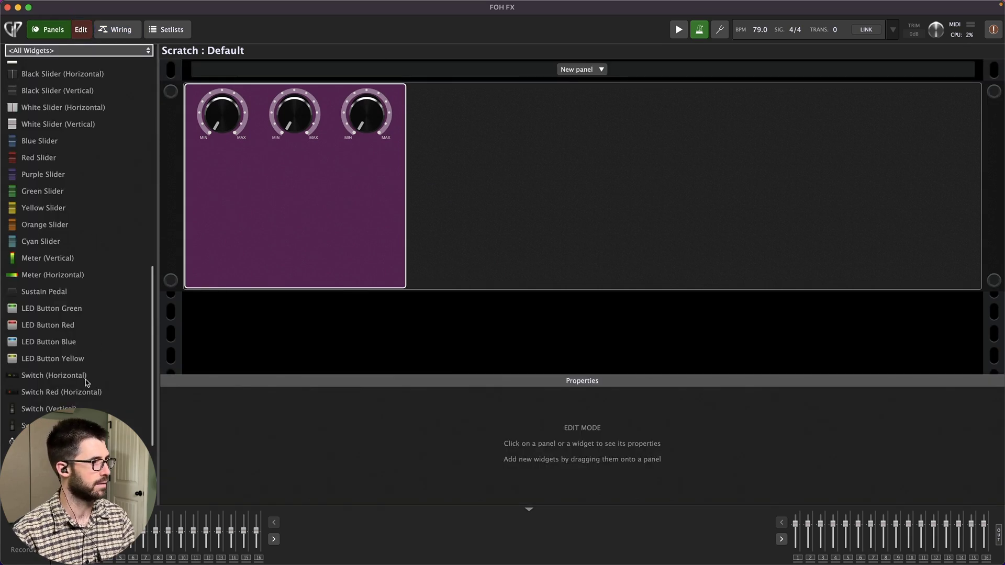
pyautogui.scroll(-5, 86, 382)
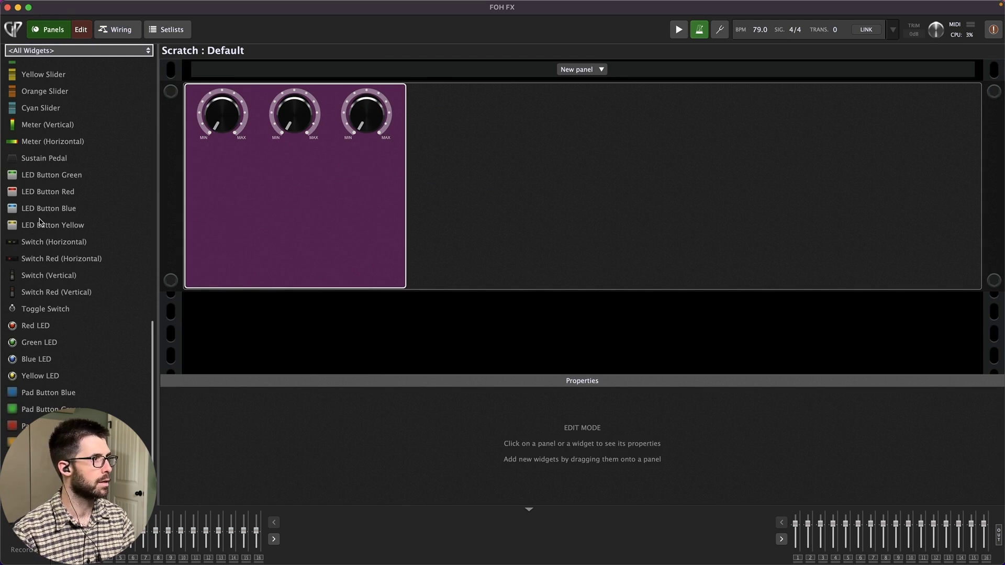
pyautogui.moveTo(41, 222); pyautogui.dragTo(212, 225)
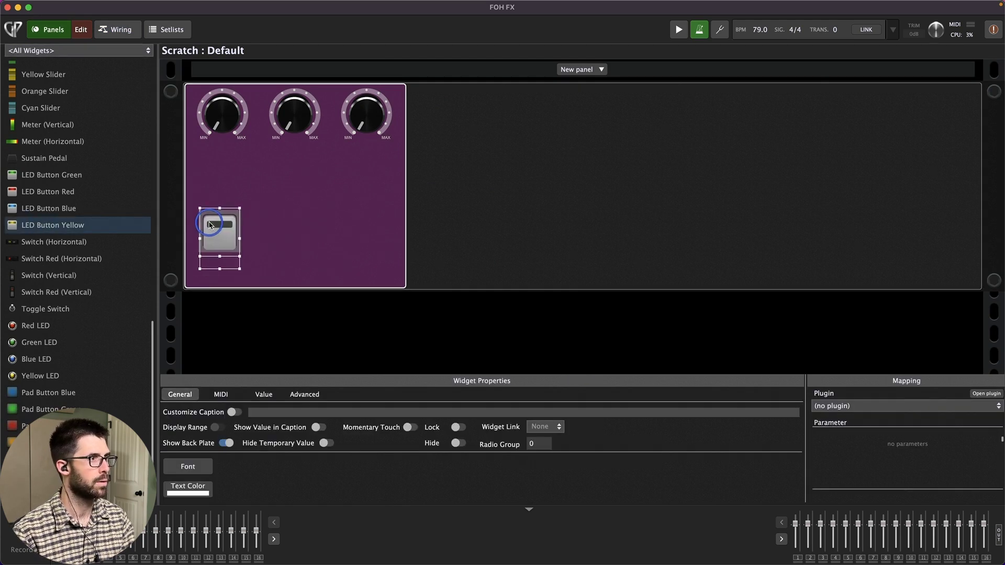
pyautogui.moveTo(79, 225); pyautogui.dragTo(286, 224)
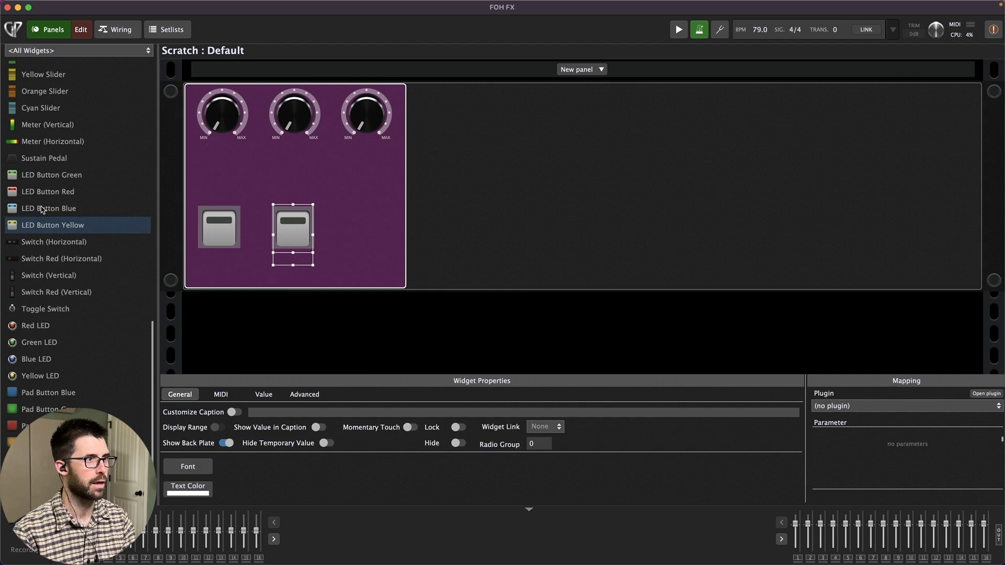
pyautogui.moveTo(43, 209); pyautogui.dragTo(374, 225)
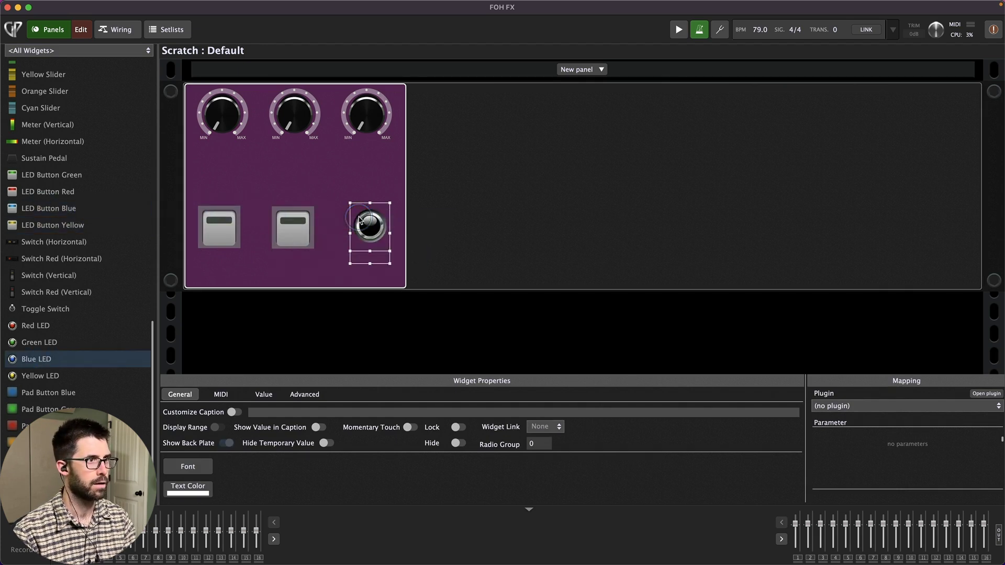
pyautogui.click(500, 204)
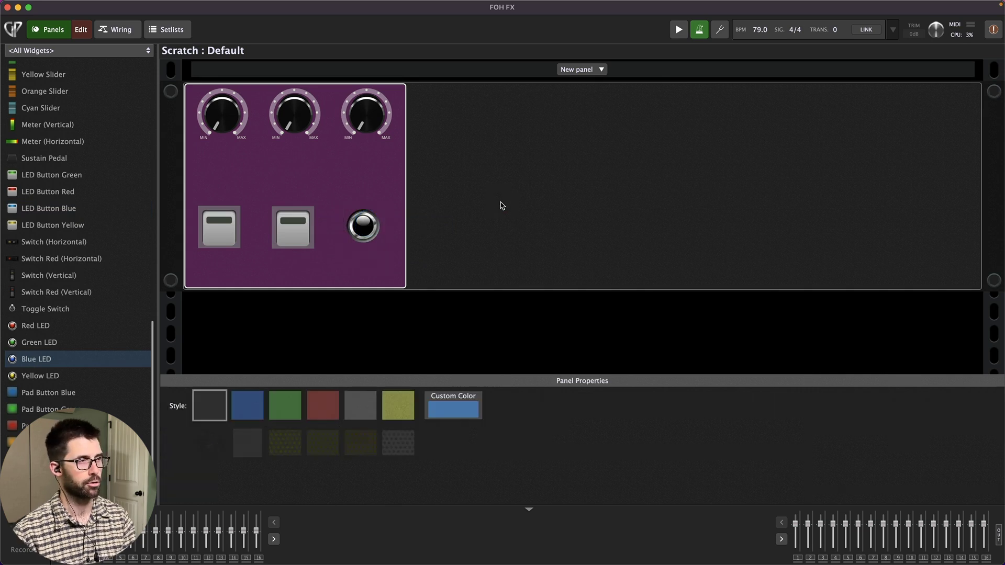
# Step: Evenly space the two buttons and round LED, then nudge them slightly right
pyautogui.click(230, 113)
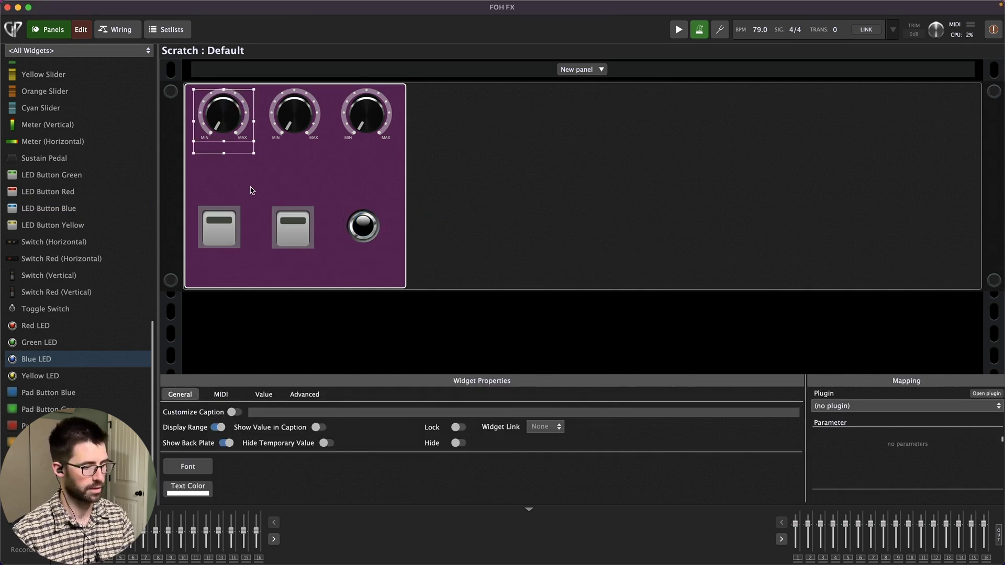
pyautogui.keyDown('shift'); pyautogui.click(224, 232); pyautogui.keyUp('shift')
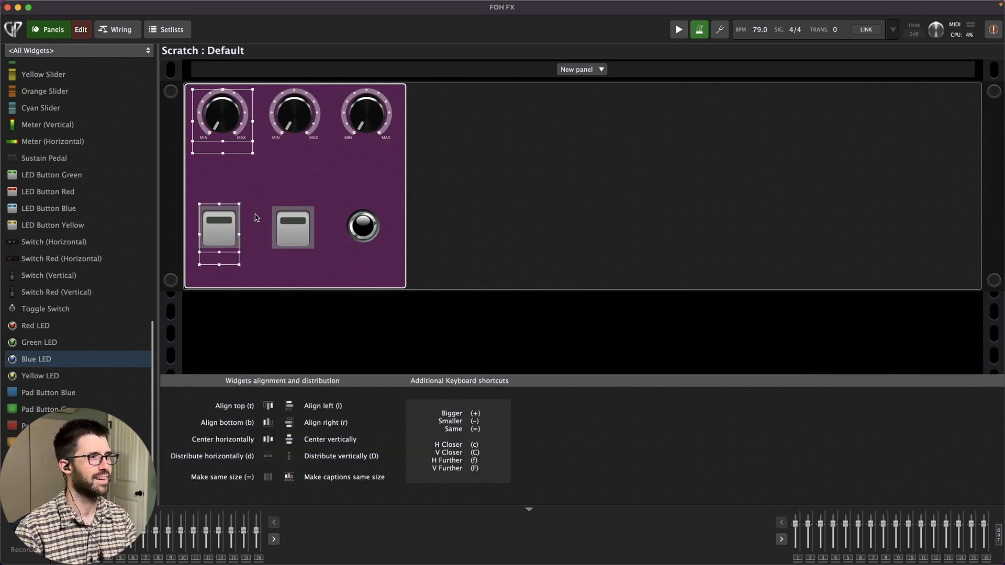
pyautogui.click(256, 218)
pyautogui.click(222, 230)
pyautogui.keyDown('shift'); pyautogui.click(285, 230); pyautogui.keyUp('shift')
pyautogui.keyDown('shift'); pyautogui.click(364, 230); pyautogui.keyUp('shift')
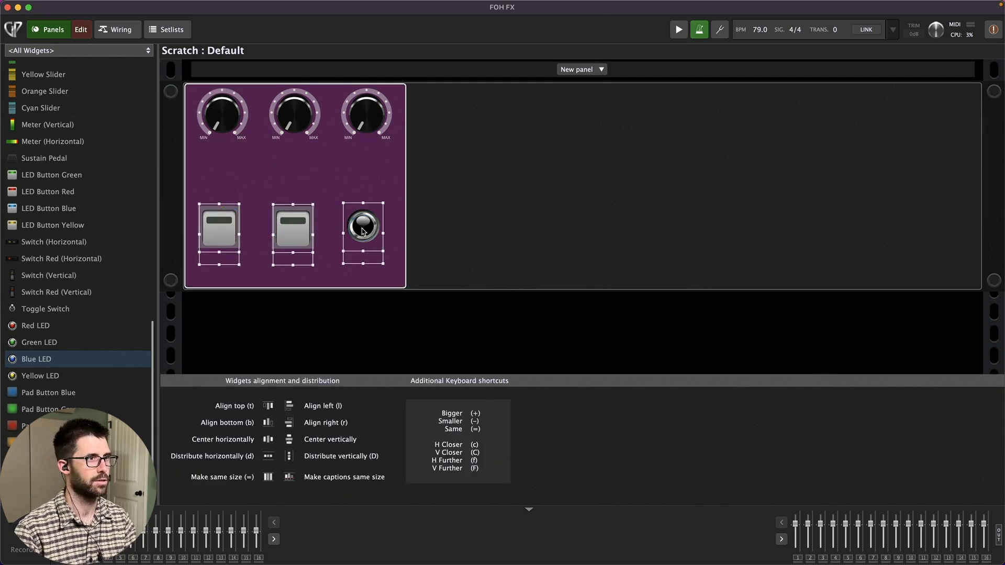
pyautogui.press('d')
pyautogui.press('Right')
pyautogui.press('Right')
pyautogui.press('Right')
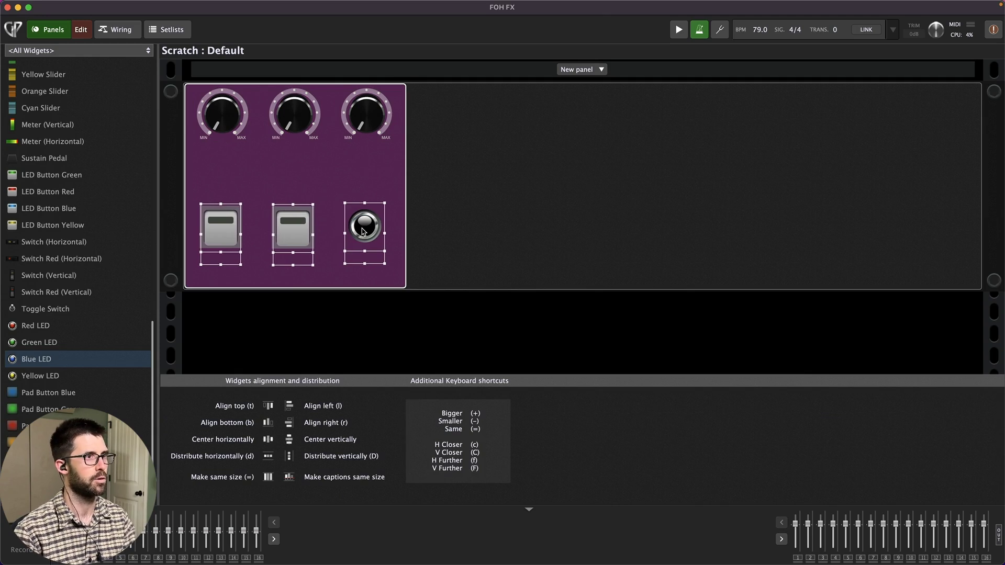
pyautogui.click(506, 191)
pyautogui.click(593, 192)
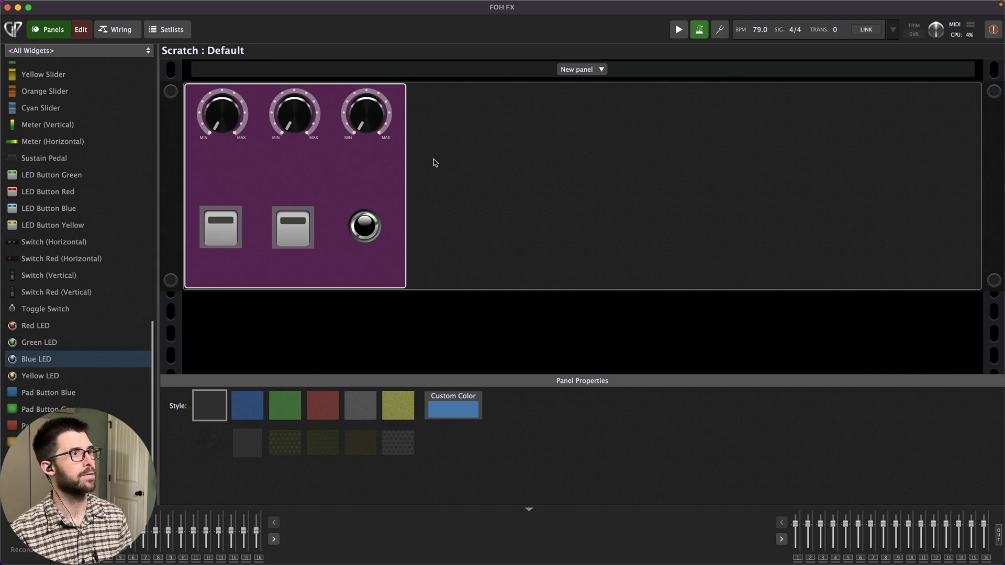
# Step: Map the first knob to TAL-Chorus-LX Volume, keeping the parameter name as caption
pyautogui.click(222, 113)
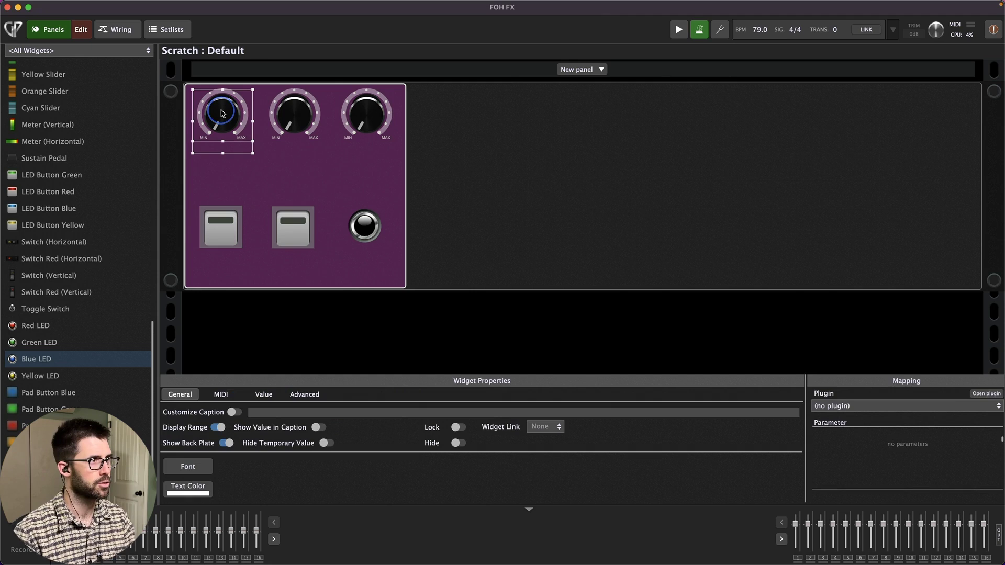
pyautogui.click(909, 406)
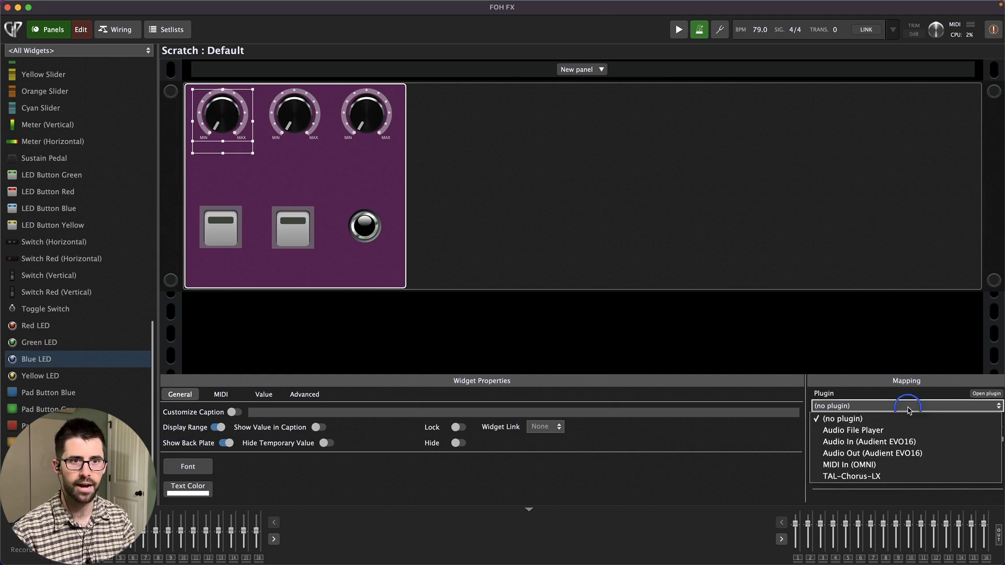
pyautogui.click(875, 476)
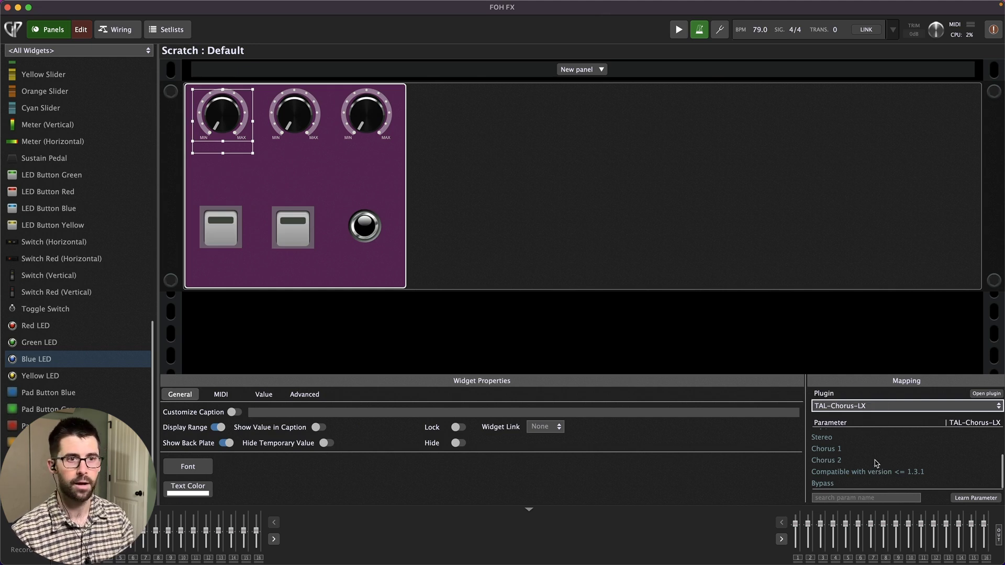
pyautogui.scroll(-3, 875, 464)
pyautogui.scroll(5, 863, 455)
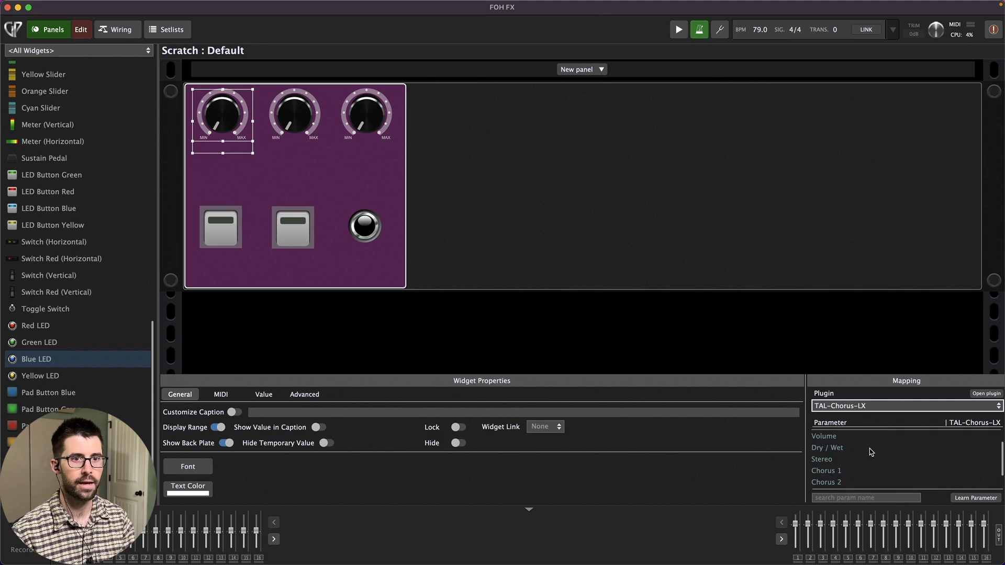
pyautogui.click(851, 437)
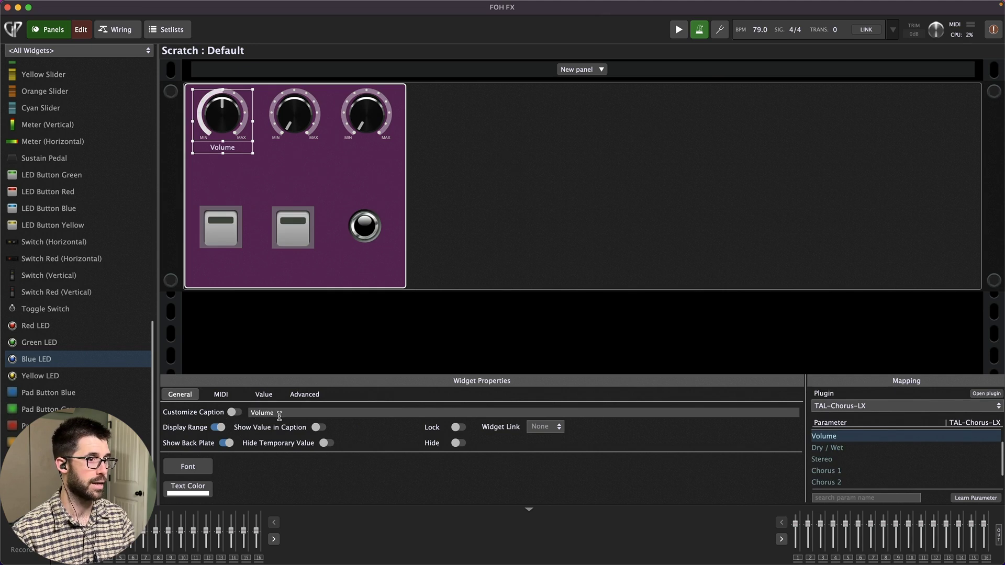
pyautogui.click(317, 428)
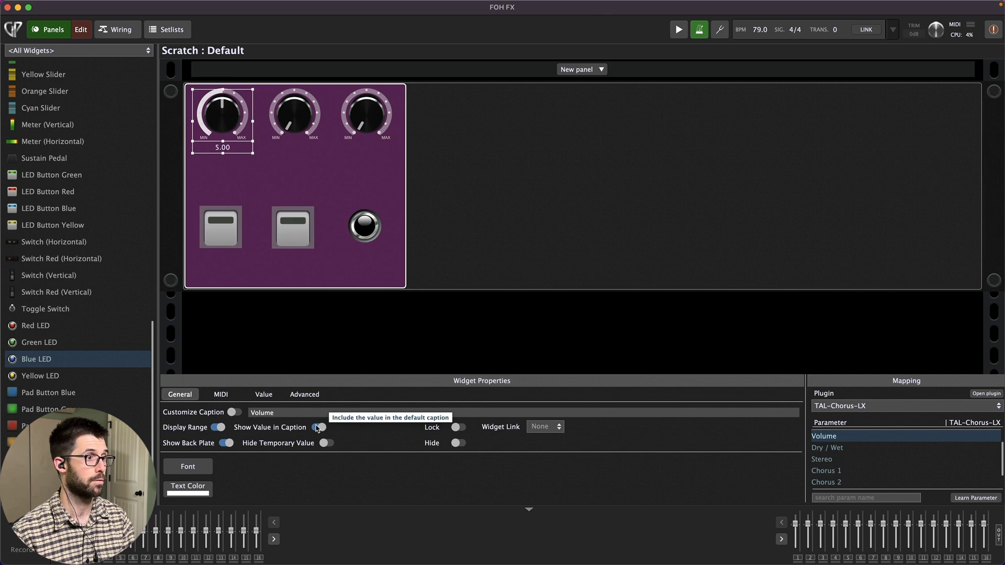
pyautogui.click(317, 428)
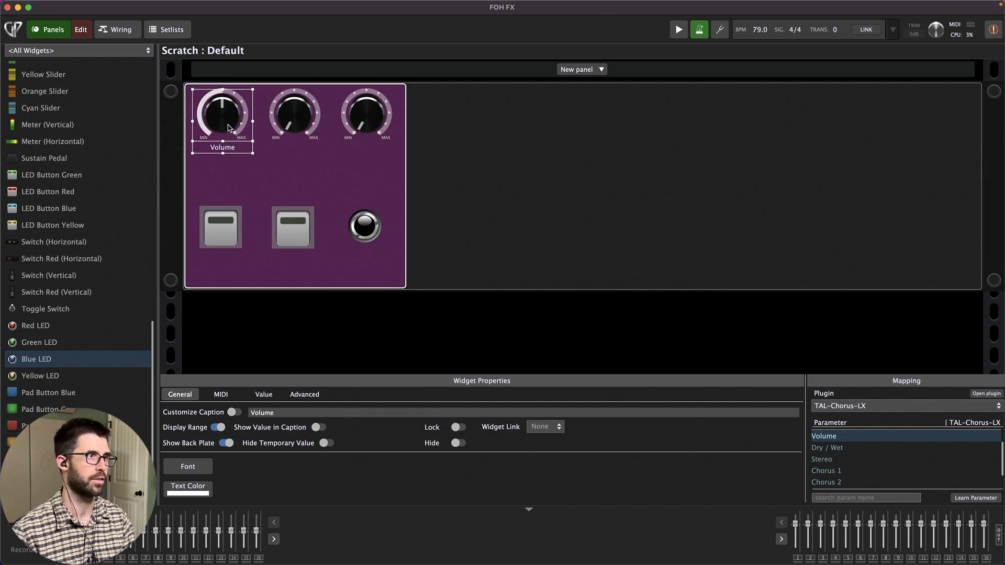
pyautogui.click(567, 196)
# Step: Map the second and third knobs to TAL-Chorus-LX Dry / Wet and Stereo
pyautogui.click(303, 128)
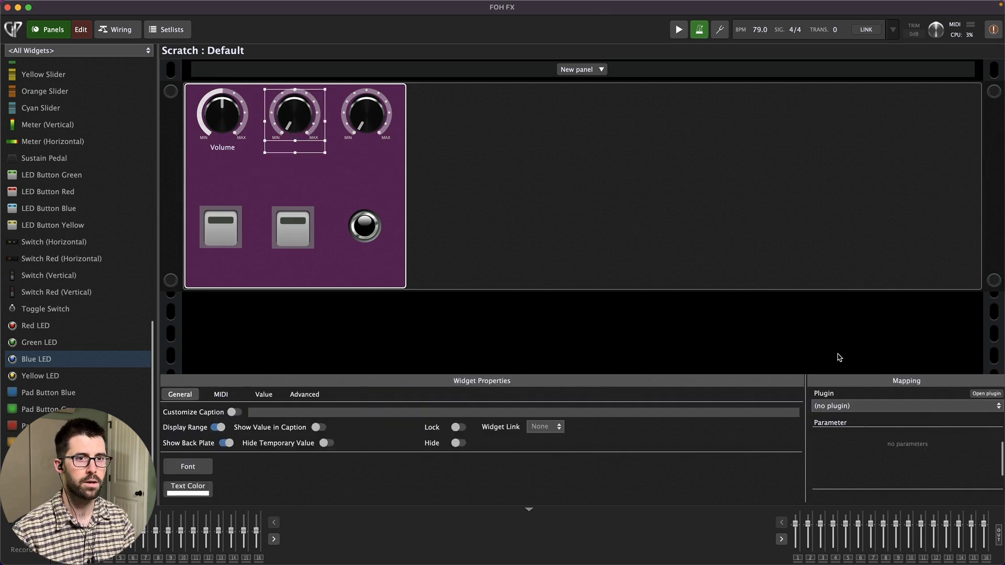
pyautogui.click(863, 407)
pyautogui.click(871, 476)
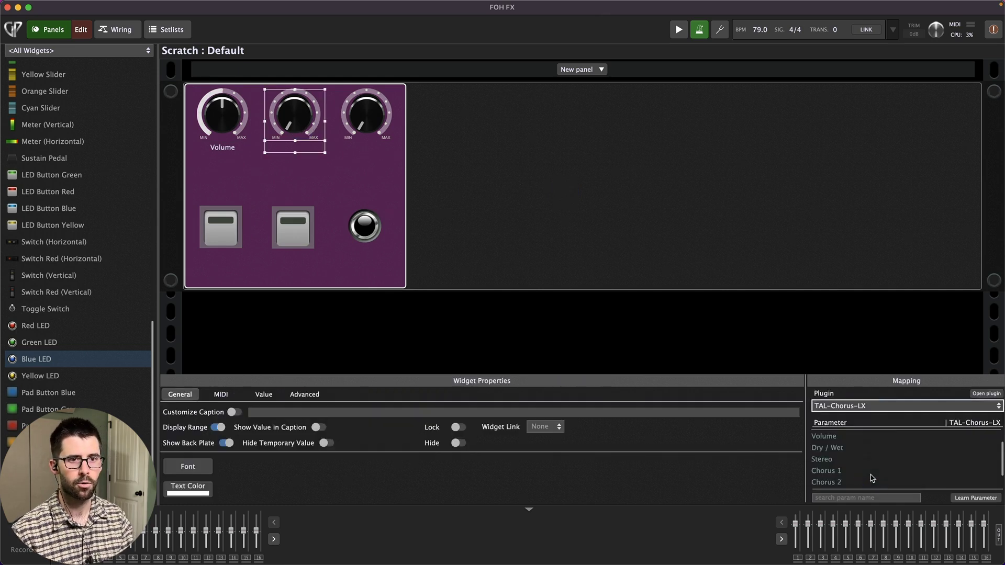
pyautogui.click(839, 450)
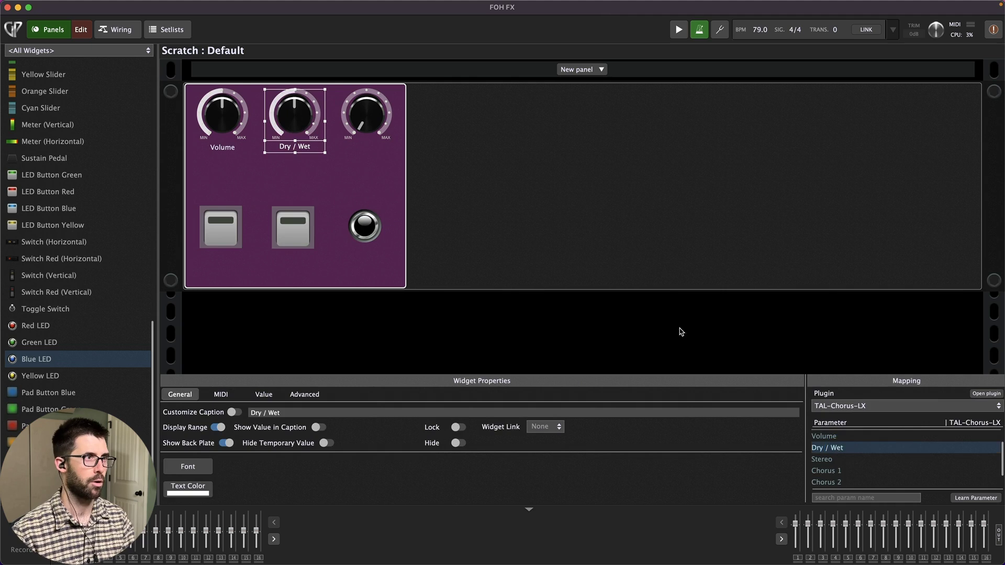
pyautogui.click(499, 231)
pyautogui.click(360, 115)
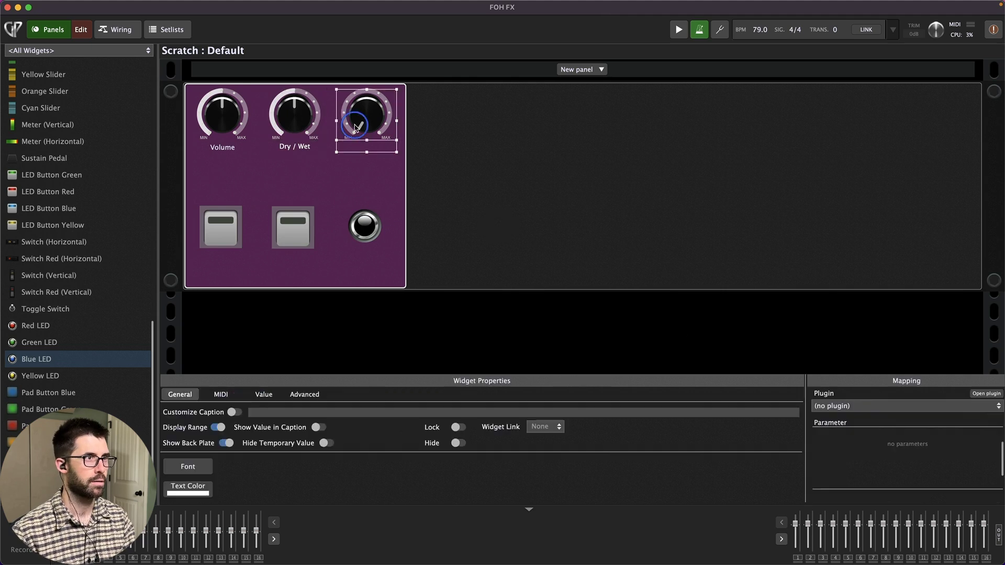
pyautogui.click(848, 405)
pyautogui.click(869, 476)
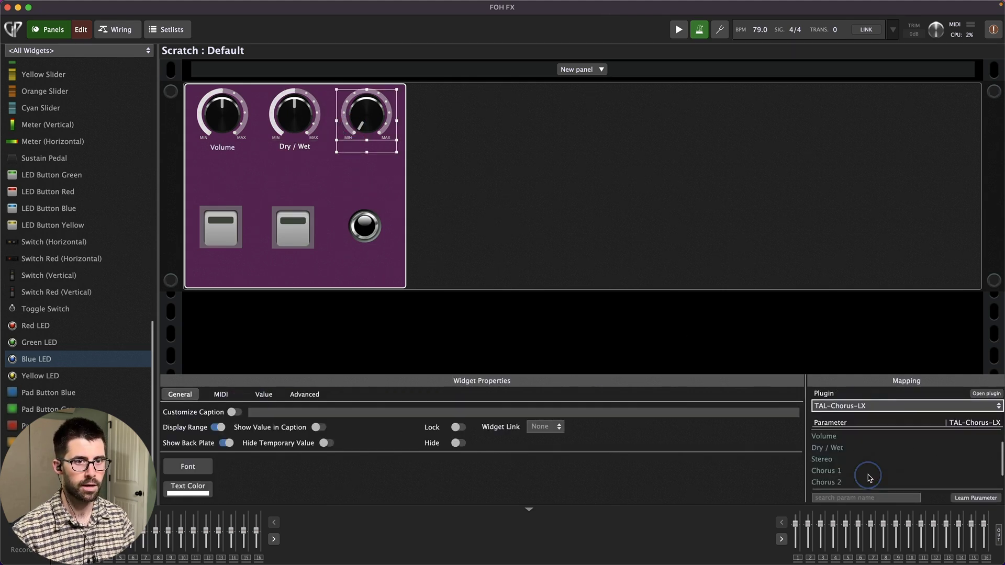
pyautogui.click(842, 461)
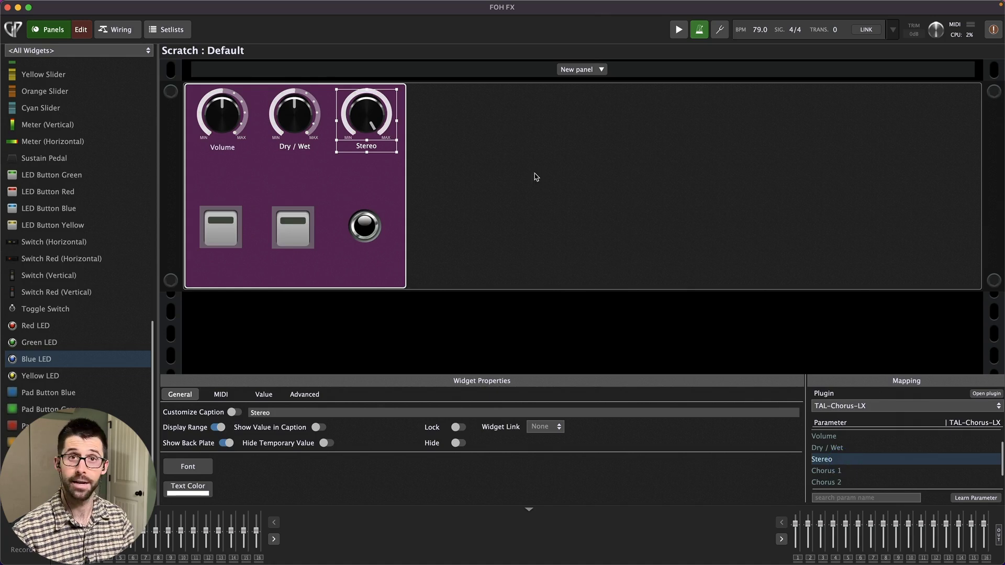
pyautogui.click(631, 207)
# Step: Map the left LED button to TAL-Chorus-LX Chorus 1 and review its value settings
pyautogui.click(237, 240)
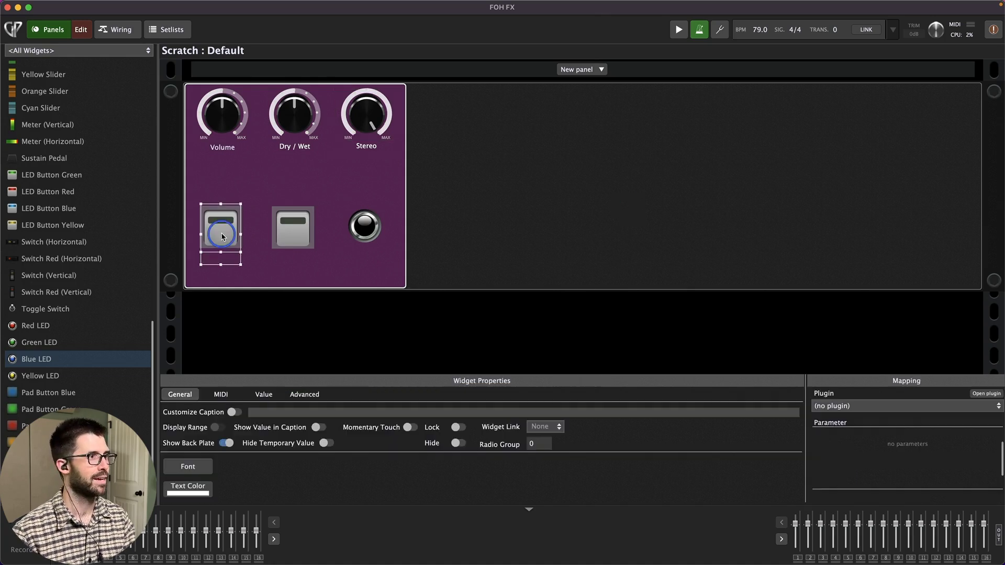
pyautogui.click(869, 412)
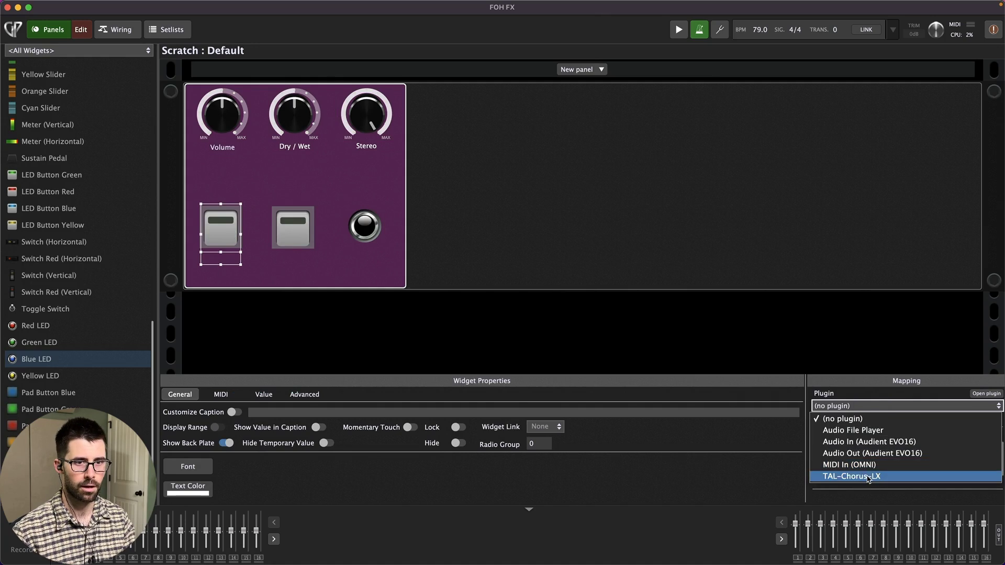
pyautogui.click(869, 475)
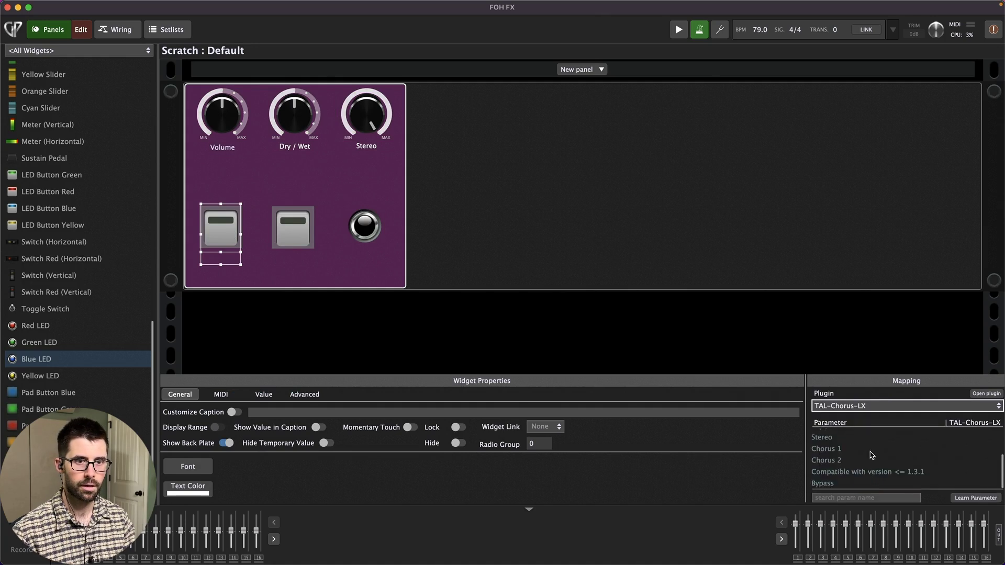
pyautogui.click(867, 450)
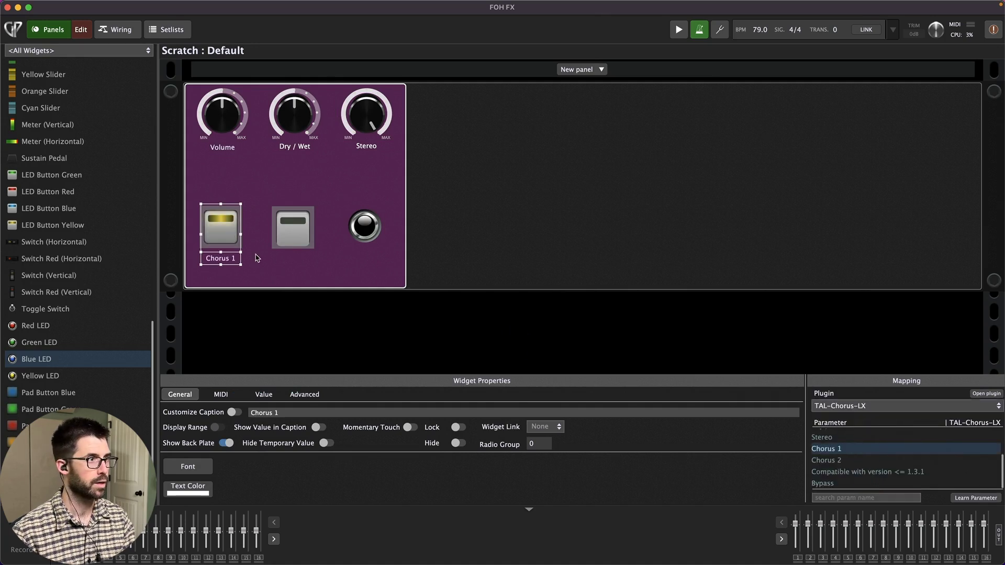
pyautogui.click(243, 208)
pyautogui.click(226, 229)
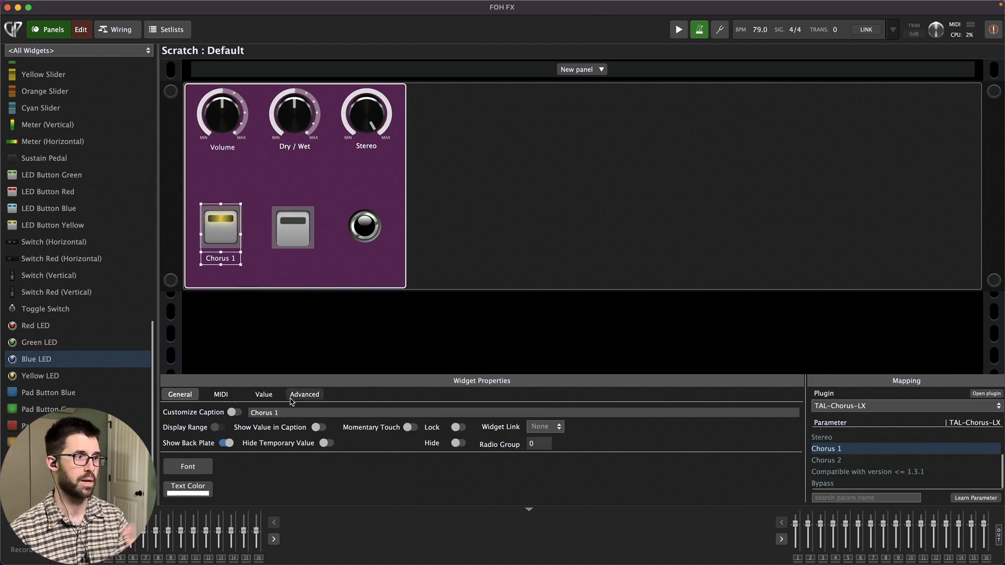
pyautogui.click(264, 394)
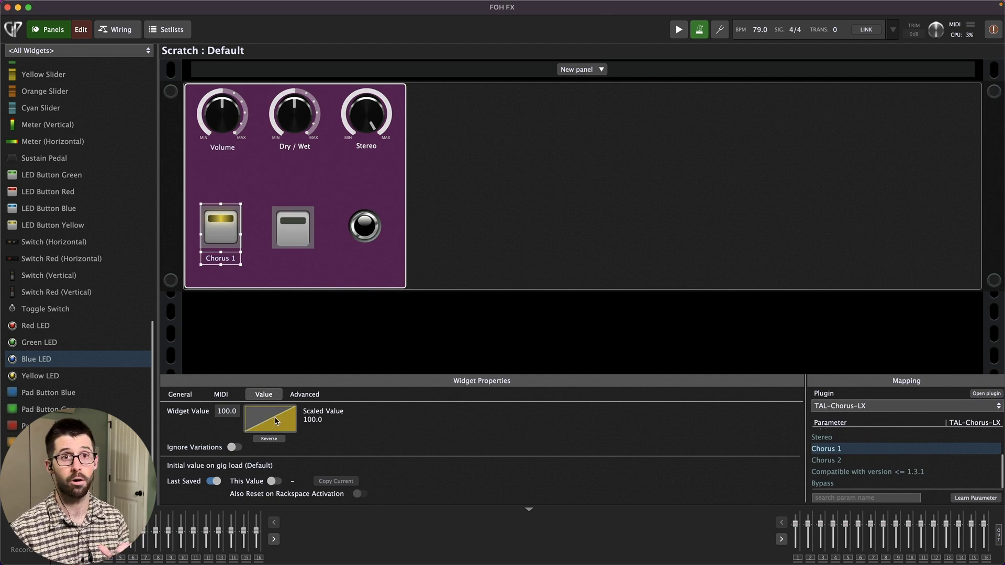
# Step: Map the second LED button to TAL-Chorus-LX Chorus 2
pyautogui.click(276, 241)
pyautogui.click(858, 407)
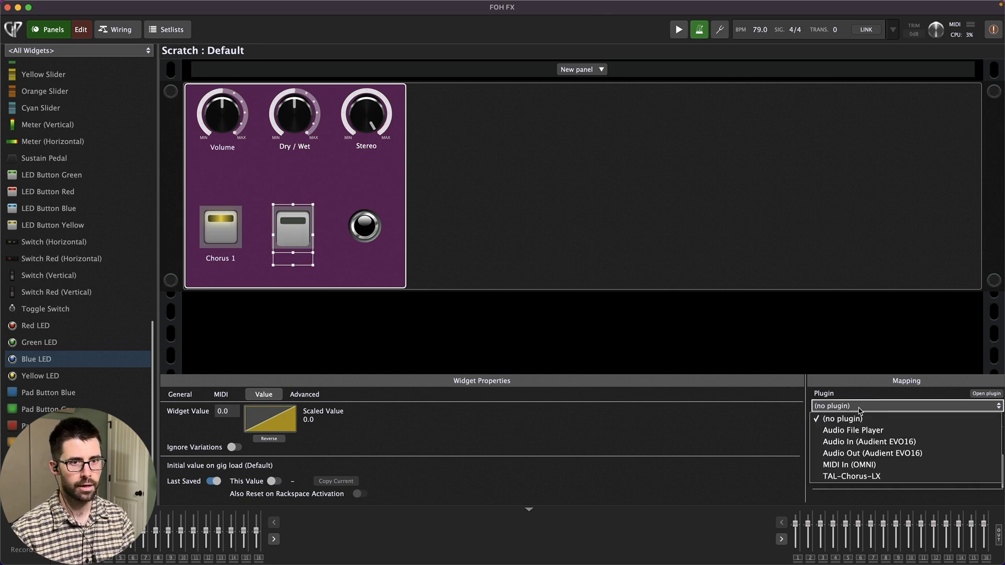
pyautogui.click(873, 476)
pyautogui.click(869, 460)
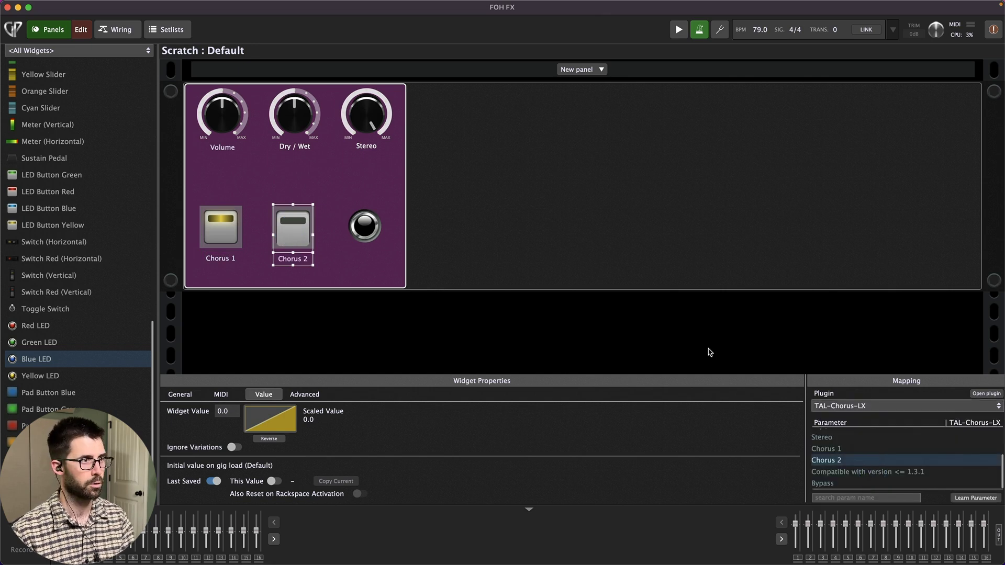
pyautogui.click(562, 270)
pyautogui.click(359, 228)
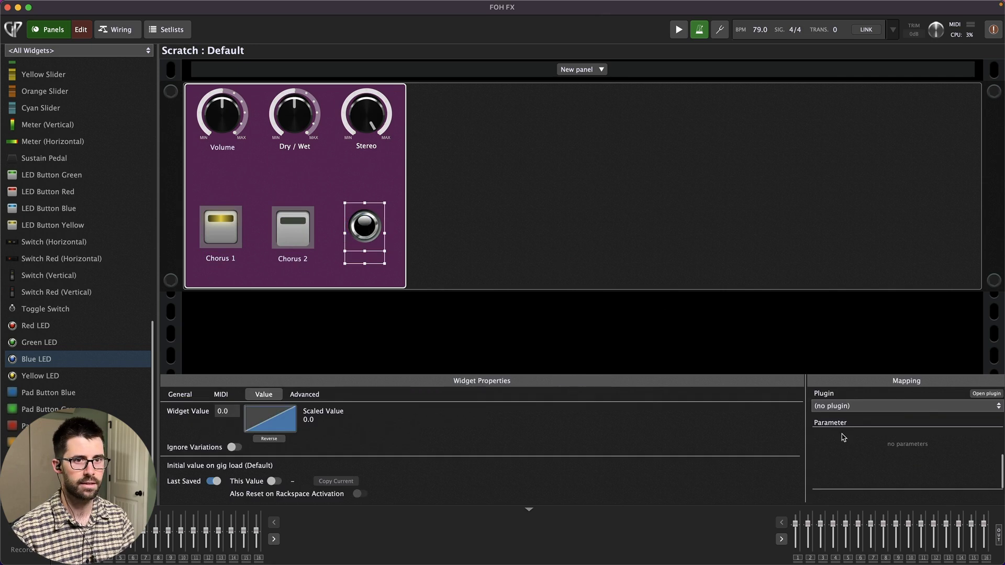
# Step: Link the round LED to TAL-Chorus-LX Bypass Plugin with Reverse on, then leave edit mode
pyautogui.click(858, 405)
pyautogui.click(874, 475)
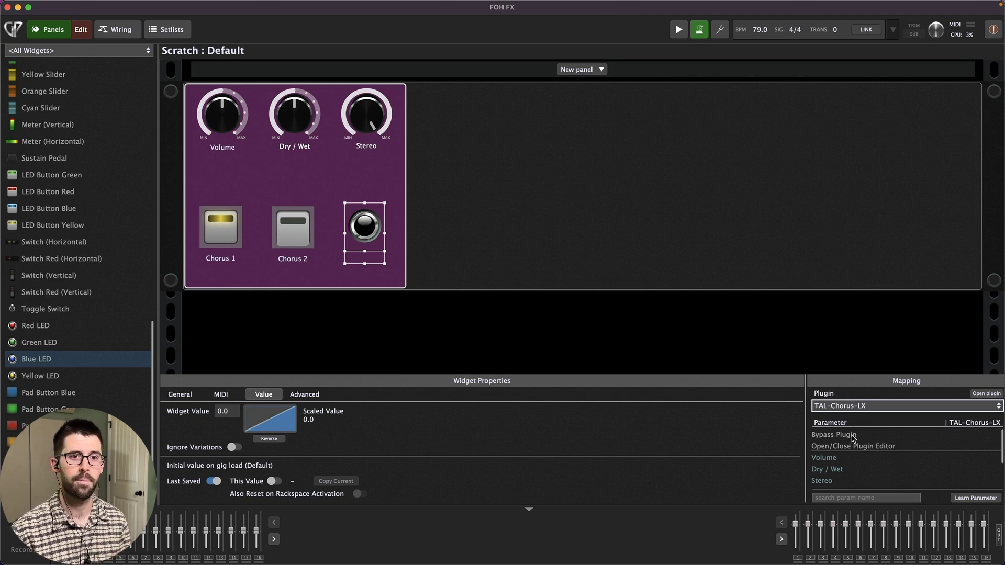
pyautogui.click(853, 437)
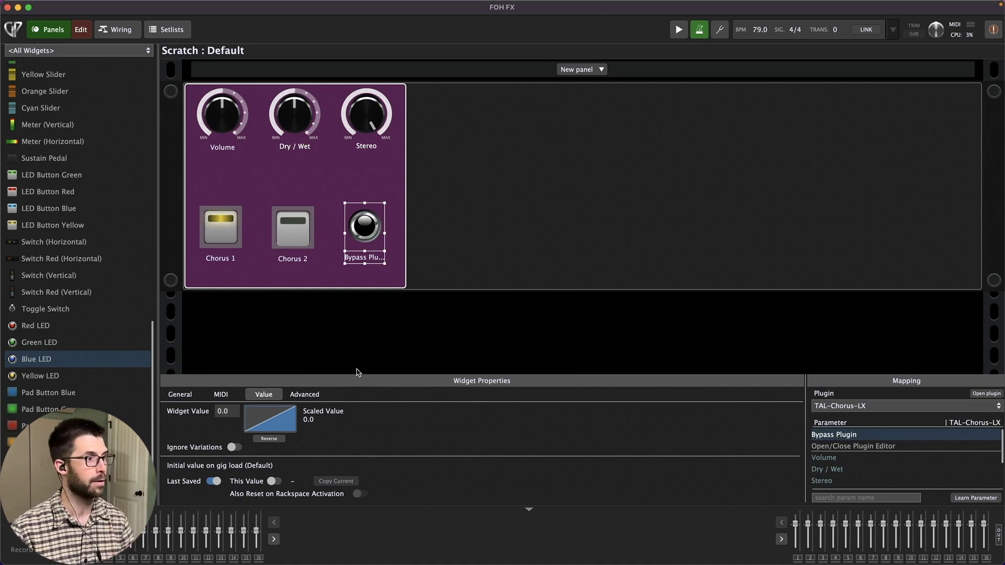
pyautogui.click(273, 441)
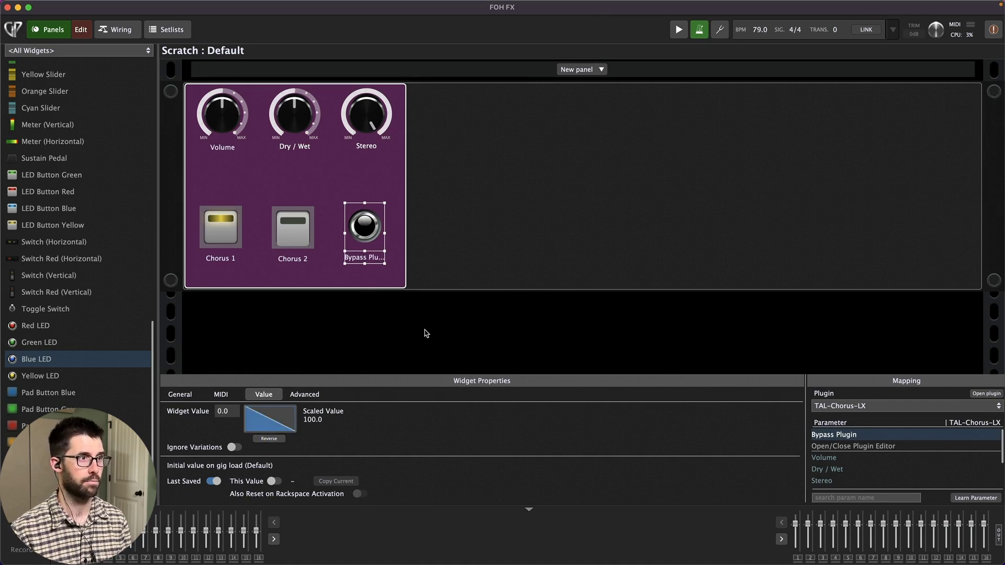
pyautogui.click(189, 395)
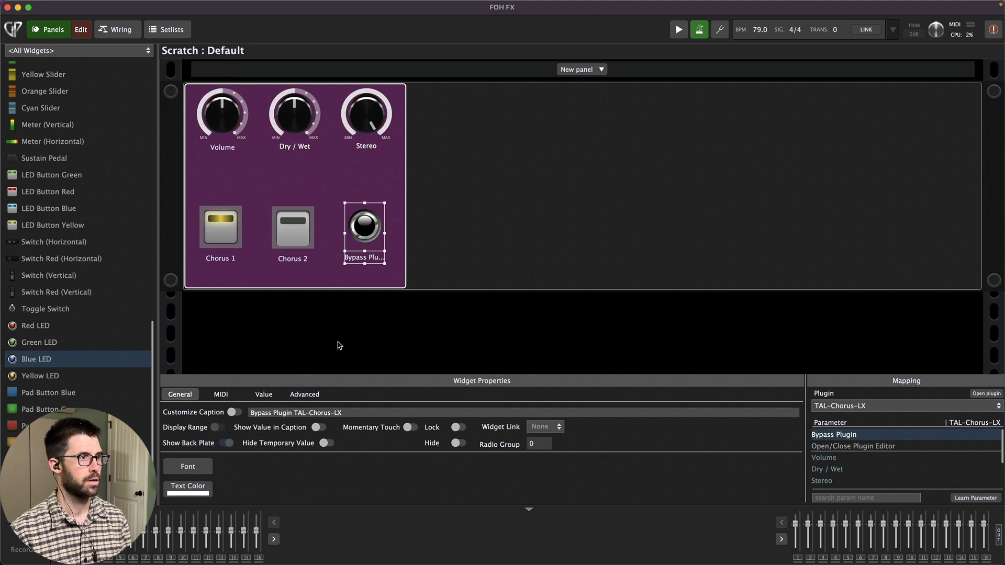
pyautogui.click(379, 187)
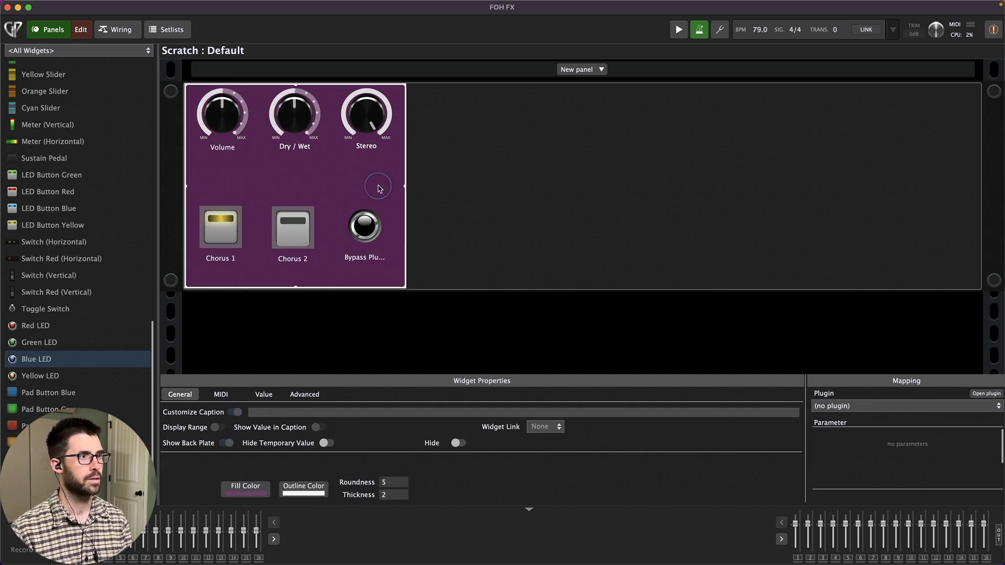
pyautogui.click(81, 30)
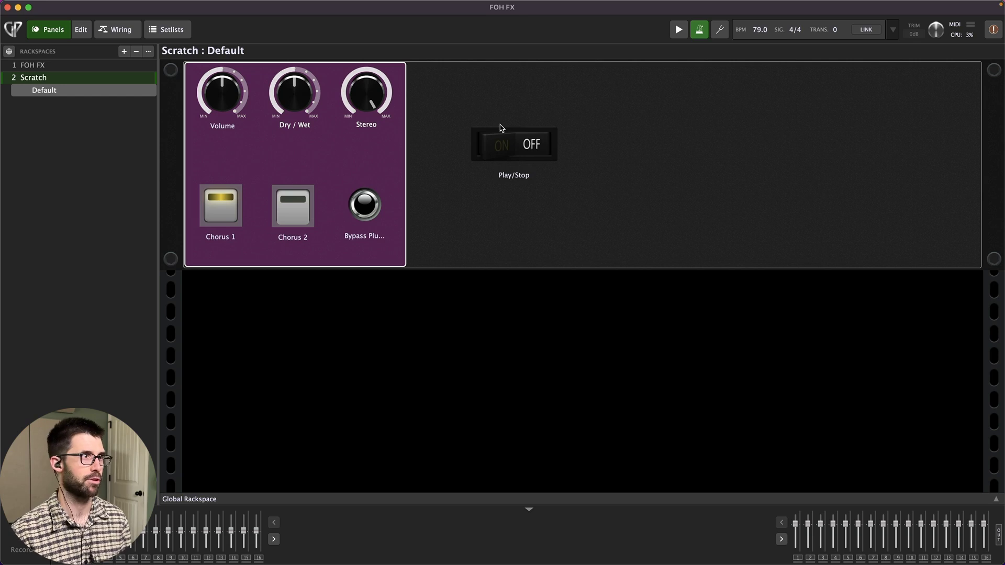
# Step: Start playback, lower Volume slightly, sweep Stereo to minimum and maximum, and raise Dry / Wet fully
pyautogui.click(505, 153)
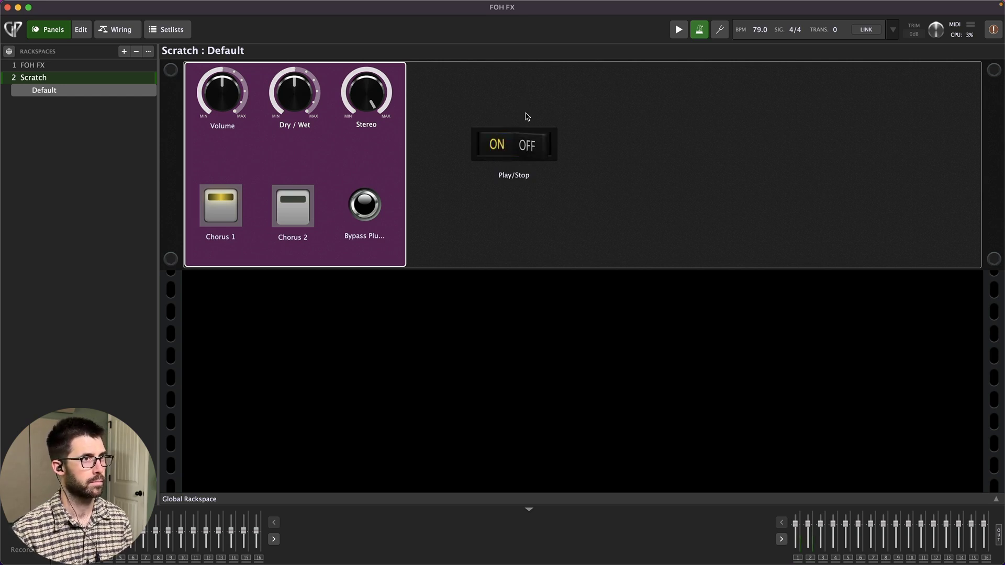
pyautogui.click(506, 149)
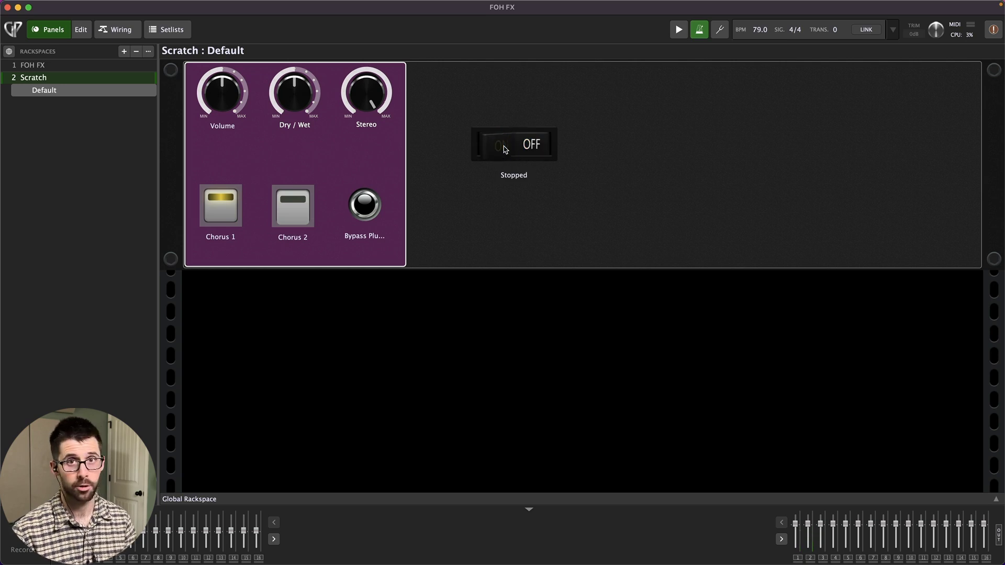
pyautogui.click(502, 150)
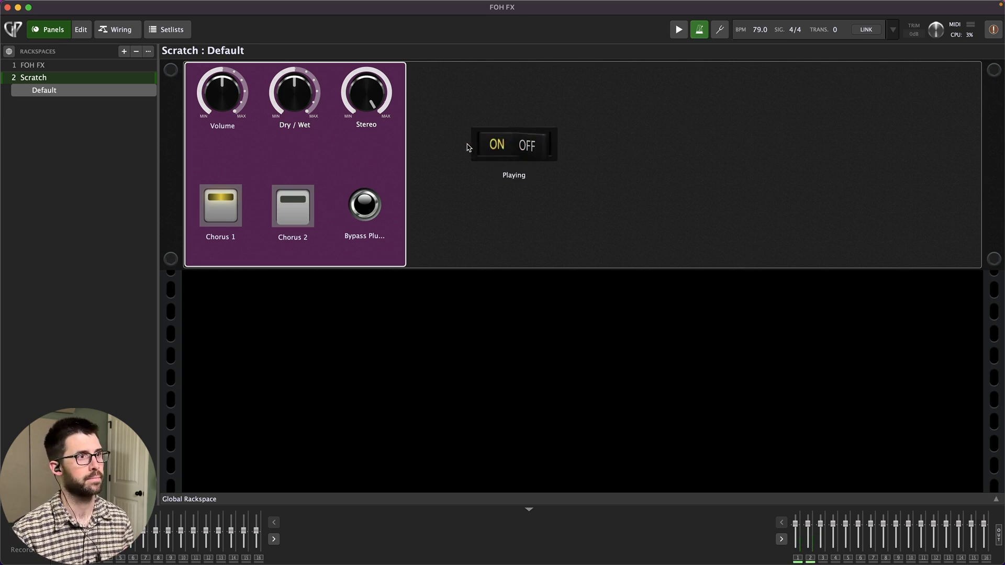
pyautogui.click(364, 207)
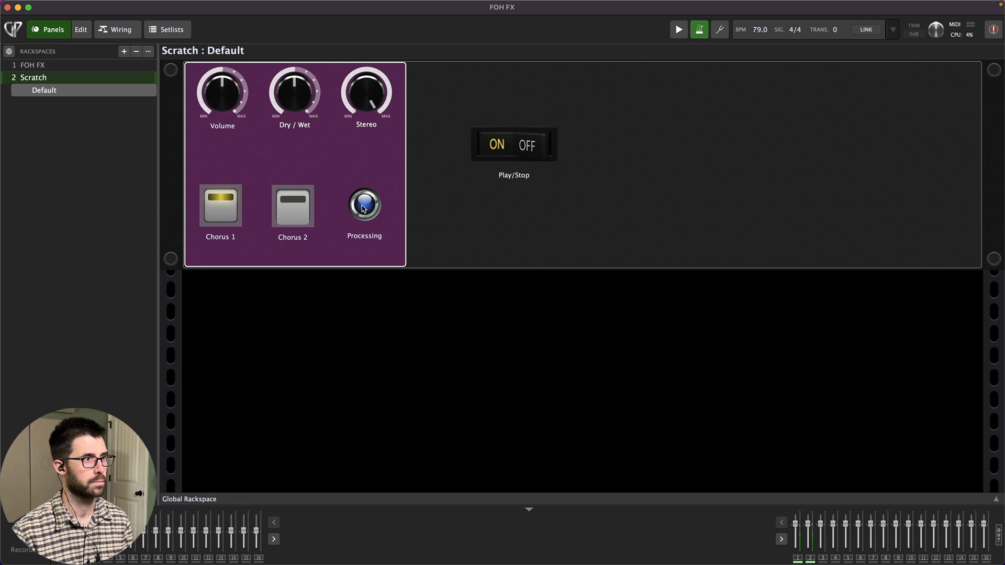
pyautogui.moveTo(231, 91)
pyautogui.mouseDown()
pyautogui.moveTo(224, 135)
pyautogui.moveTo(240, 96)
pyautogui.mouseUp()
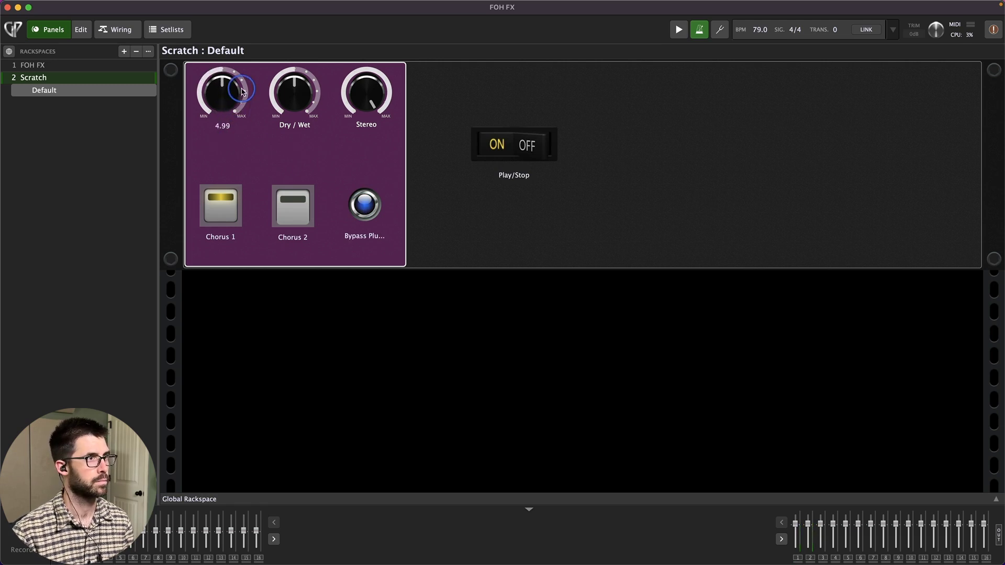
pyautogui.moveTo(385, 85); pyautogui.dragTo(386, 332)
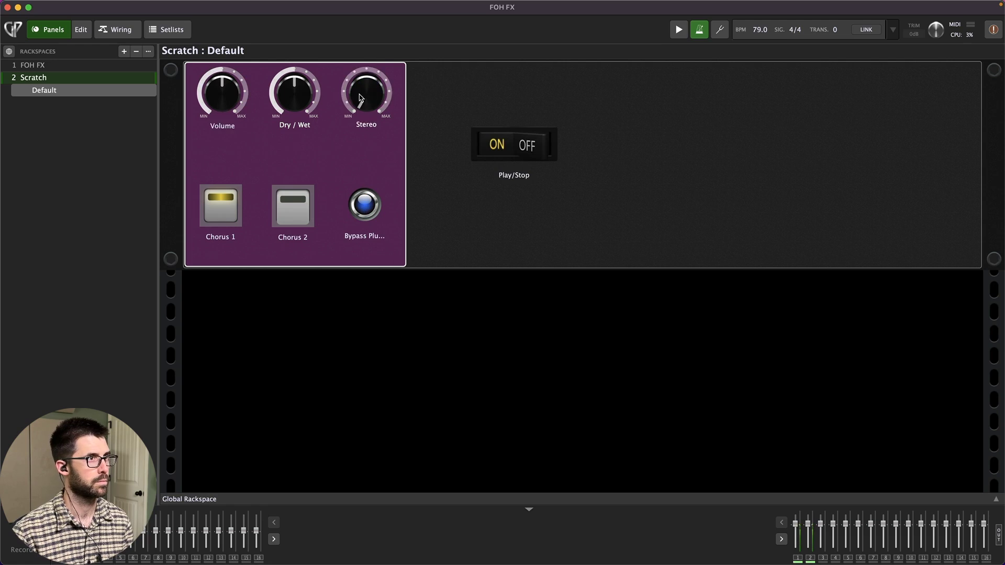
pyautogui.moveTo(400, 104); pyautogui.dragTo(365, 80)
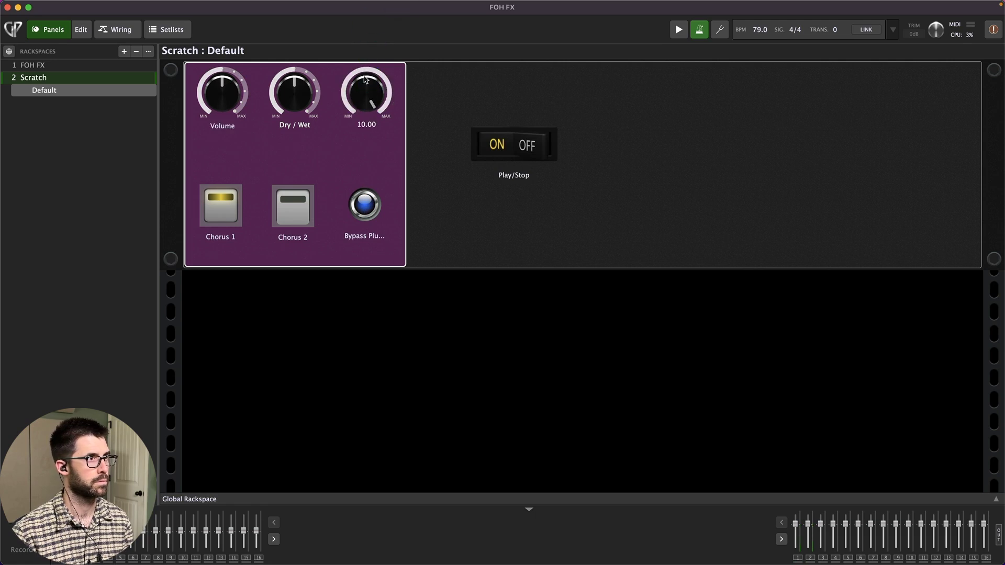
pyautogui.moveTo(291, 102); pyautogui.dragTo(313, 8)
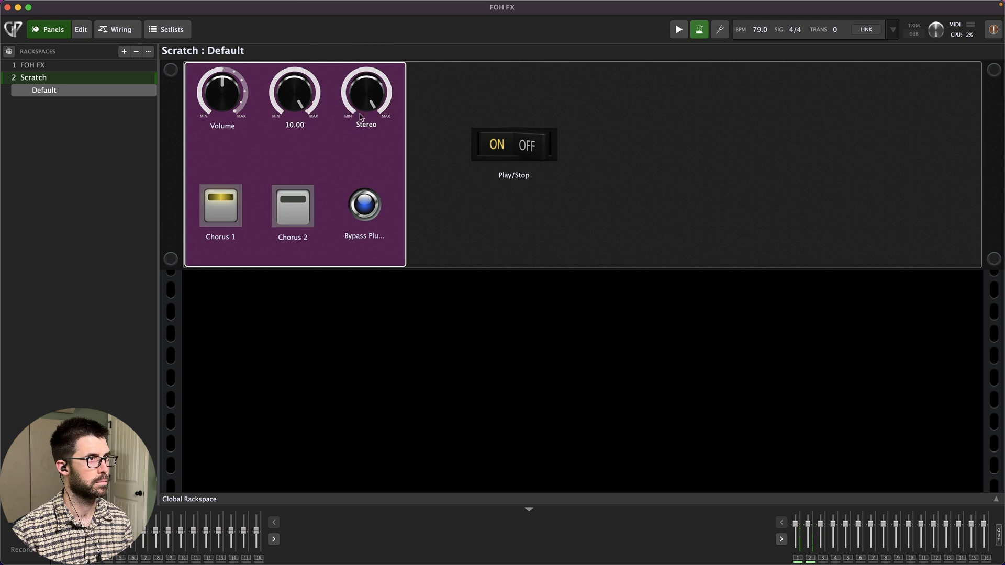
# Step: Toggle Chorus 1 and 2, return Dry / Wet to mid, test bypass, then stop playback
pyautogui.click(220, 209)
pyautogui.click(220, 209)
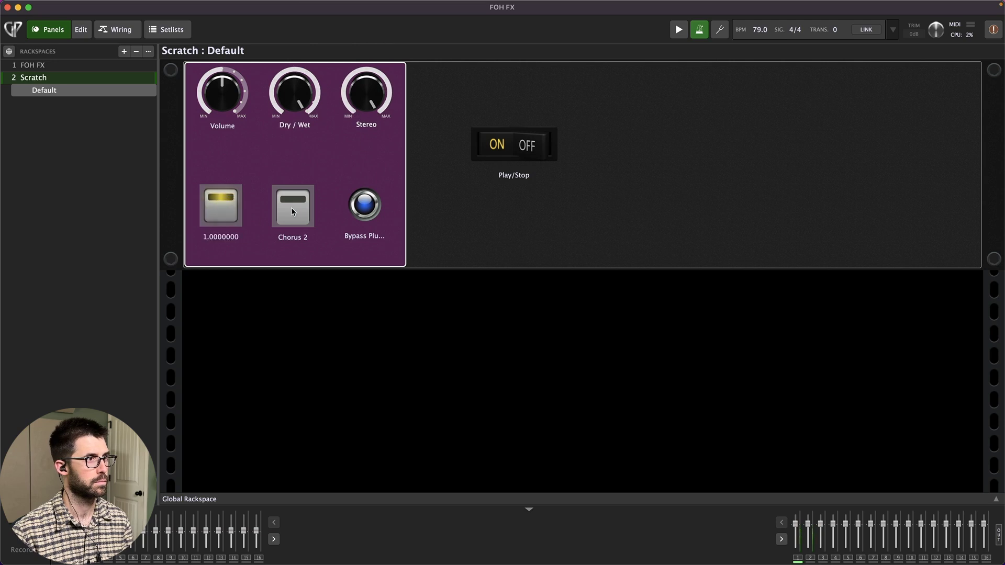
pyautogui.click(292, 212)
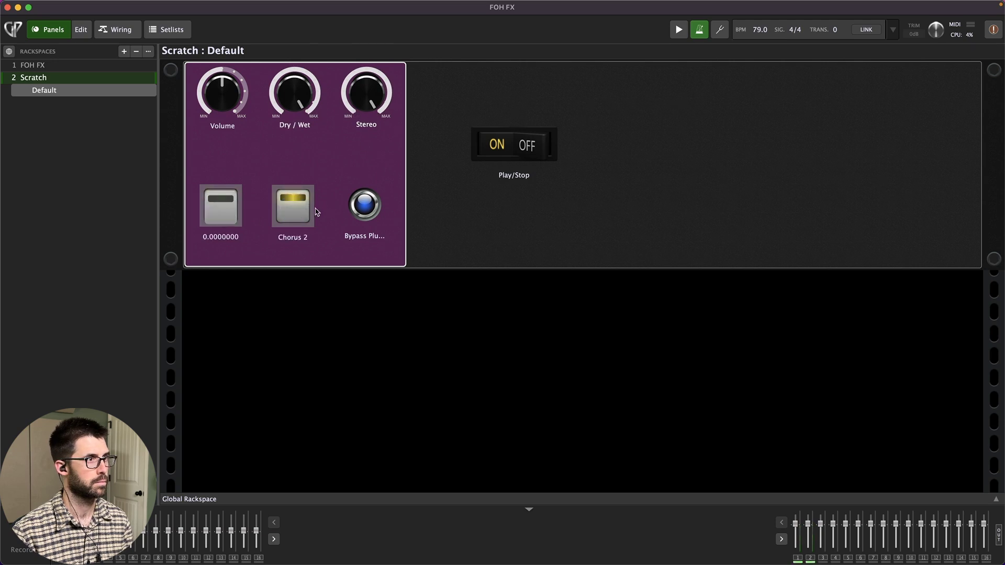
pyautogui.click(221, 212)
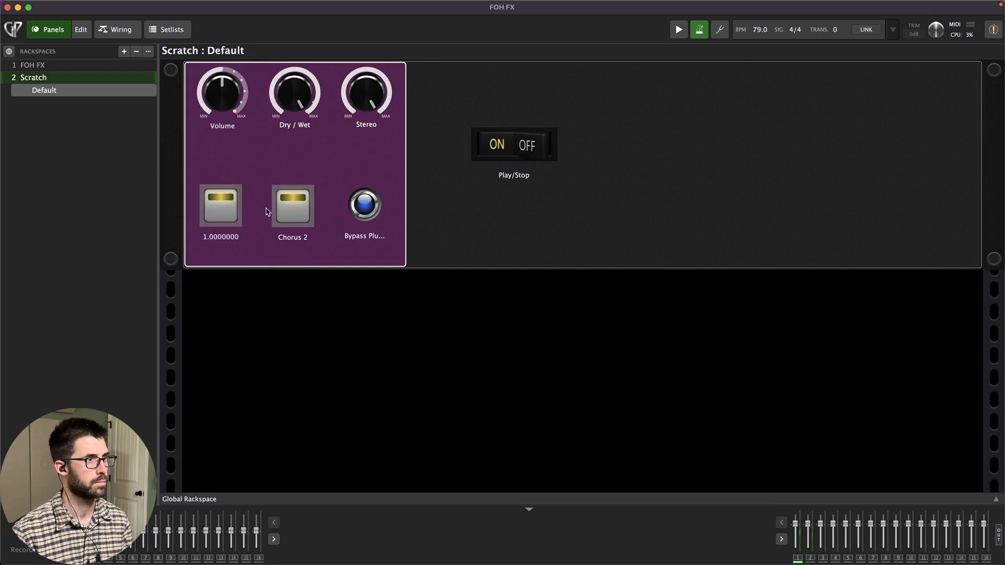
pyautogui.moveTo(302, 99); pyautogui.dragTo(295, 158)
pyautogui.click(364, 210)
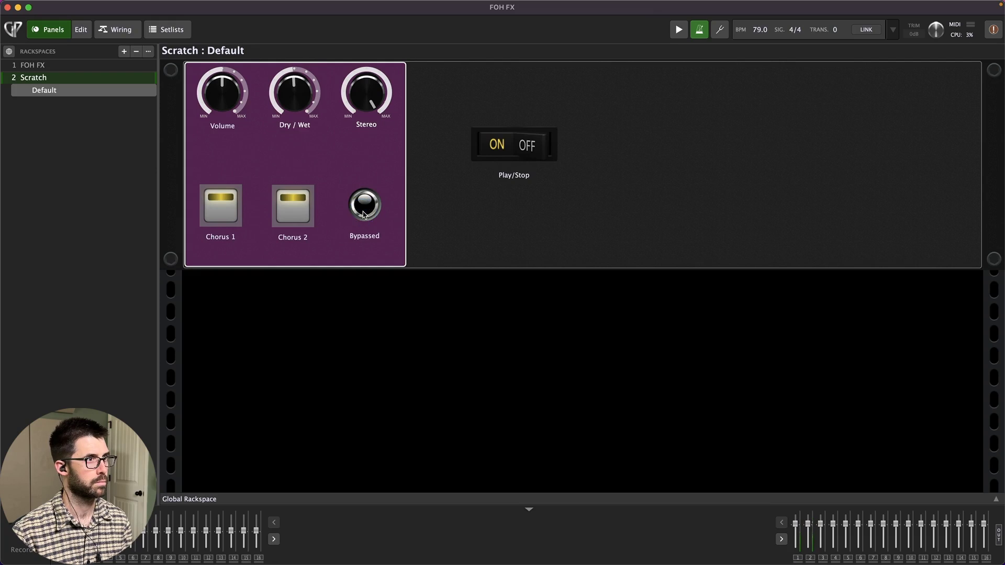
pyautogui.click(364, 212)
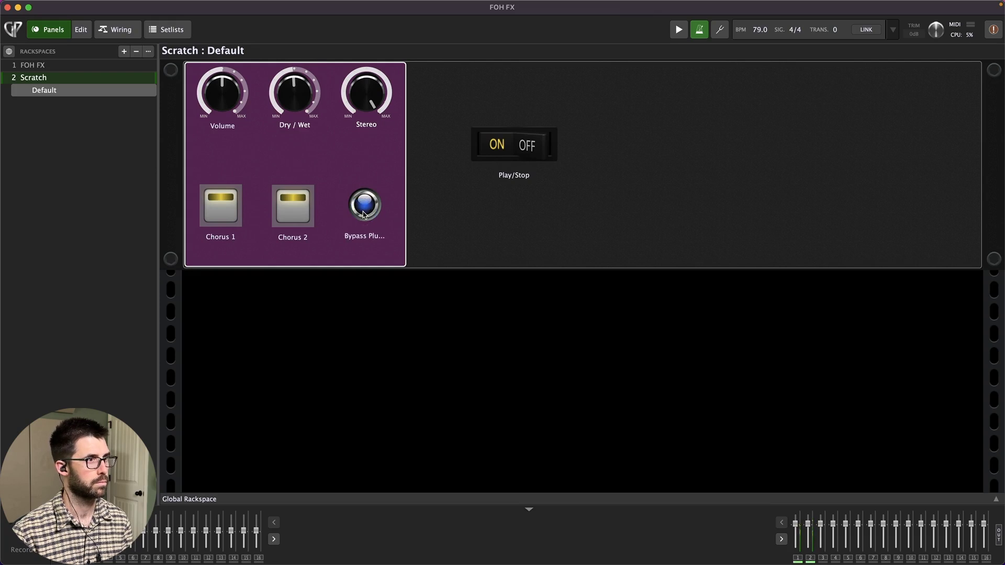
pyautogui.click(521, 145)
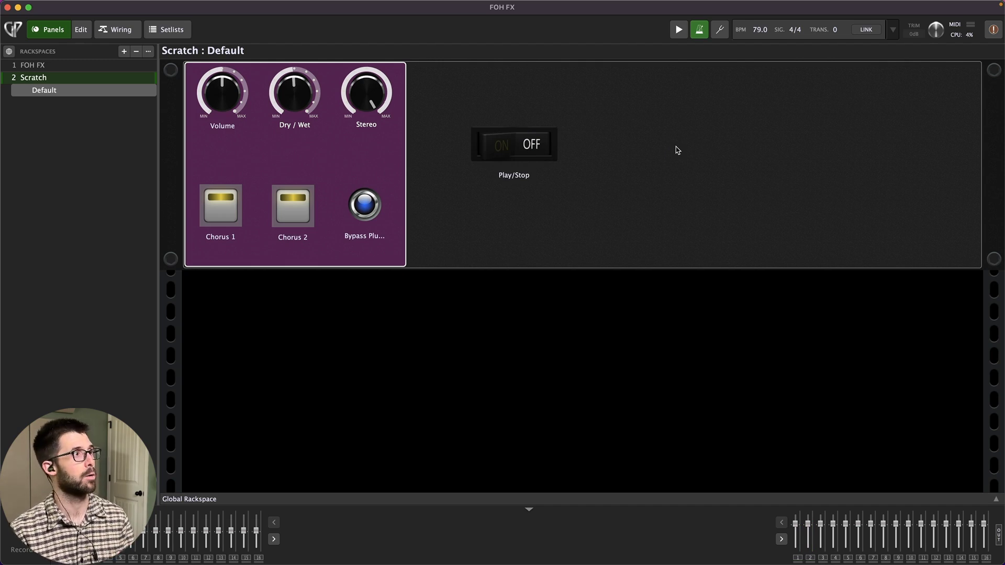
pyautogui.click(116, 29)
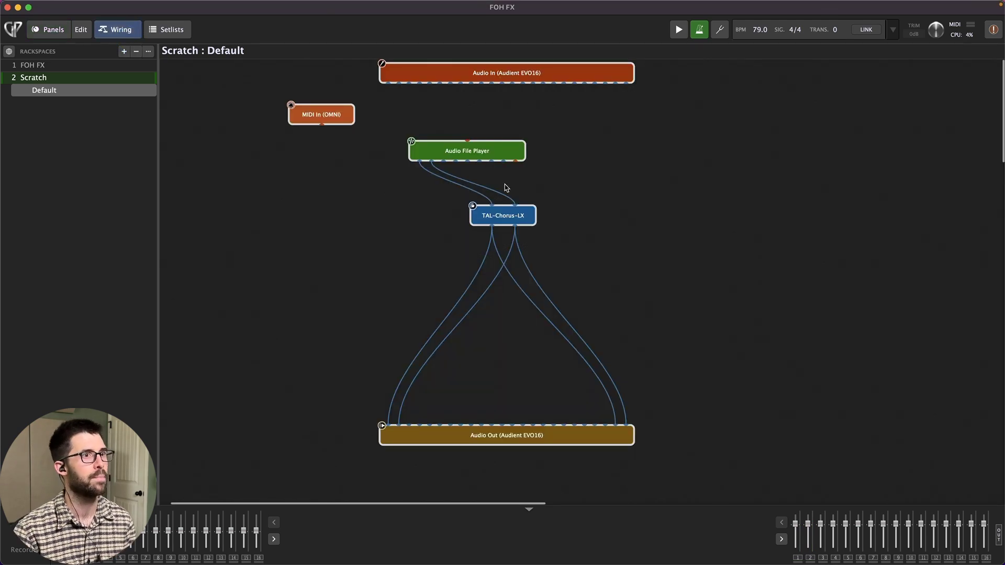
# Step: Look at the global rackspace's panel and wiring, then return to editing the Scratch panel
pyautogui.click(51, 29)
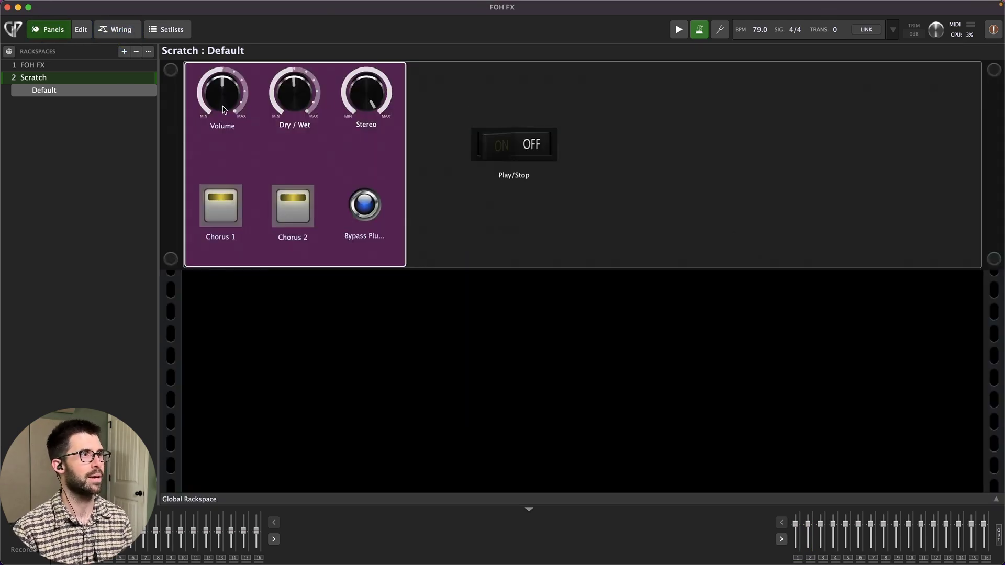
pyautogui.click(10, 51)
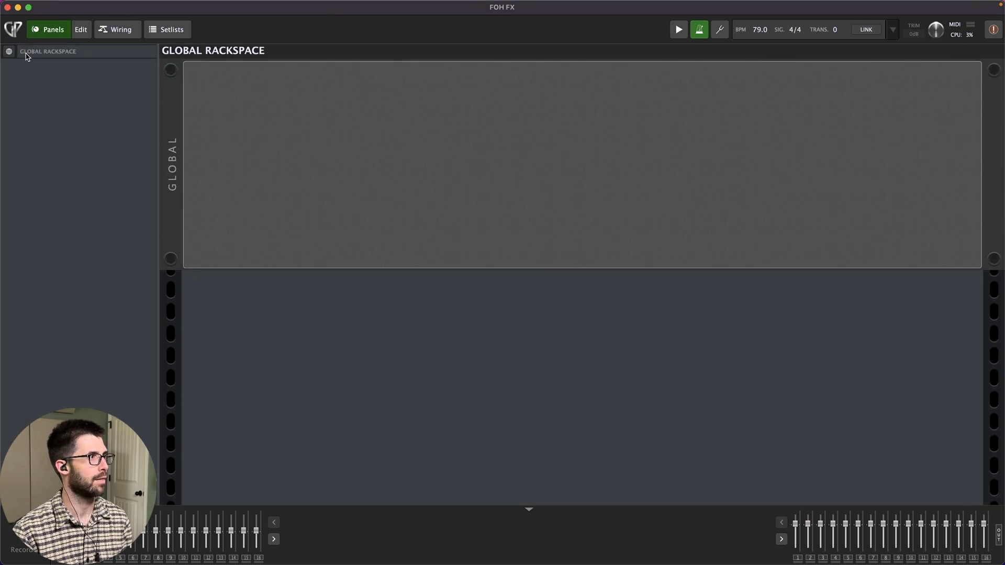
pyautogui.click(82, 31)
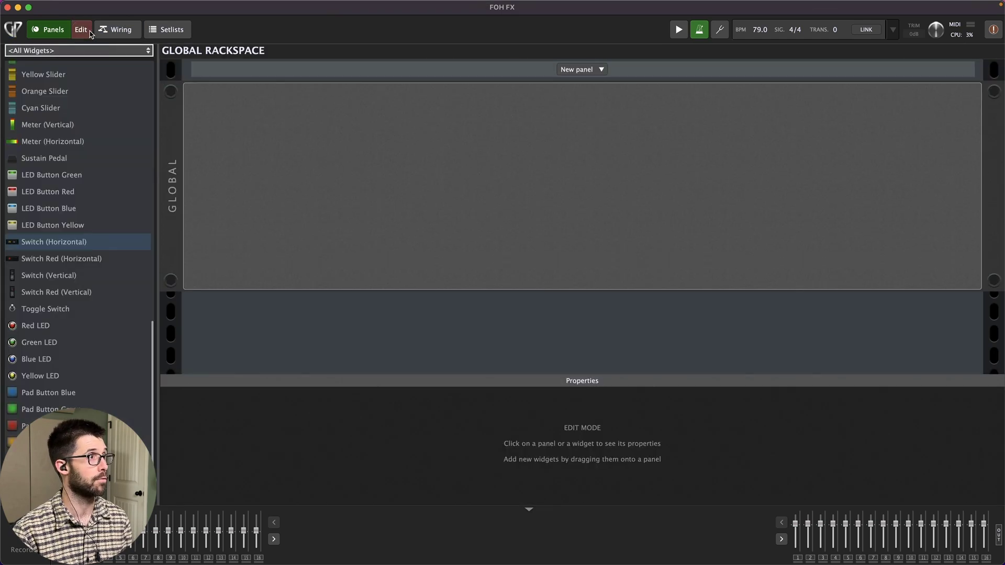
pyautogui.click(117, 26)
pyautogui.click(52, 29)
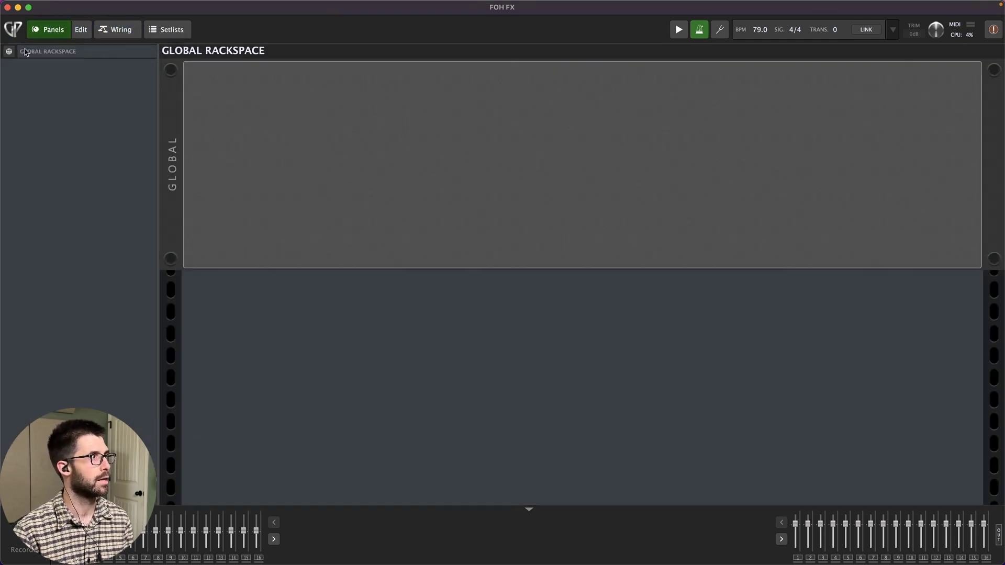
pyautogui.click(9, 51)
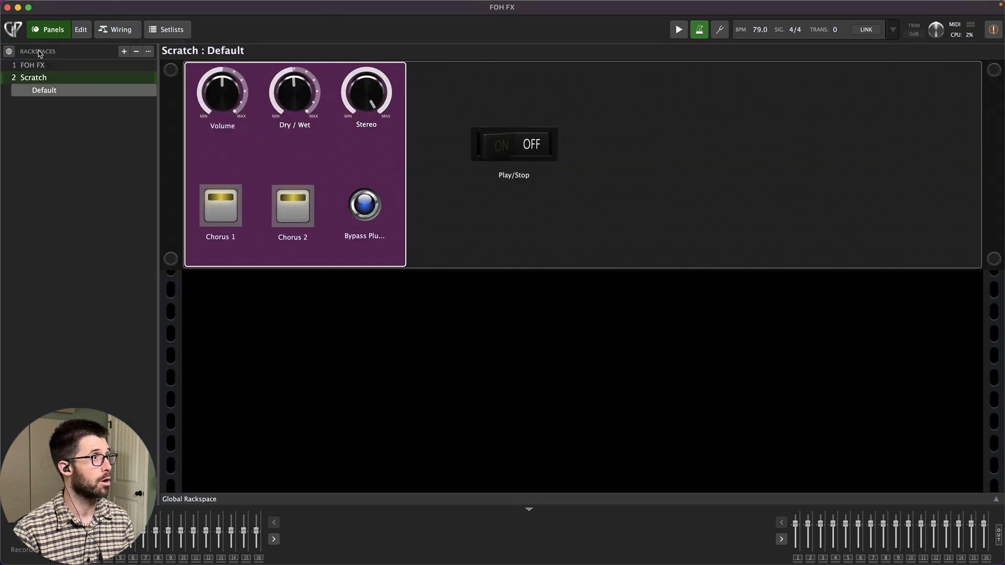
pyautogui.click(81, 29)
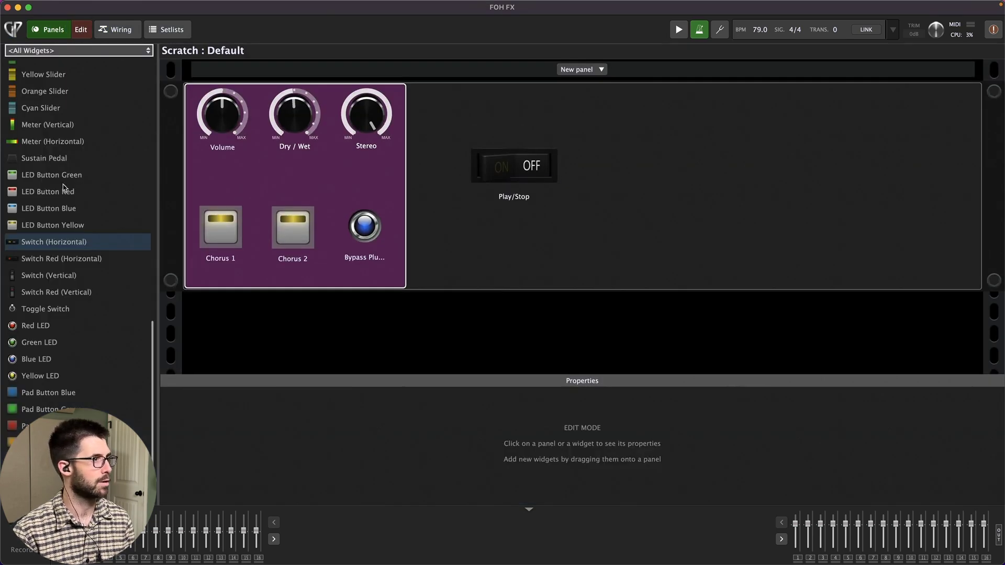
pyautogui.scroll(10, 123, 160)
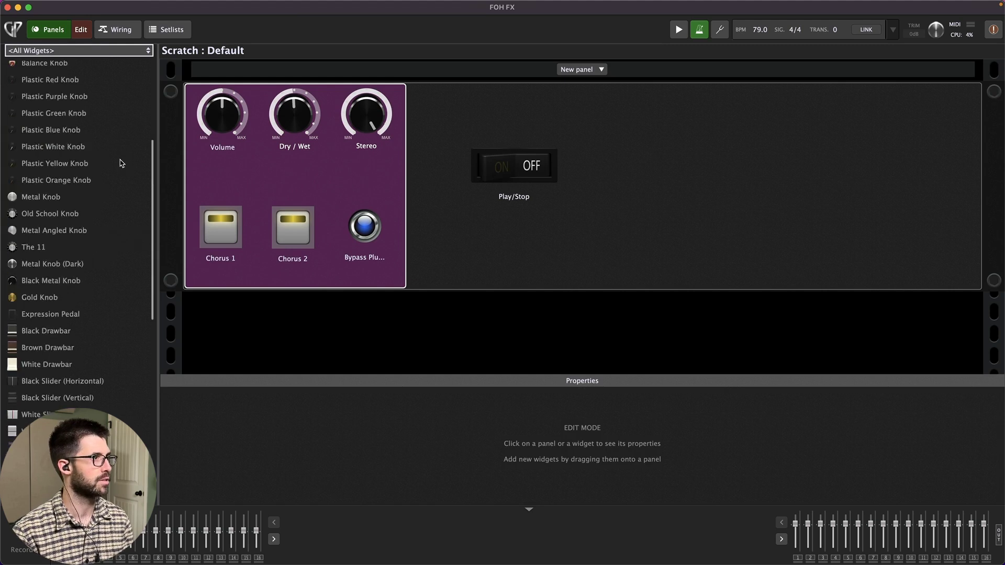
# Step: Turn the Volume, Dry / Wet and Stereo knobs into Gold Knobs and save the gig
pyautogui.moveTo(54, 295); pyautogui.dragTo(229, 112)
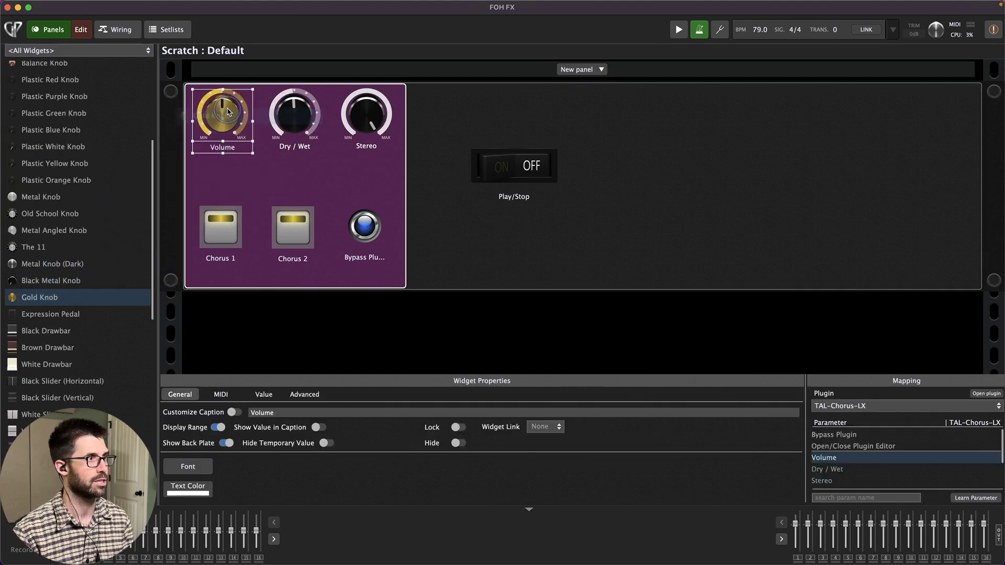
pyautogui.moveTo(68, 297); pyautogui.dragTo(298, 127)
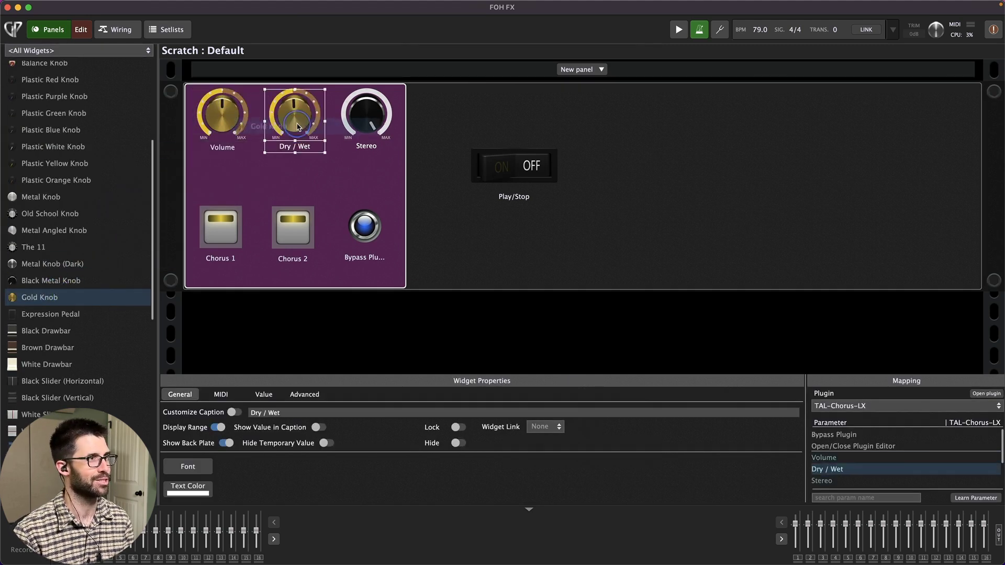
pyautogui.moveTo(70, 297); pyautogui.dragTo(366, 119)
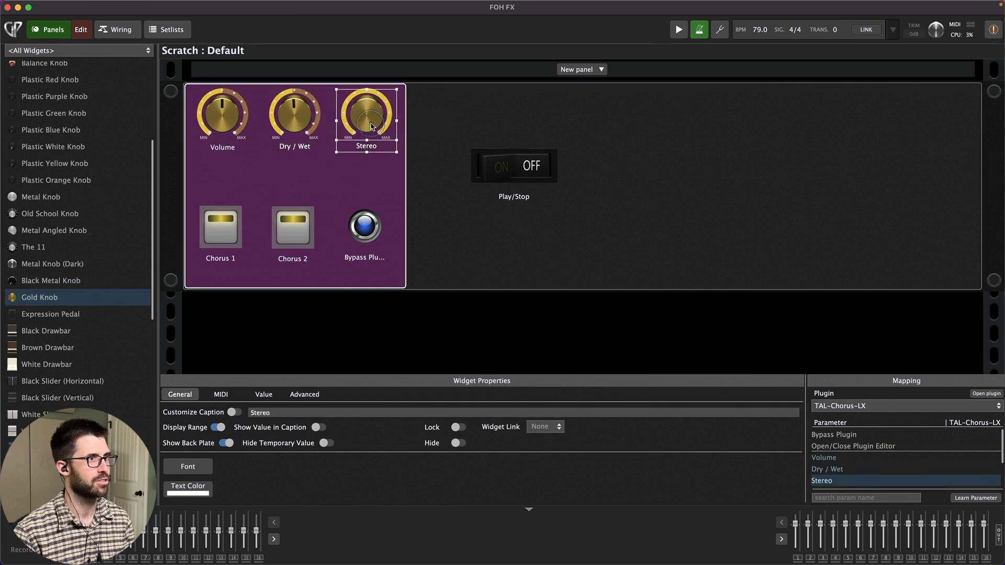
pyautogui.click(634, 211)
pyautogui.press('super+s')
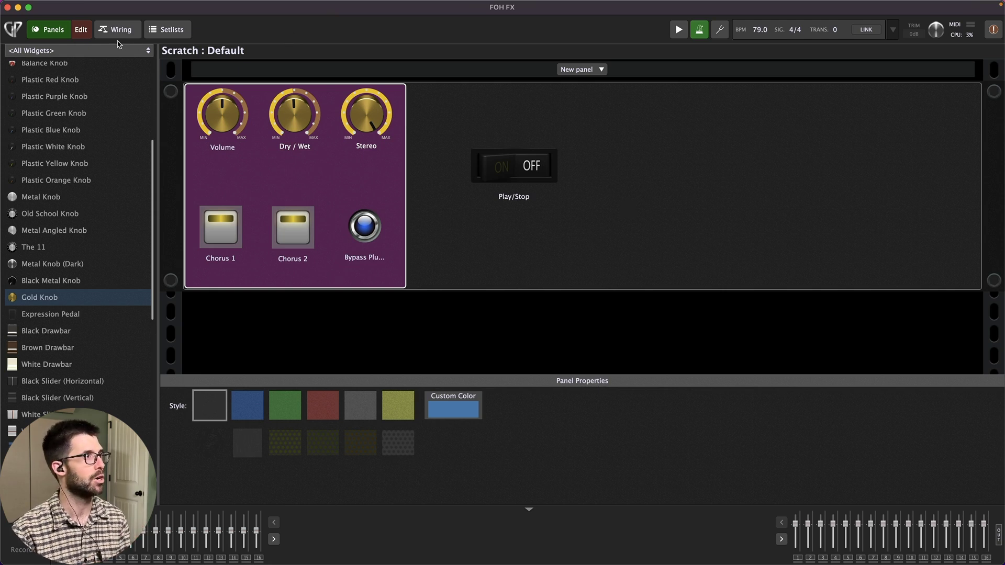
# Step: Exit panel editing and switch to the FOH FX rackspace
pyautogui.click(50, 30)
pyautogui.click(46, 66)
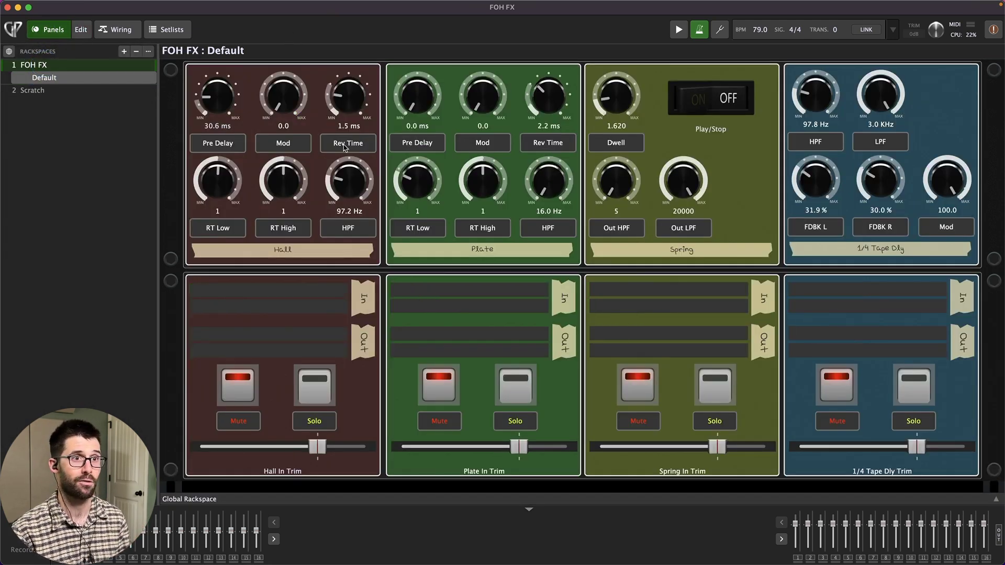